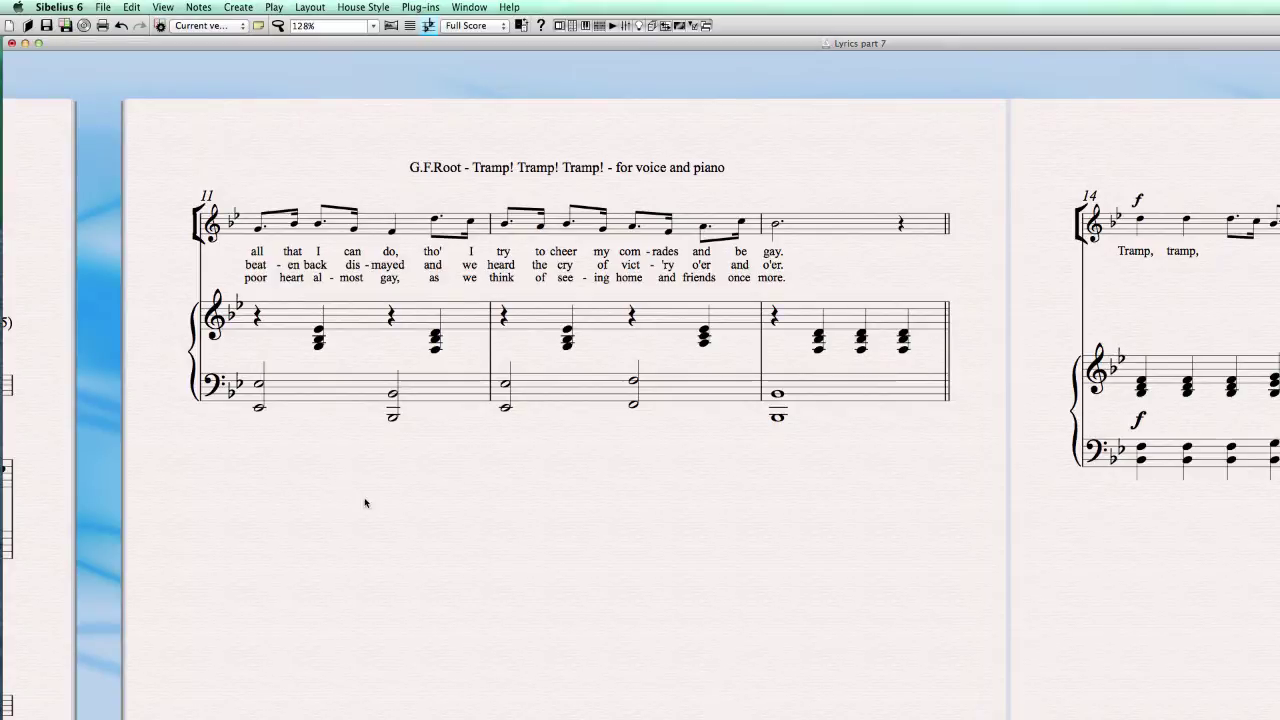
Step: Browse the score and select the verse-2 and verse-3 lyrics In, So and tle to check them
{"action": "left_click_drag", "start_coordinate": [337, 531], "coordinate": [943, 360]}
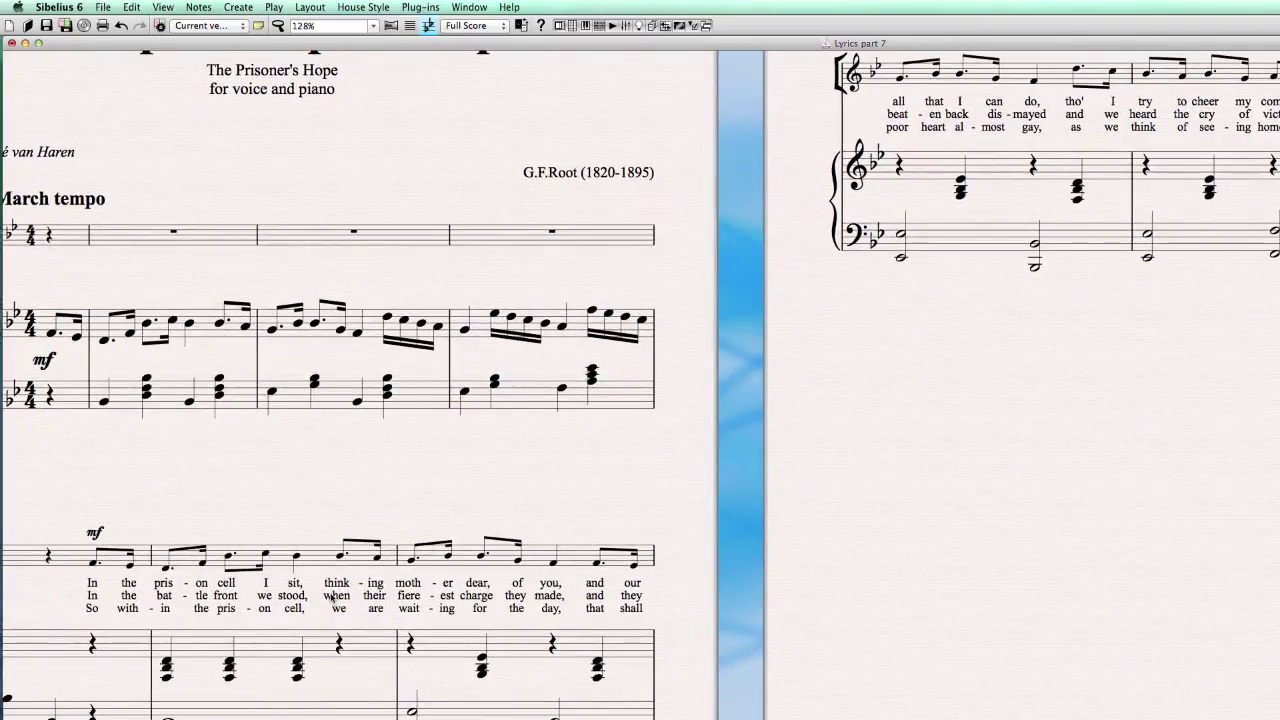
{"action": "left_click", "coordinate": [92, 596]}
{"action": "left_click", "coordinate": [92, 608]}
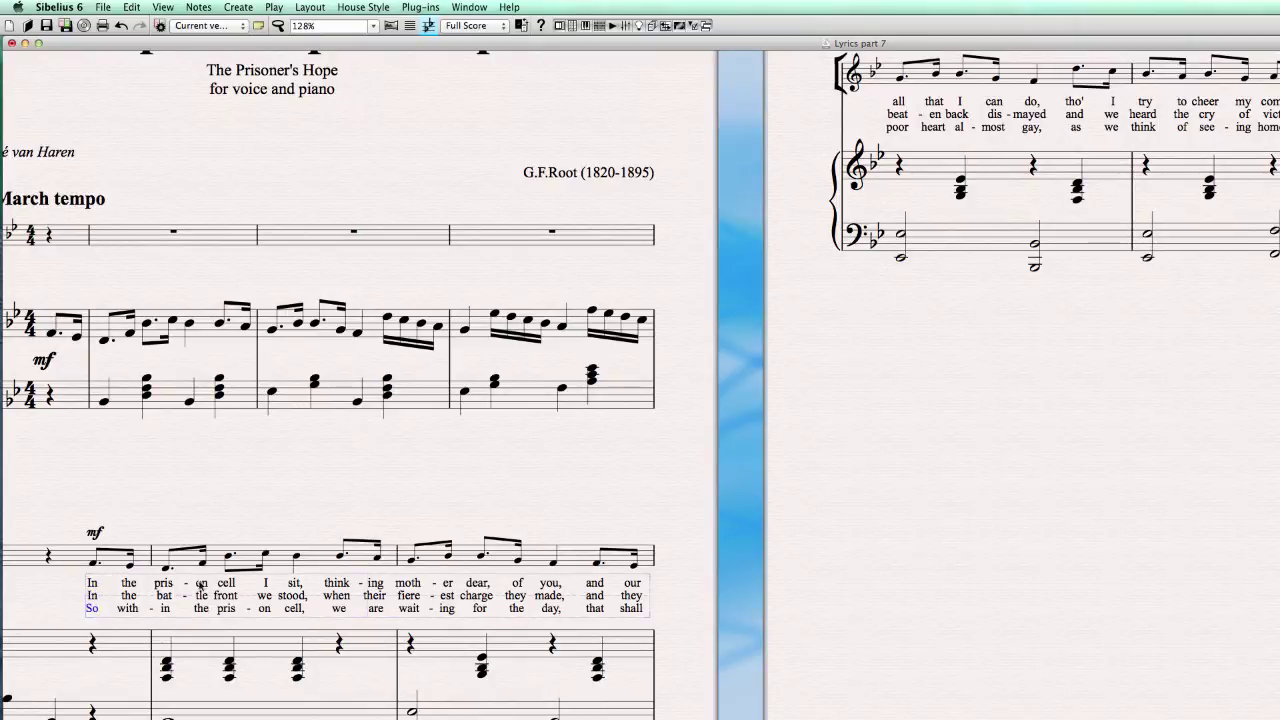
{"action": "left_click", "coordinate": [880, 545]}
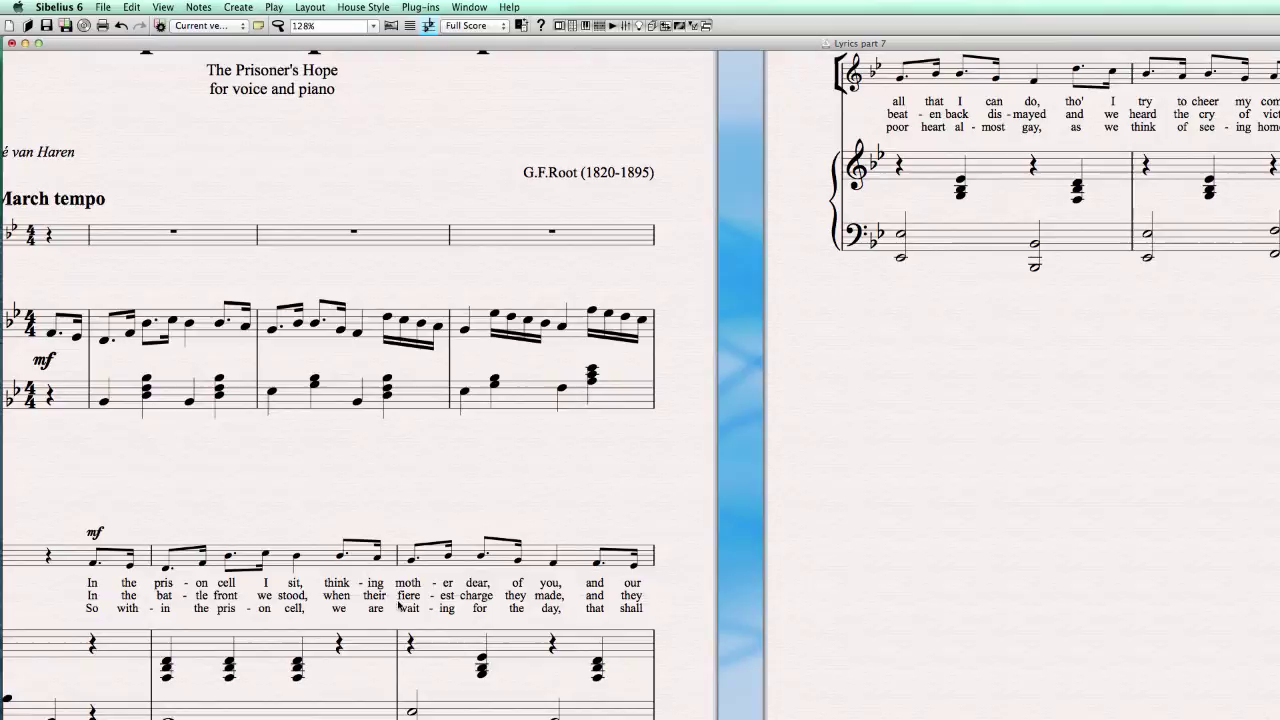
{"action": "left_click", "coordinate": [200, 597]}
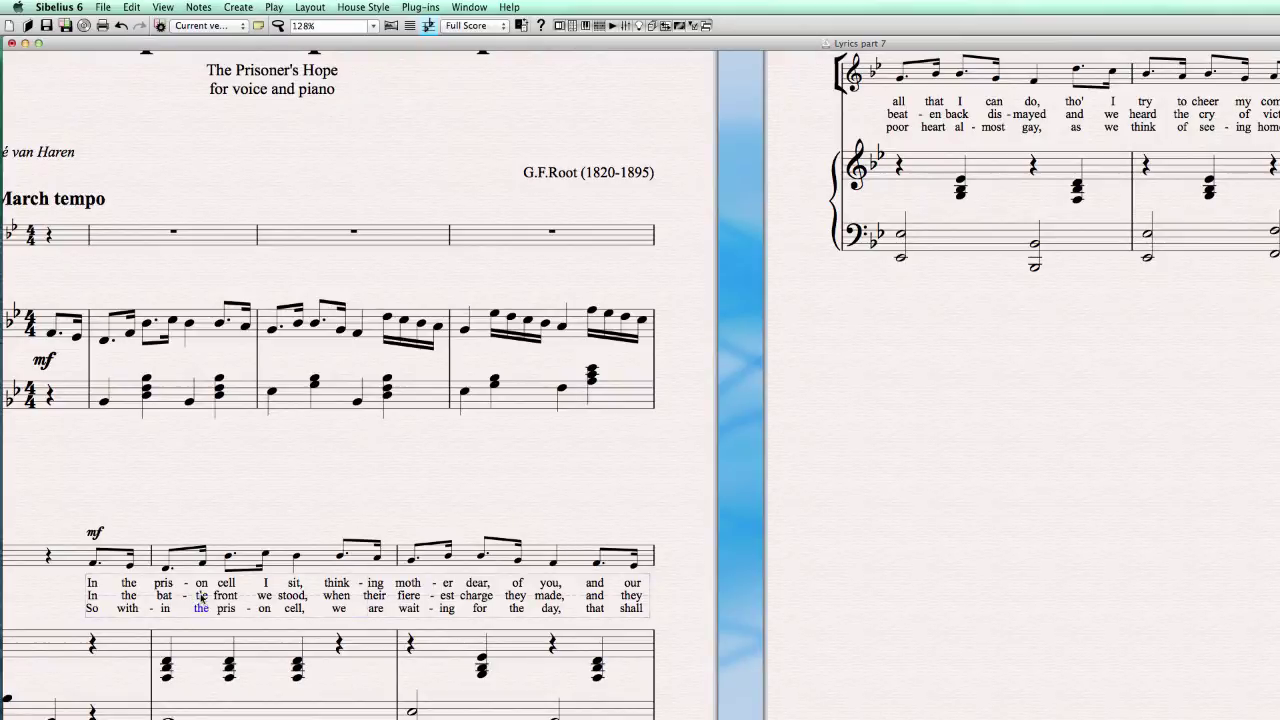
{"action": "left_click_drag", "start_coordinate": [974, 454], "coordinate": [288, 450]}
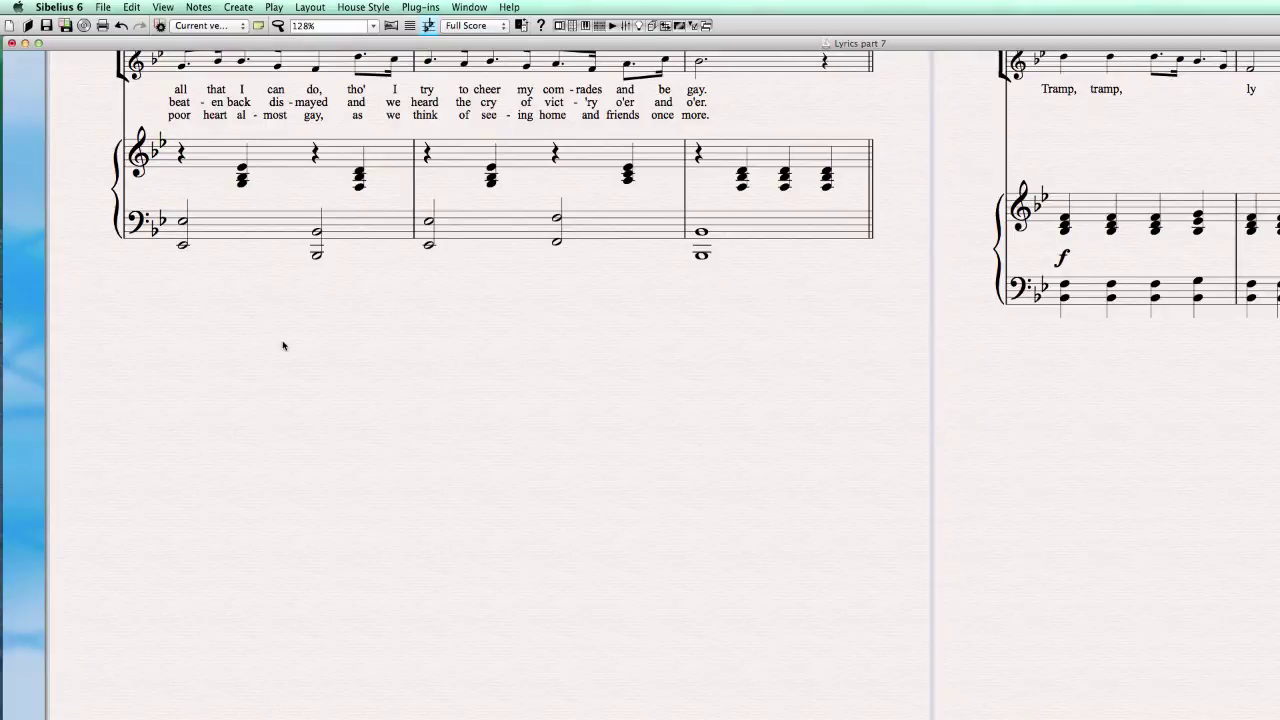
{"action": "left_click_drag", "start_coordinate": [277, 331], "coordinate": [270, 368]}
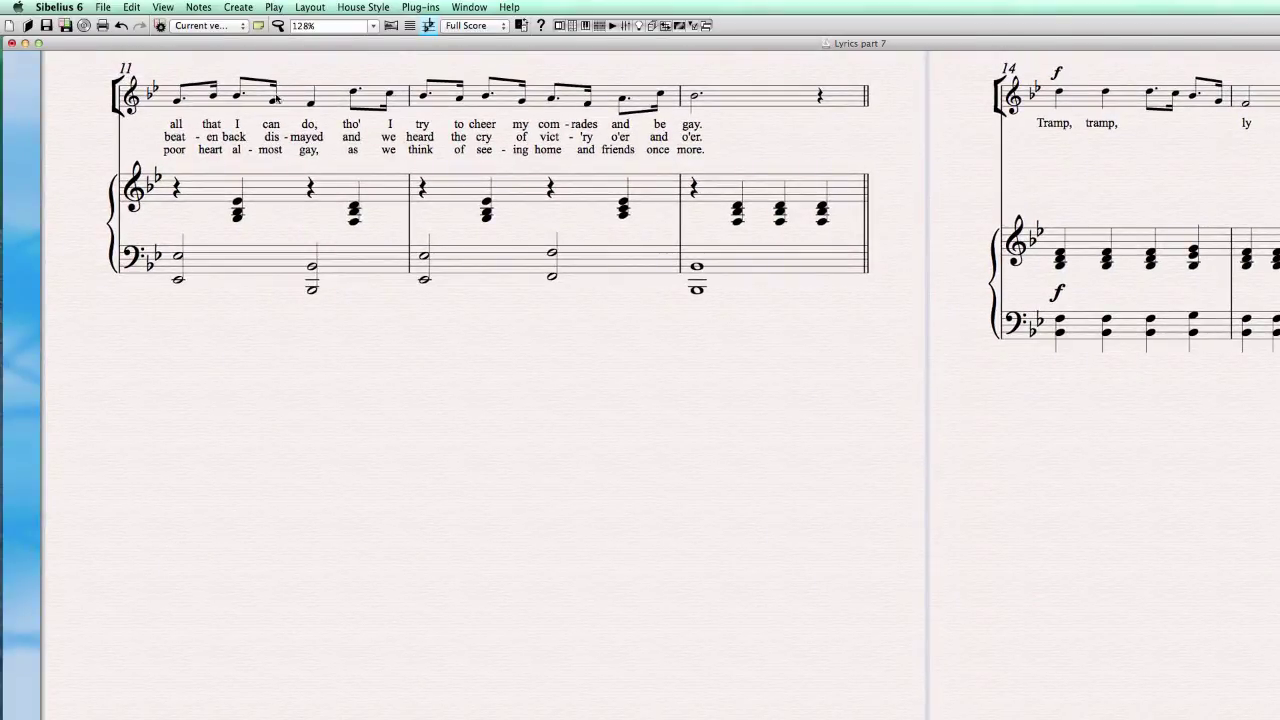
{"action": "left_click_drag", "start_coordinate": [717, 489], "coordinate": [723, 437]}
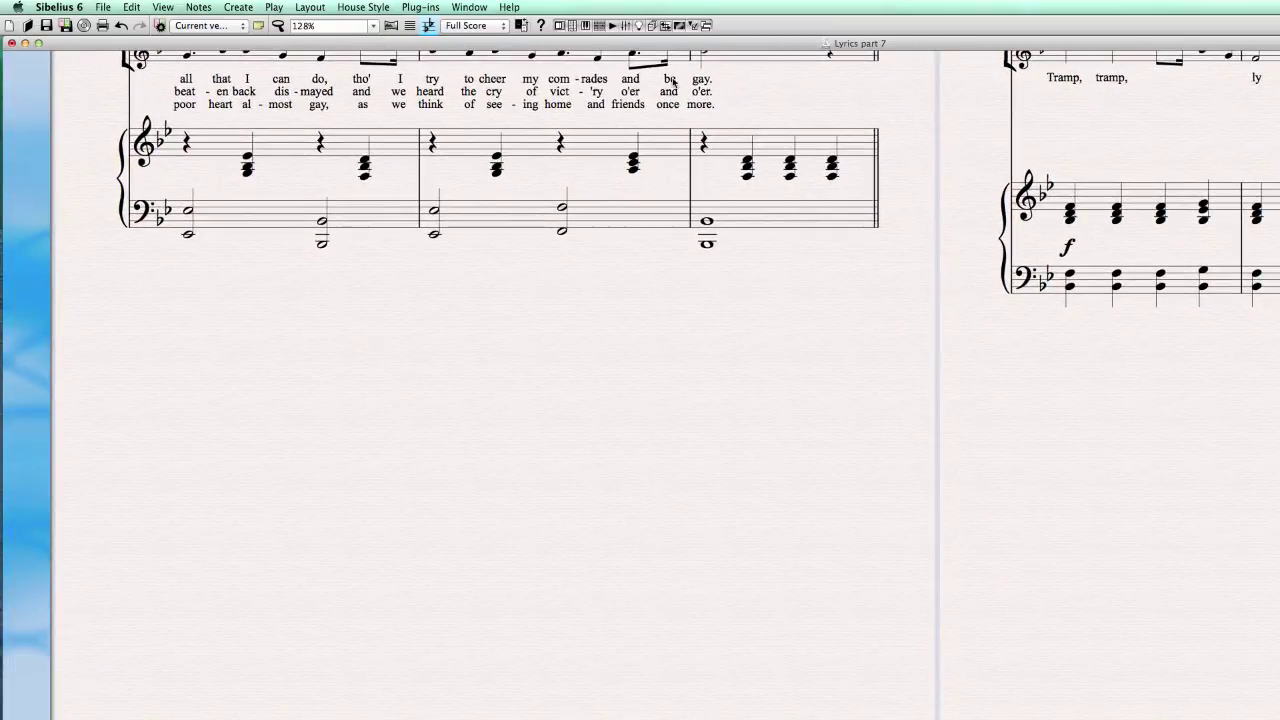
Step: Add block lyrics 'lyrics as block at the end of te score' on the empty page below bar 13
{"action": "left_click", "coordinate": [238, 7]}
{"action": "mouse_move", "coordinate": [262, 180]}
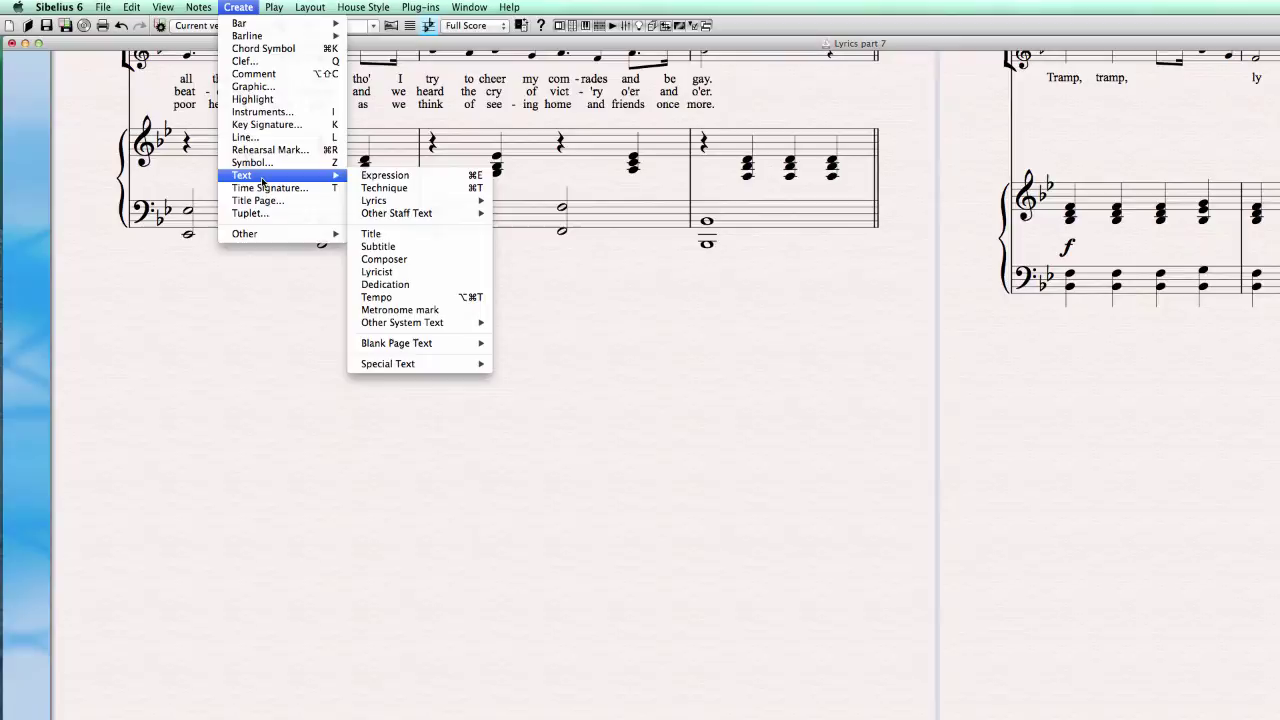
{"action": "mouse_move", "coordinate": [412, 328]}
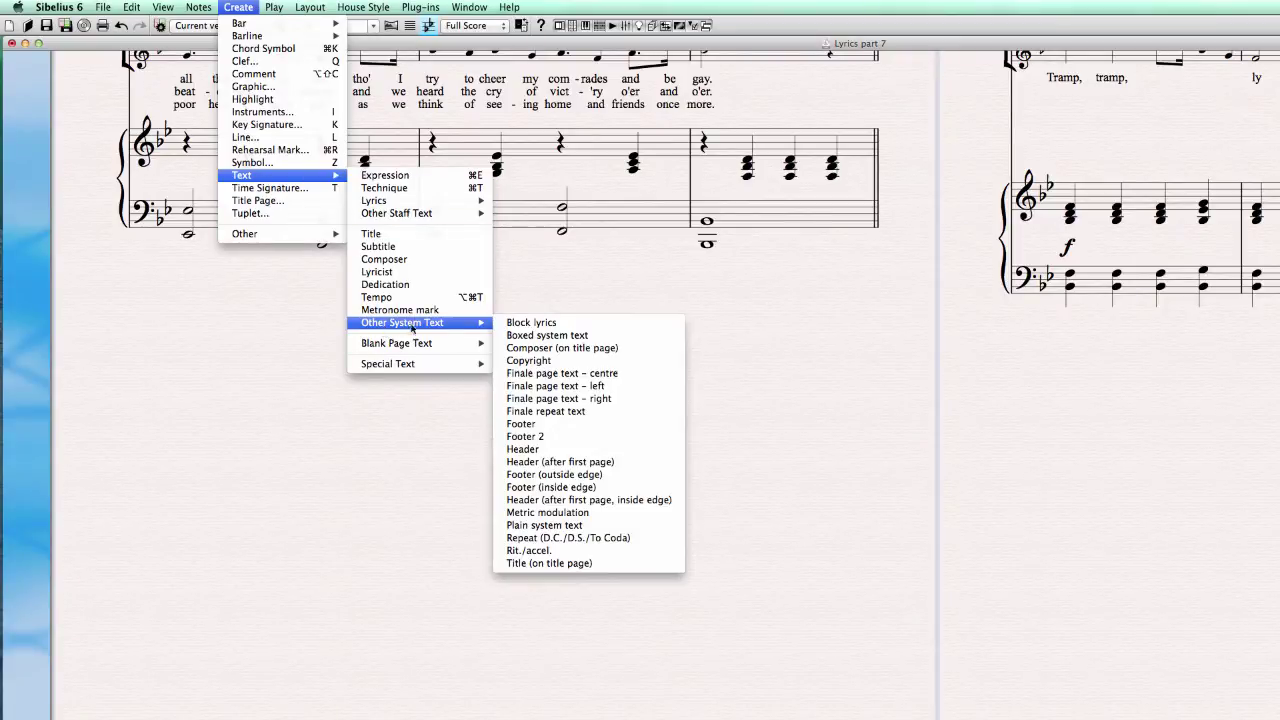
{"action": "left_click", "coordinate": [570, 323]}
{"action": "left_click", "coordinate": [390, 322]}
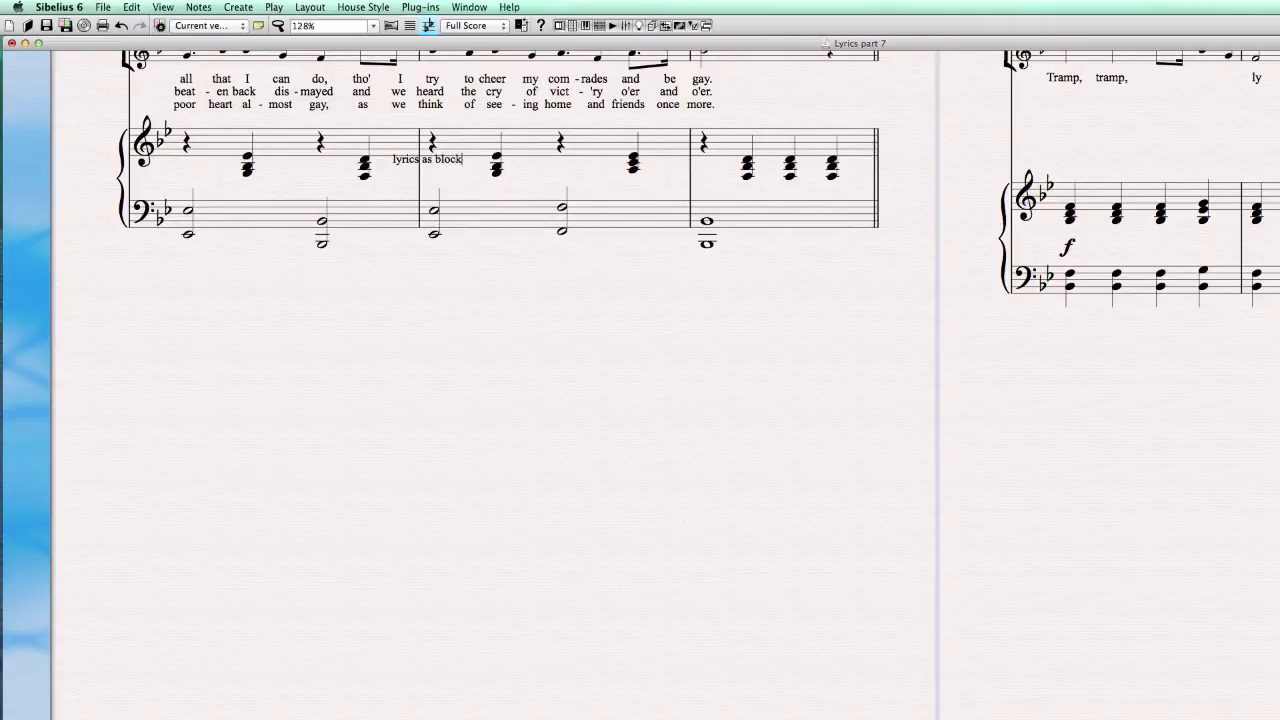
{"action": "type", "text": "lyrics as block at the end of te score"}
{"action": "key", "text": "Escape"}
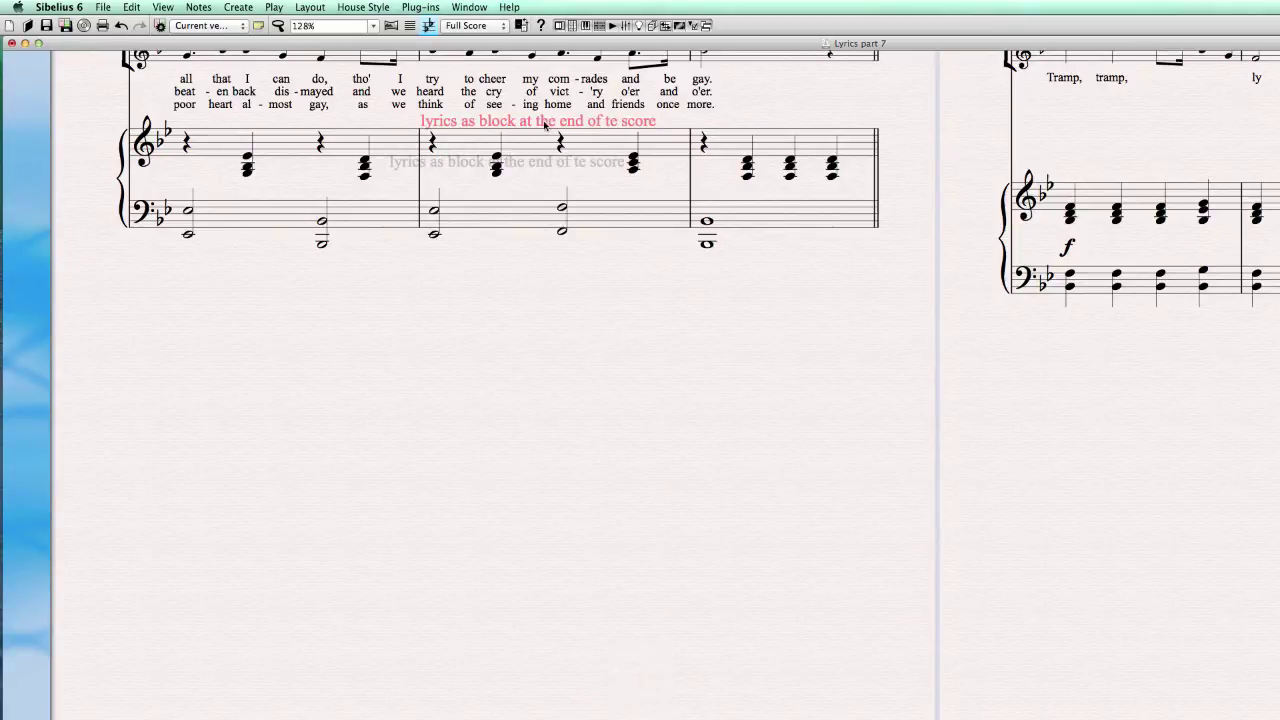
{"action": "left_click_drag", "start_coordinate": [543, 120], "coordinate": [482, 328]}
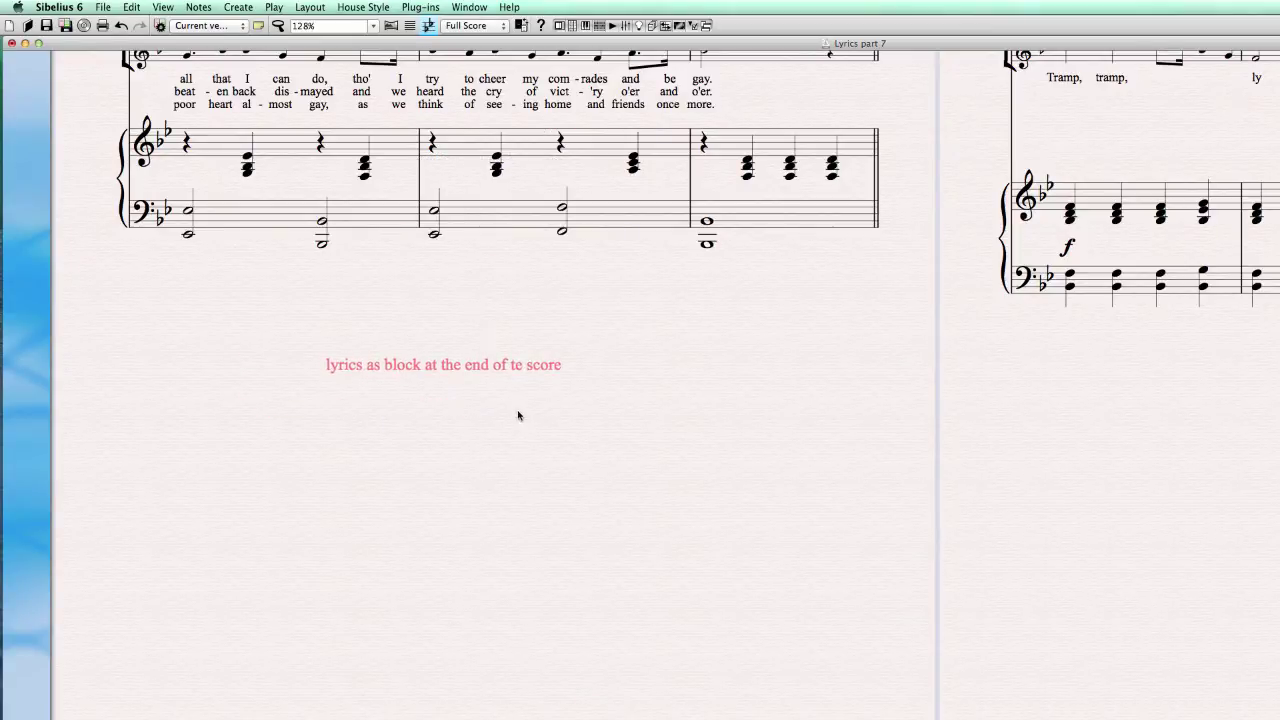
{"action": "left_click_drag", "start_coordinate": [437, 367], "coordinate": [397, 363]}
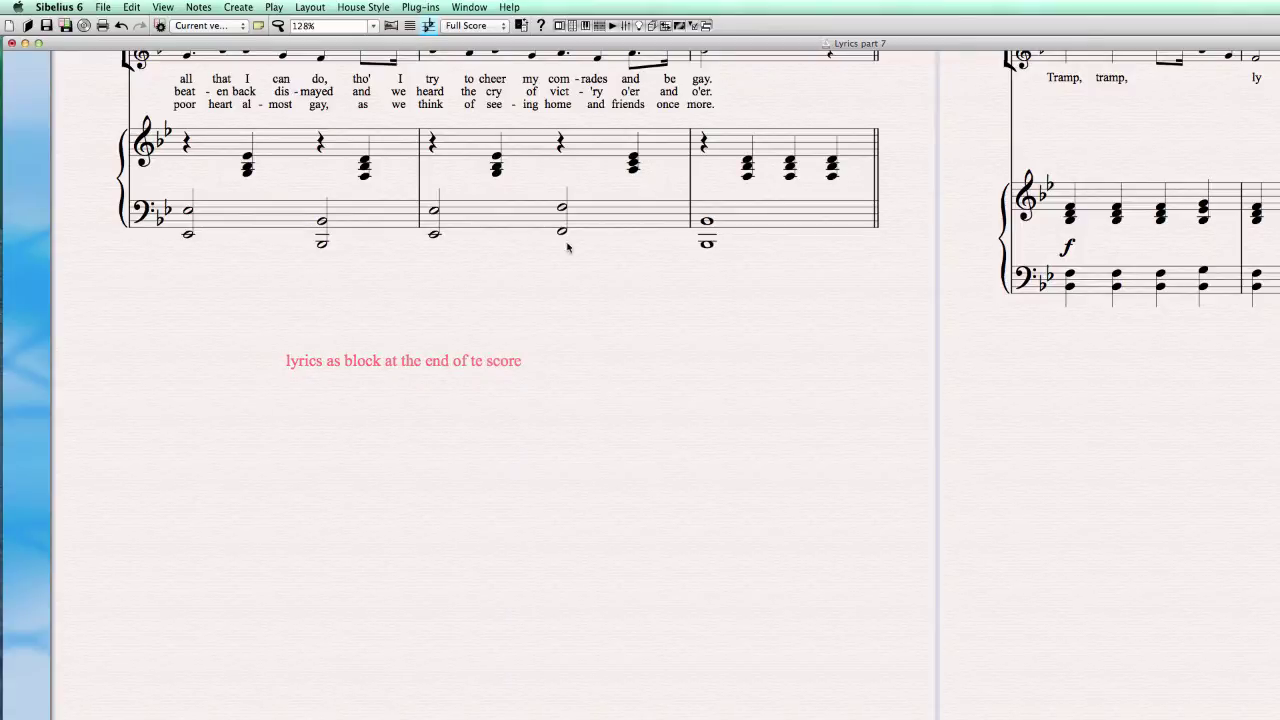
Step: Show the Properties panel and place it beside the block lyrics
{"action": "left_click", "coordinate": [469, 7]}
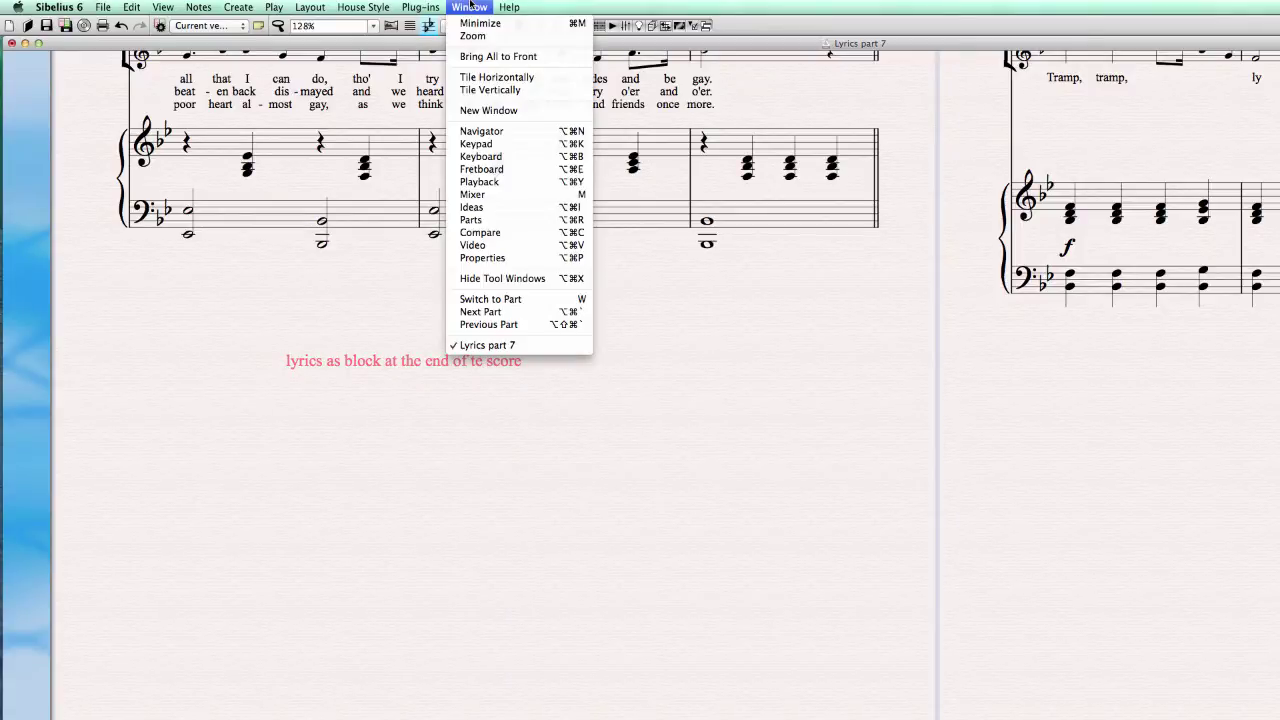
{"action": "left_click", "coordinate": [555, 259]}
{"action": "left_click_drag", "start_coordinate": [898, 63], "coordinate": [641, 327]}
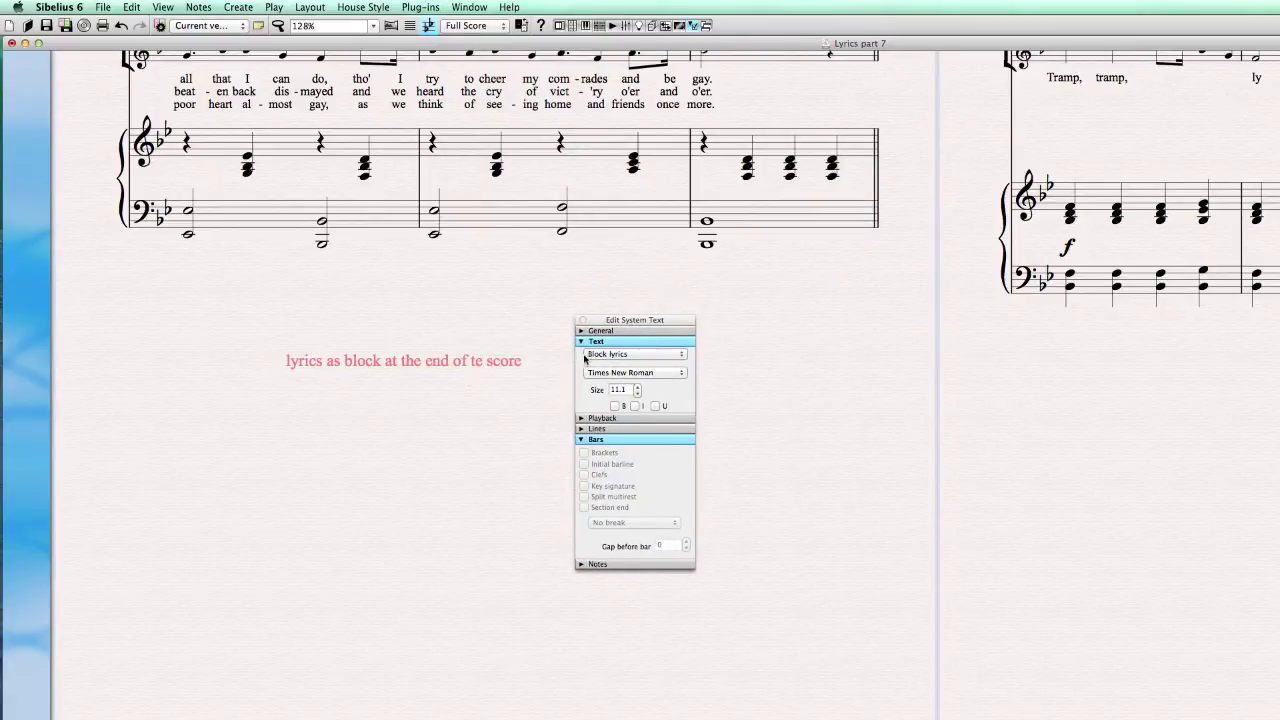
{"action": "left_click", "coordinate": [486, 426]}
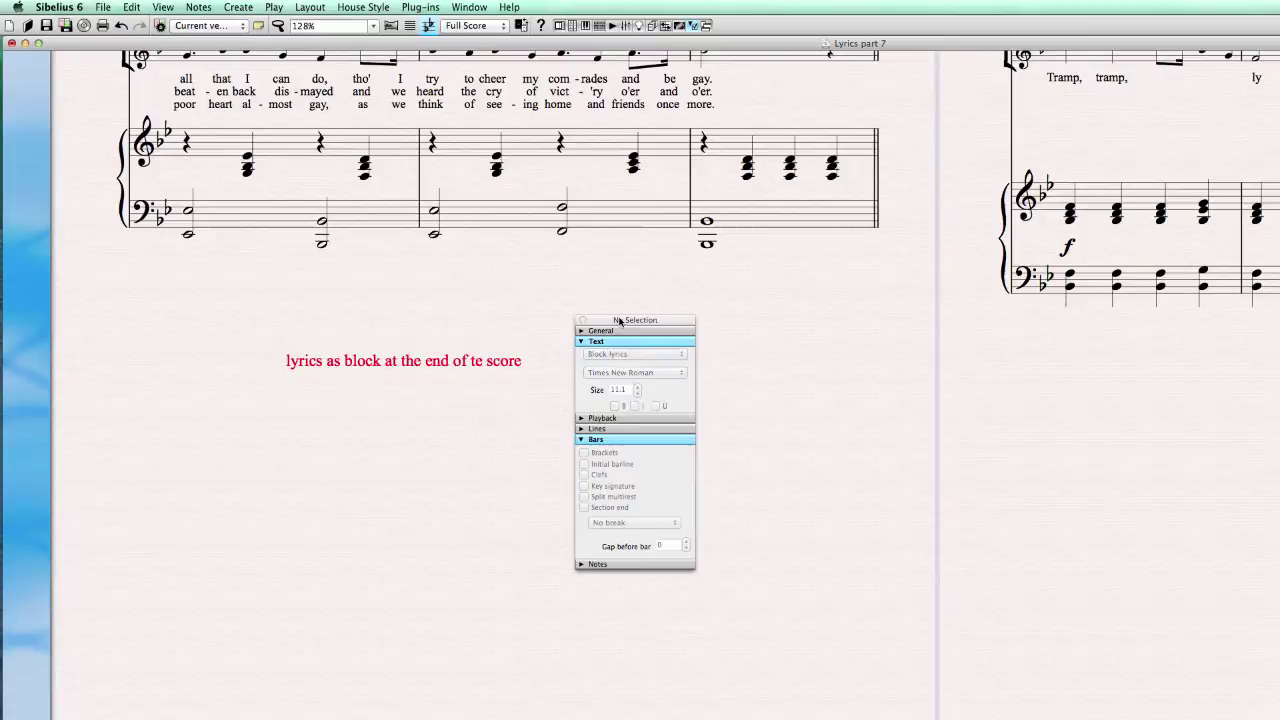
{"action": "left_click_drag", "start_coordinate": [621, 322], "coordinate": [733, 284]}
Step: Nudge the block lyrics up and left, then select them to show their Block lyrics properties
{"action": "left_click_drag", "start_coordinate": [488, 364], "coordinate": [475, 337]}
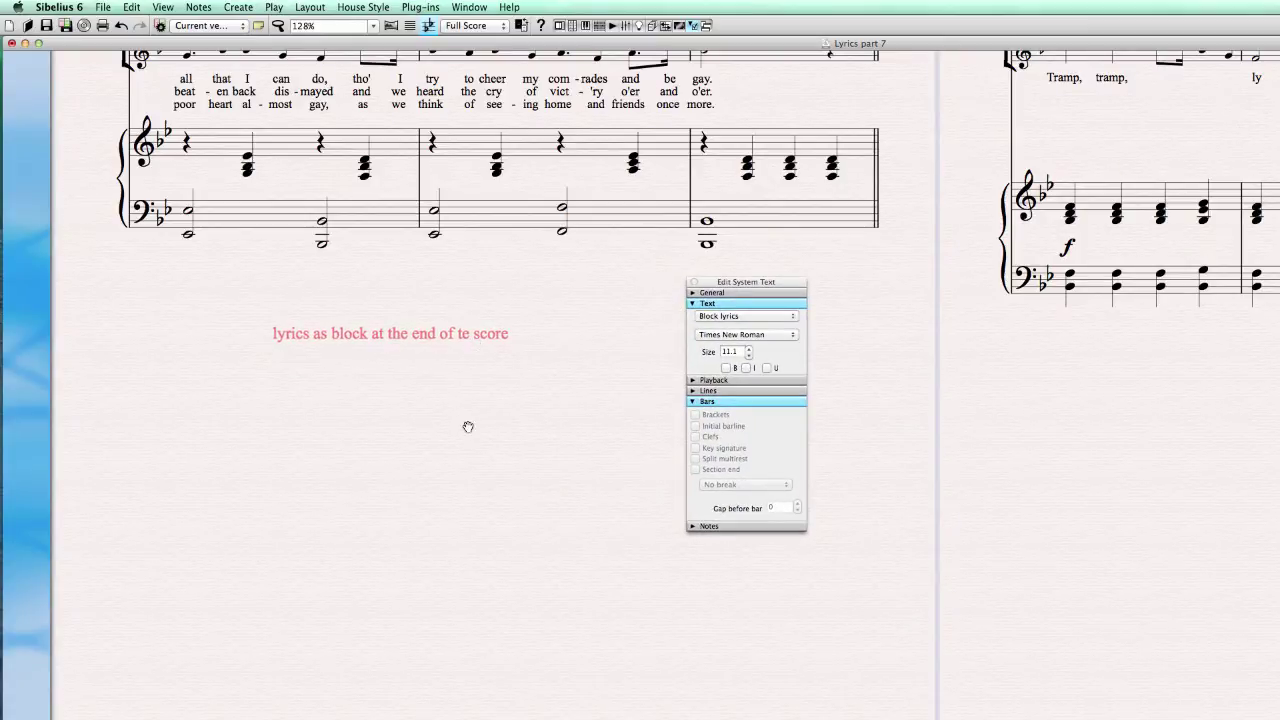
{"action": "left_click", "coordinate": [466, 429]}
{"action": "left_click", "coordinate": [503, 340]}
{"action": "left_click_drag", "start_coordinate": [740, 284], "coordinate": [760, 273]}
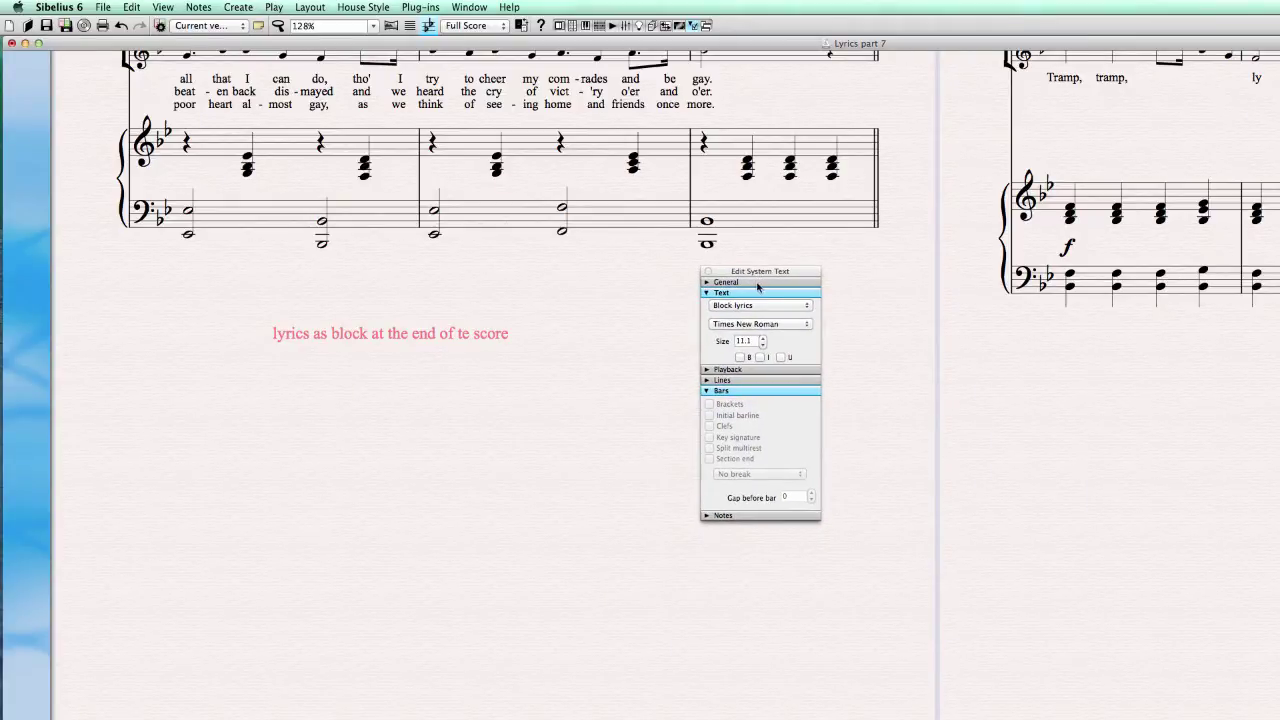
{"action": "left_click", "coordinate": [342, 426]}
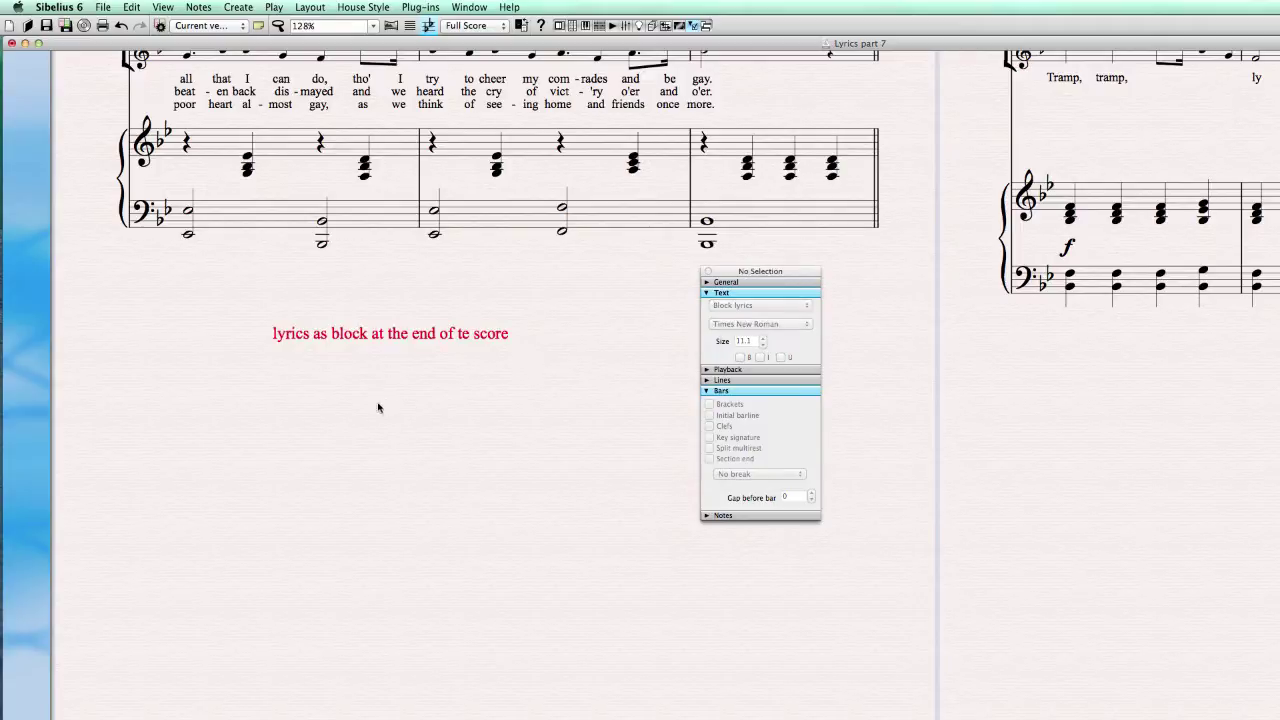
{"action": "left_click", "coordinate": [495, 338]}
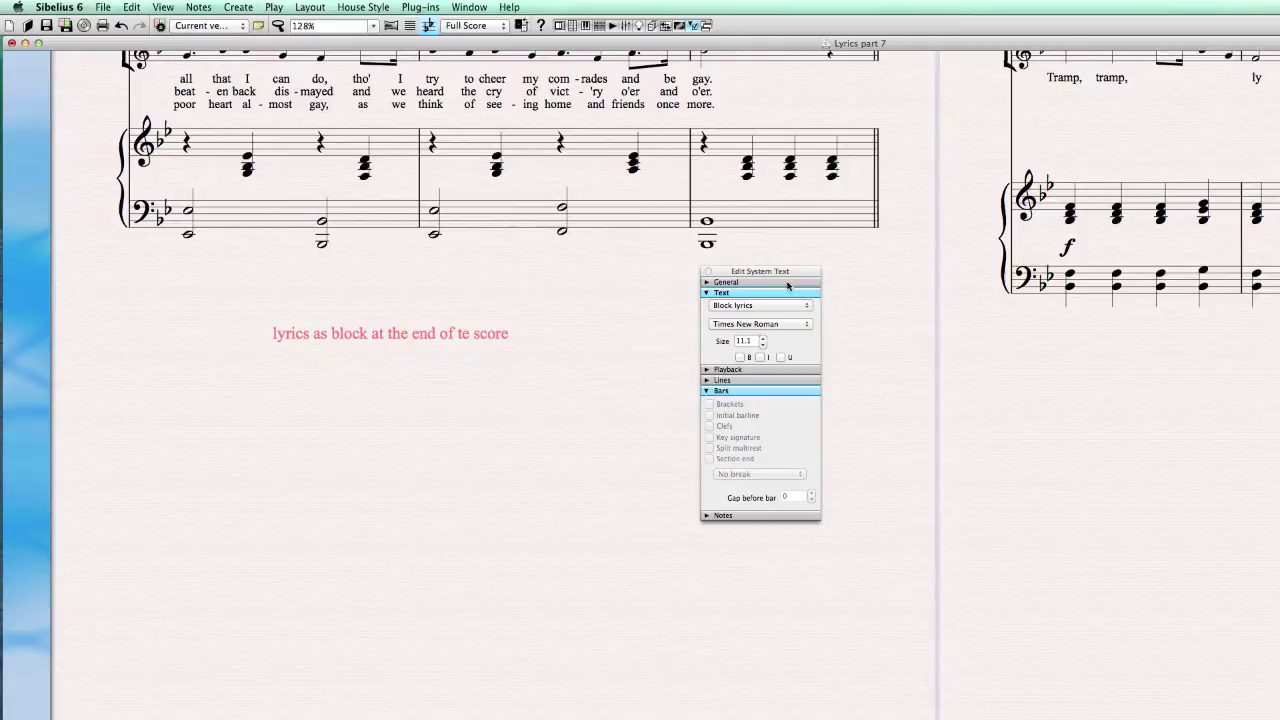
Step: Browse the Other System Text options again and close the menu without adding anything
{"action": "left_click", "coordinate": [250, 6]}
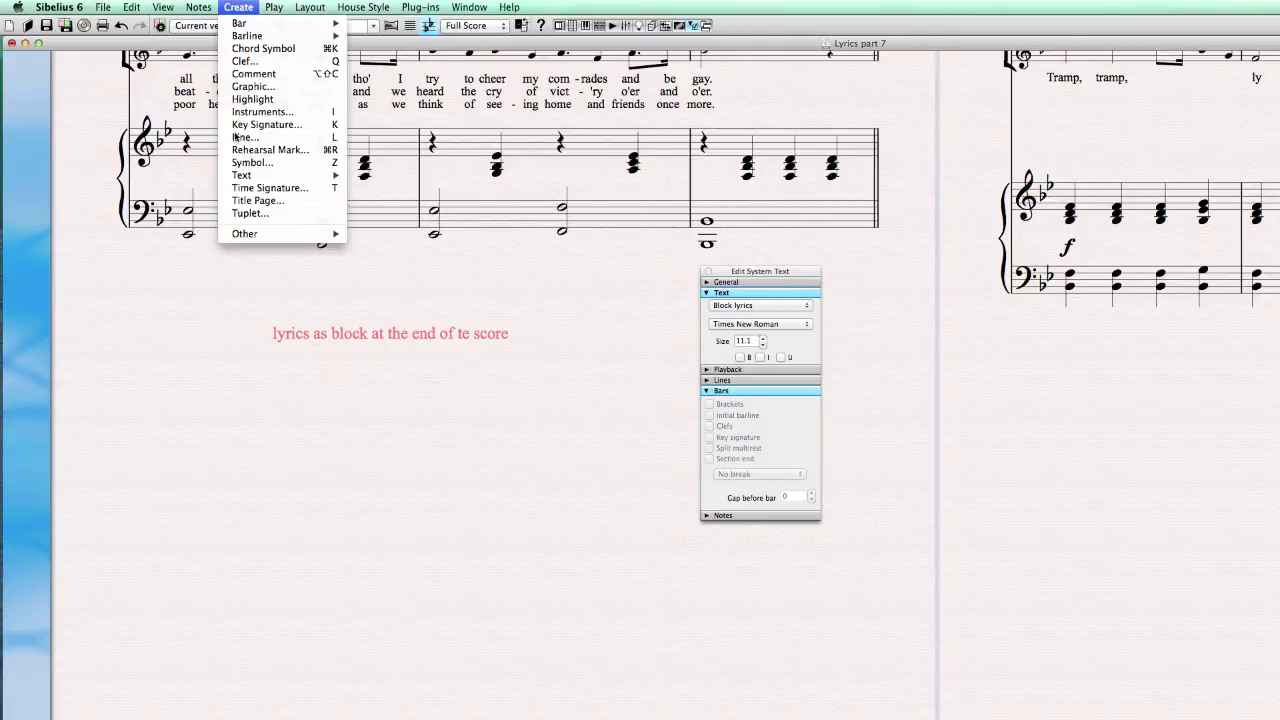
{"action": "mouse_move", "coordinate": [275, 178]}
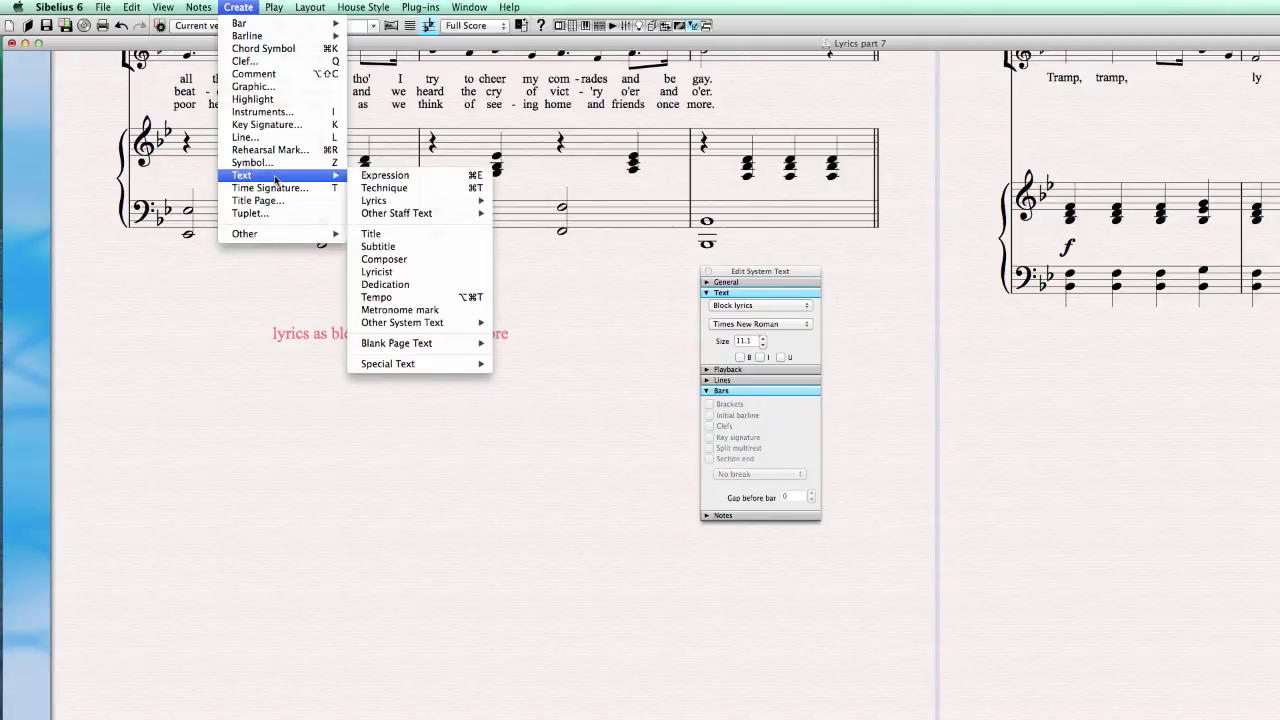
{"action": "mouse_move", "coordinate": [432, 325]}
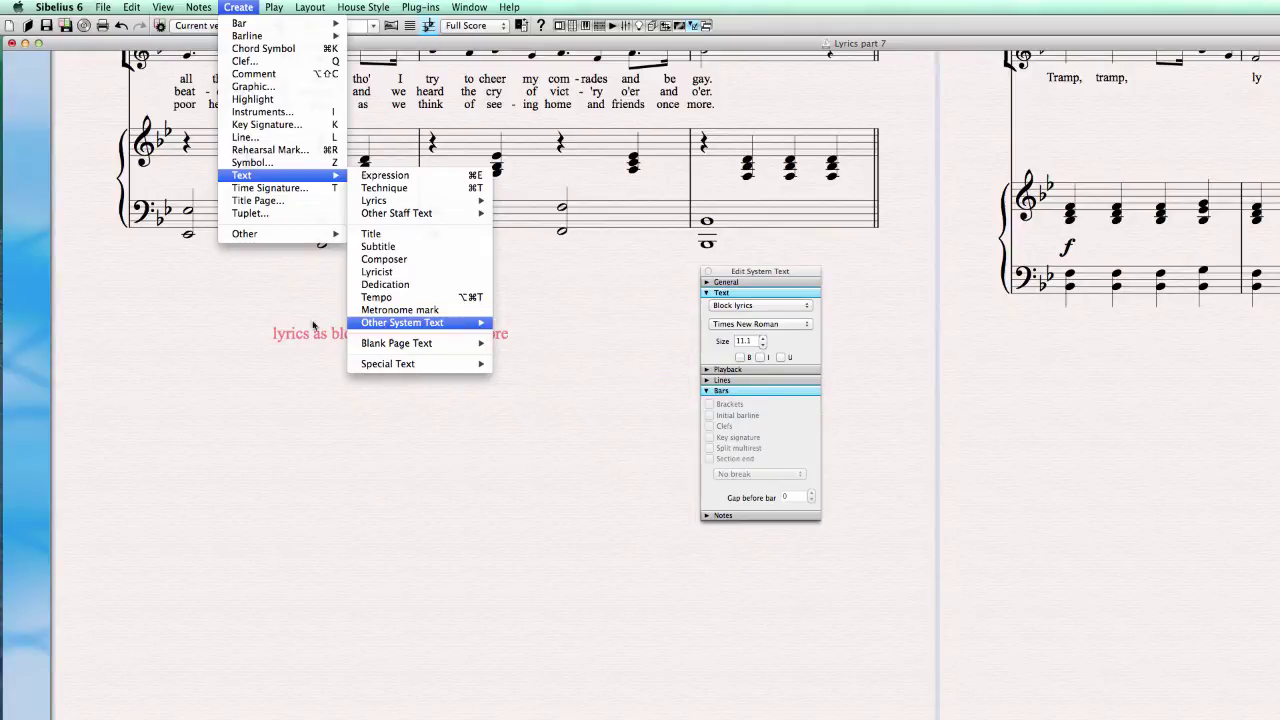
{"action": "left_click", "coordinate": [399, 423]}
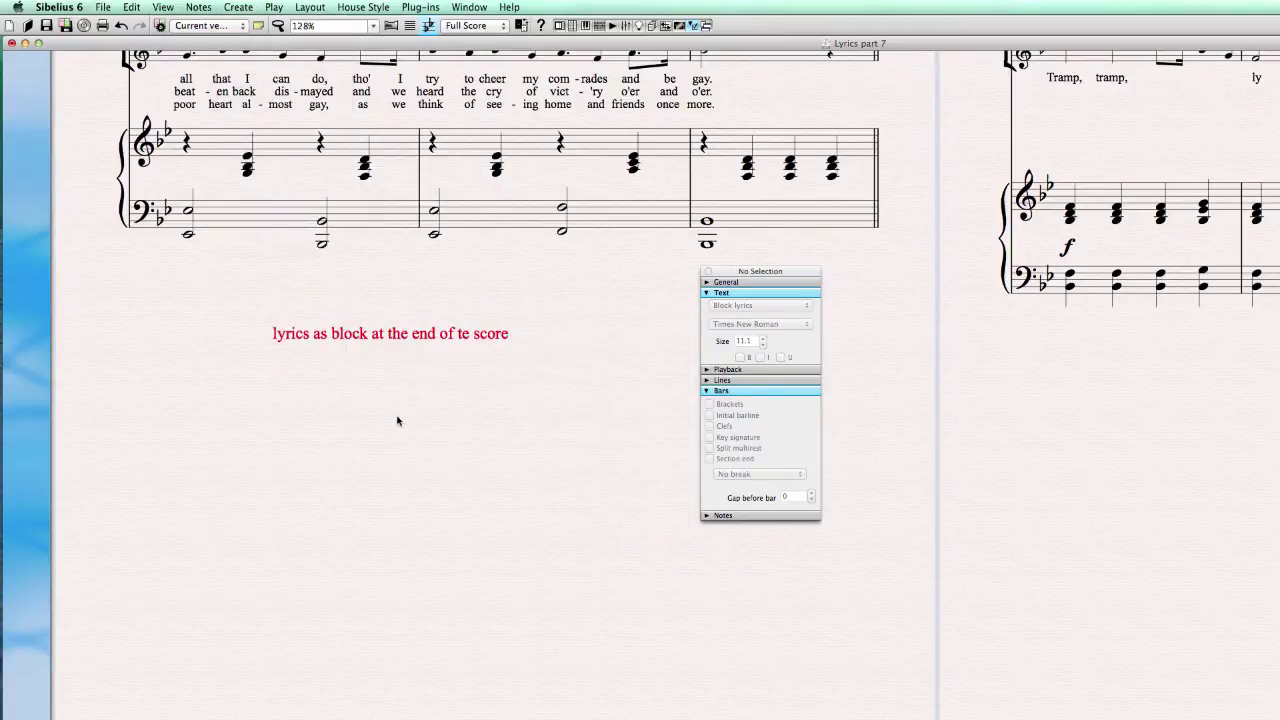
{"action": "left_click", "coordinate": [422, 338]}
{"action": "key", "text": "Delete"}
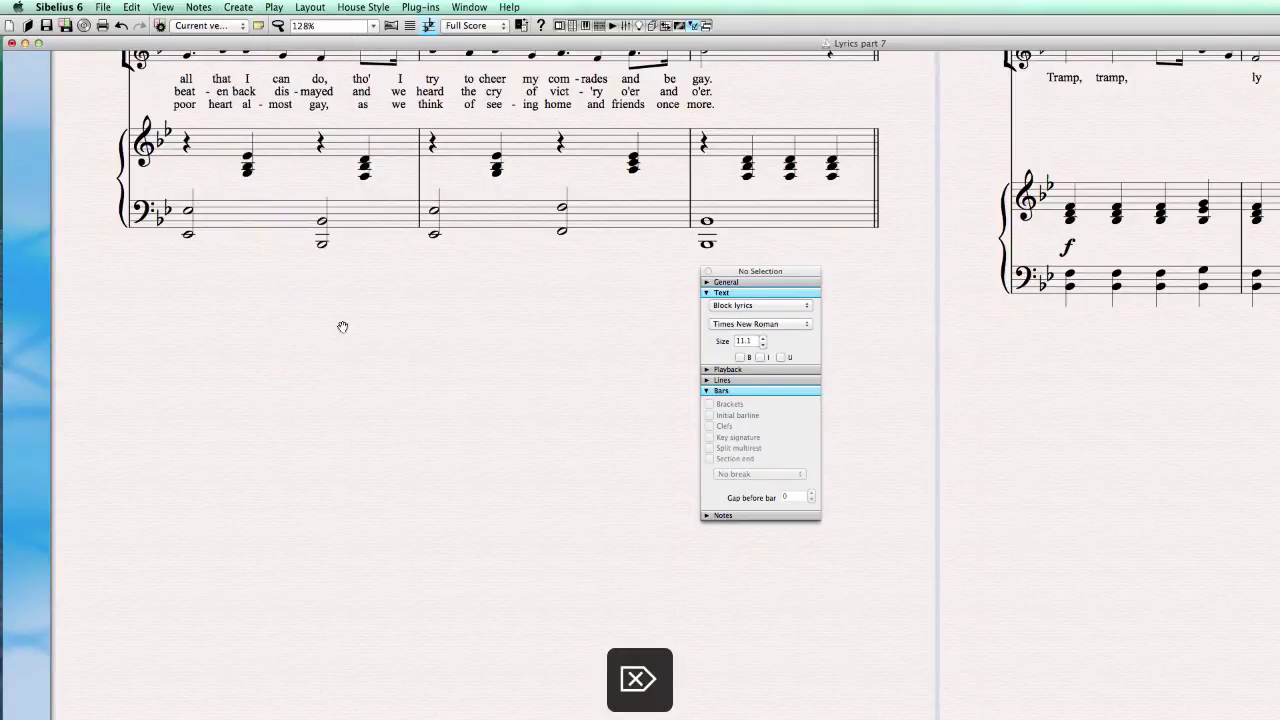
{"action": "left_click_drag", "start_coordinate": [342, 327], "coordinate": [646, 439]}
{"action": "left_click", "coordinate": [527, 190]}
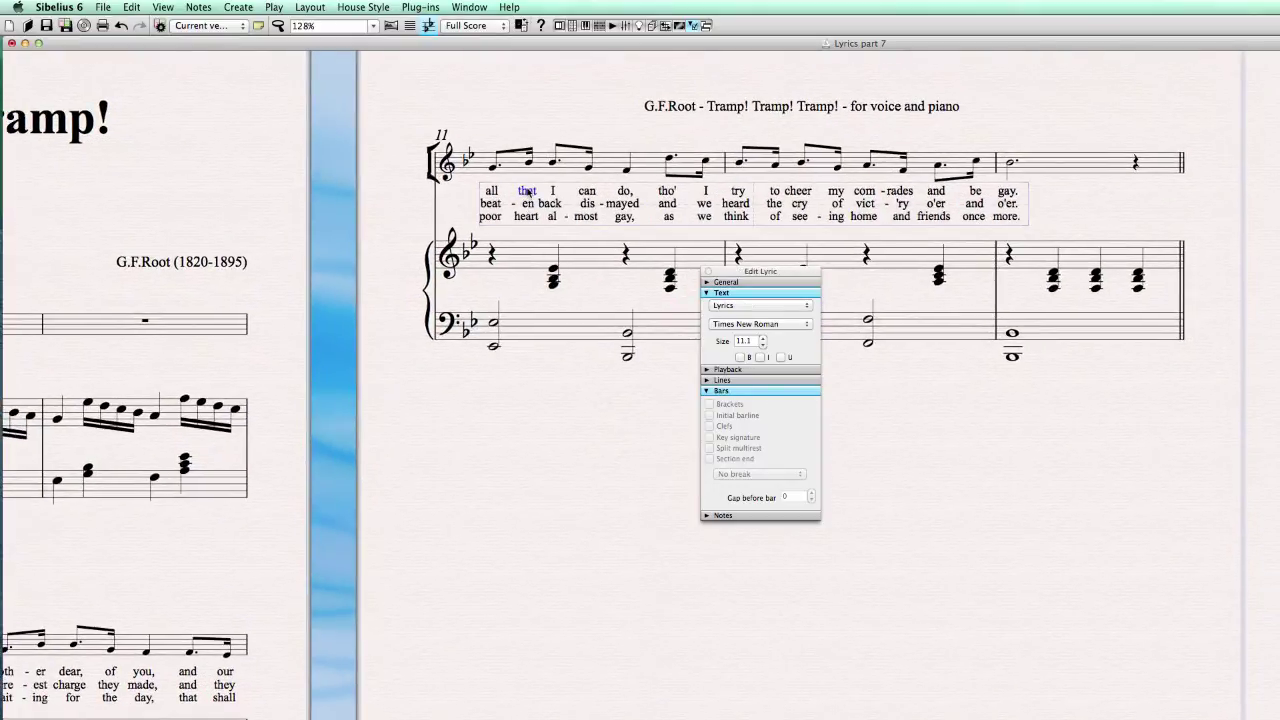
{"action": "left_click", "coordinate": [527, 216]}
{"action": "scroll", "coordinate": [414, 508], "scroll_direction": "down", "scroll_amount": 3}
{"action": "scroll", "coordinate": [414, 508], "scroll_direction": "right", "scroll_amount": 5}
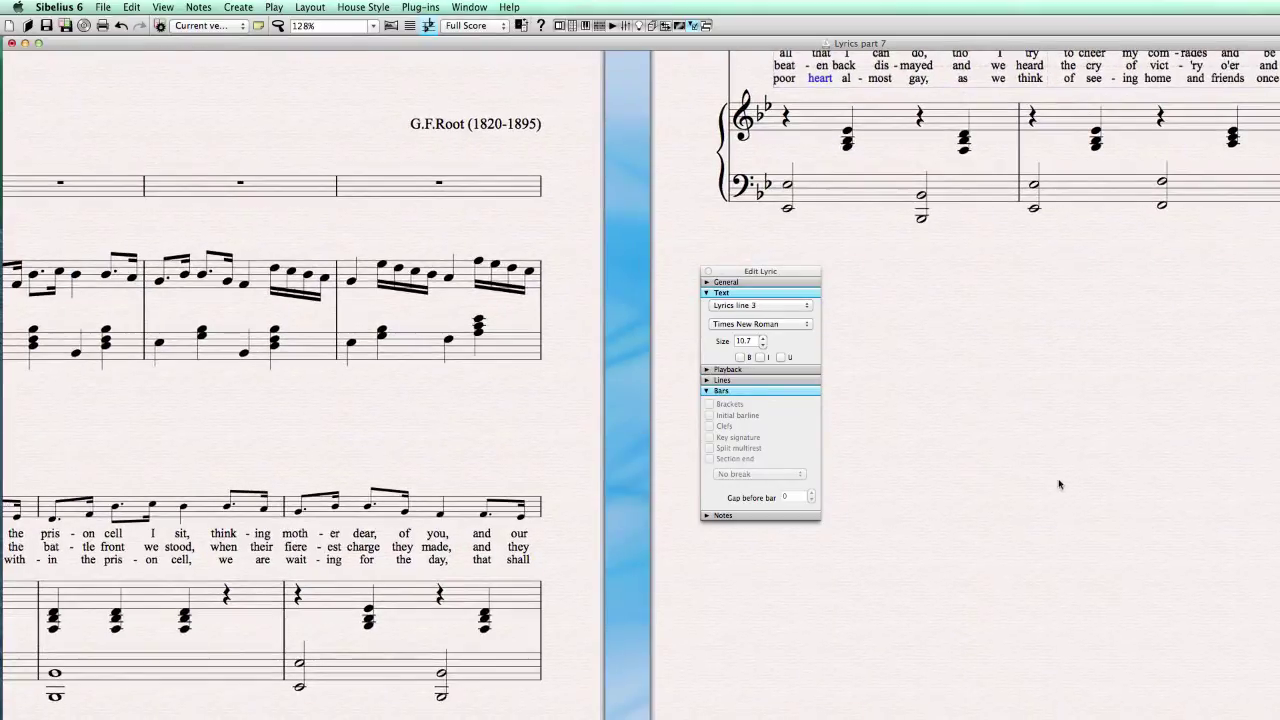
{"action": "left_click_drag", "start_coordinate": [670, 612], "coordinate": [866, 532]}
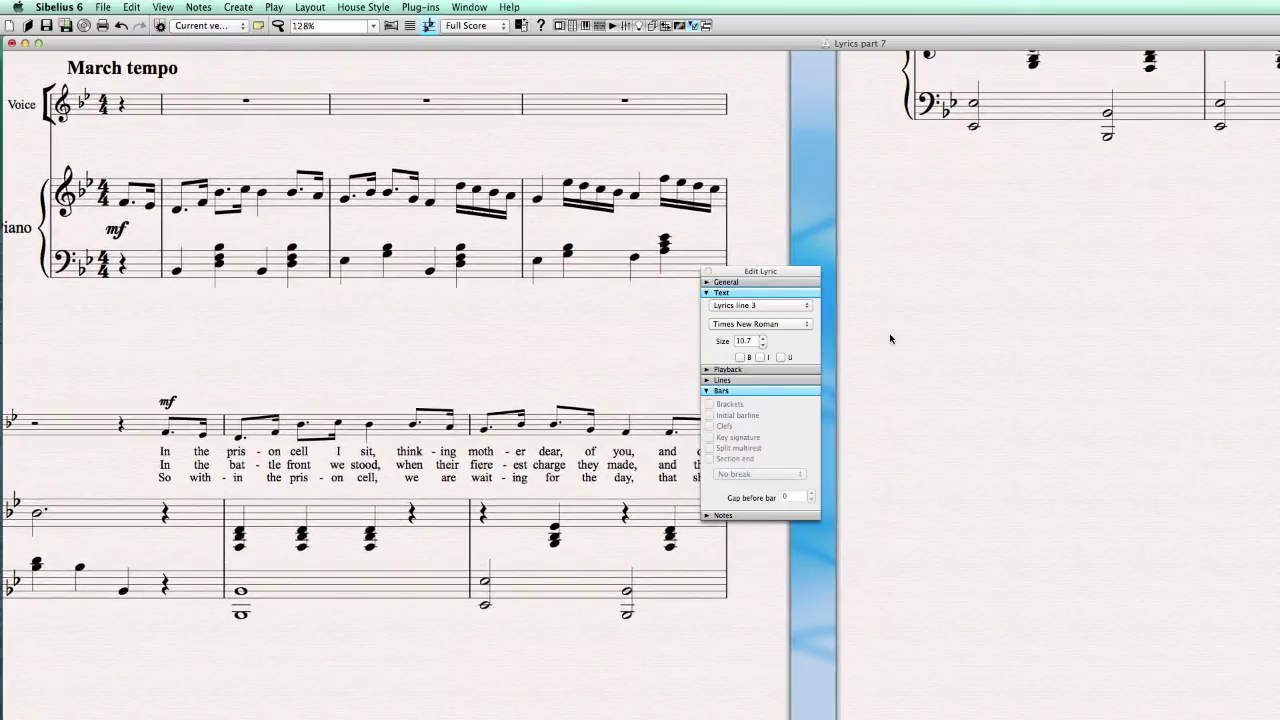
{"action": "left_click_drag", "start_coordinate": [789, 277], "coordinate": [1024, 406]}
{"action": "left_click", "coordinate": [990, 233]}
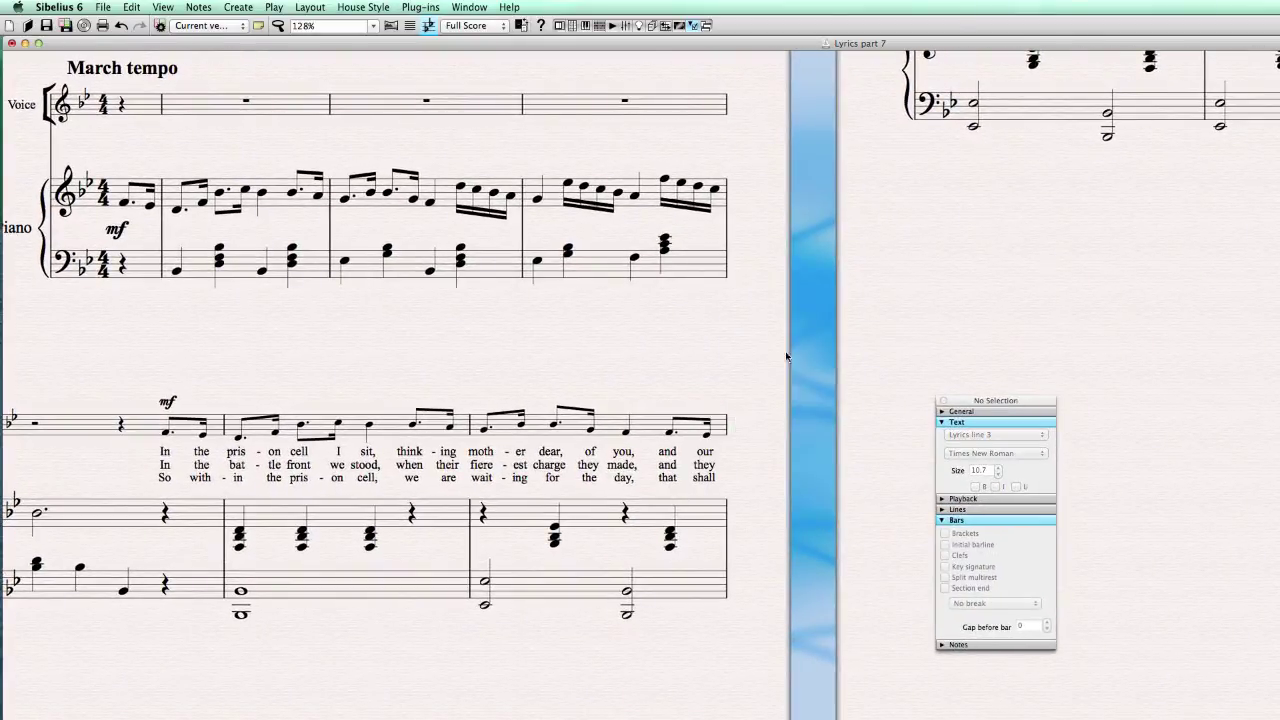
{"action": "left_click", "coordinate": [238, 456]}
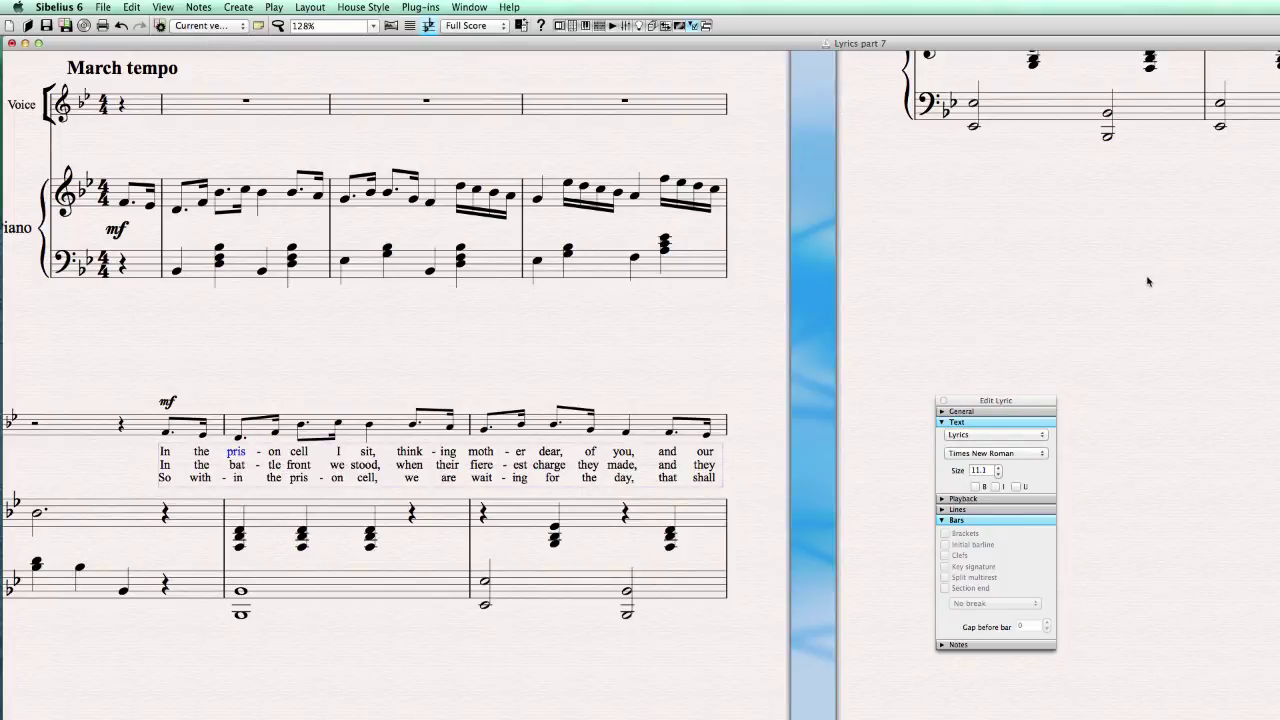
{"action": "left_click", "coordinate": [1051, 291]}
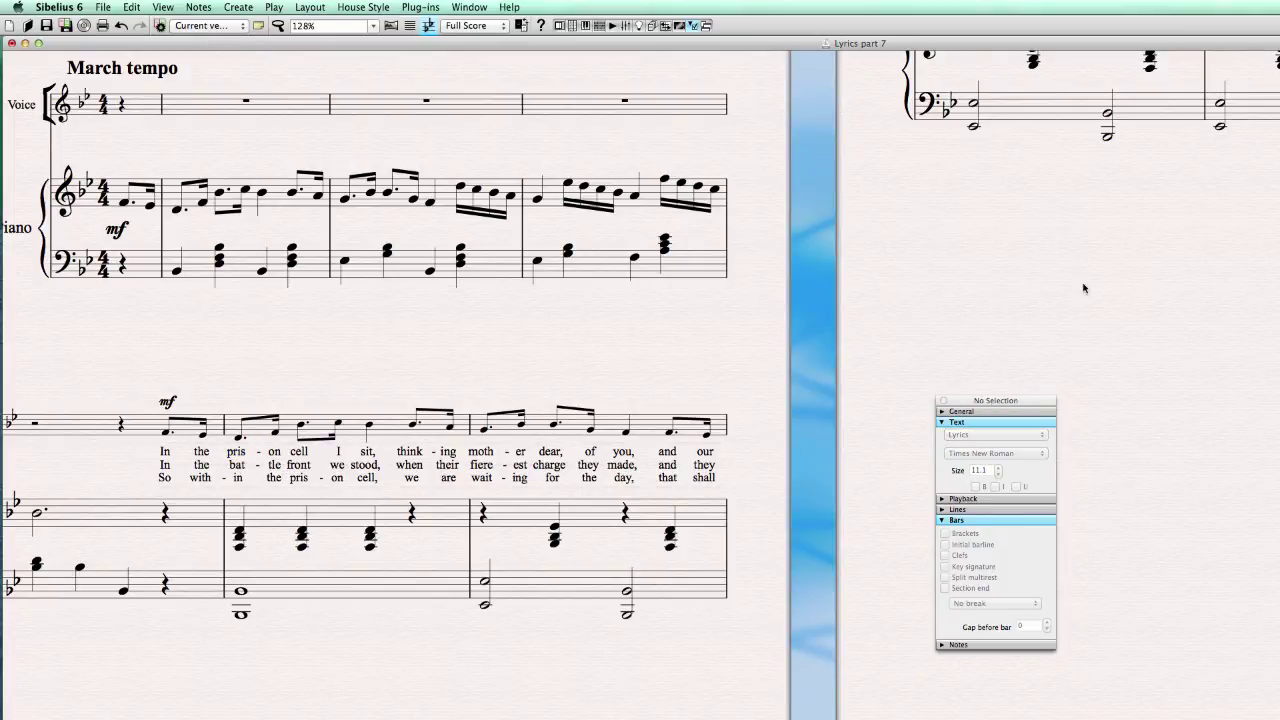
{"action": "left_click_drag", "start_coordinate": [1095, 282], "coordinate": [353, 376]}
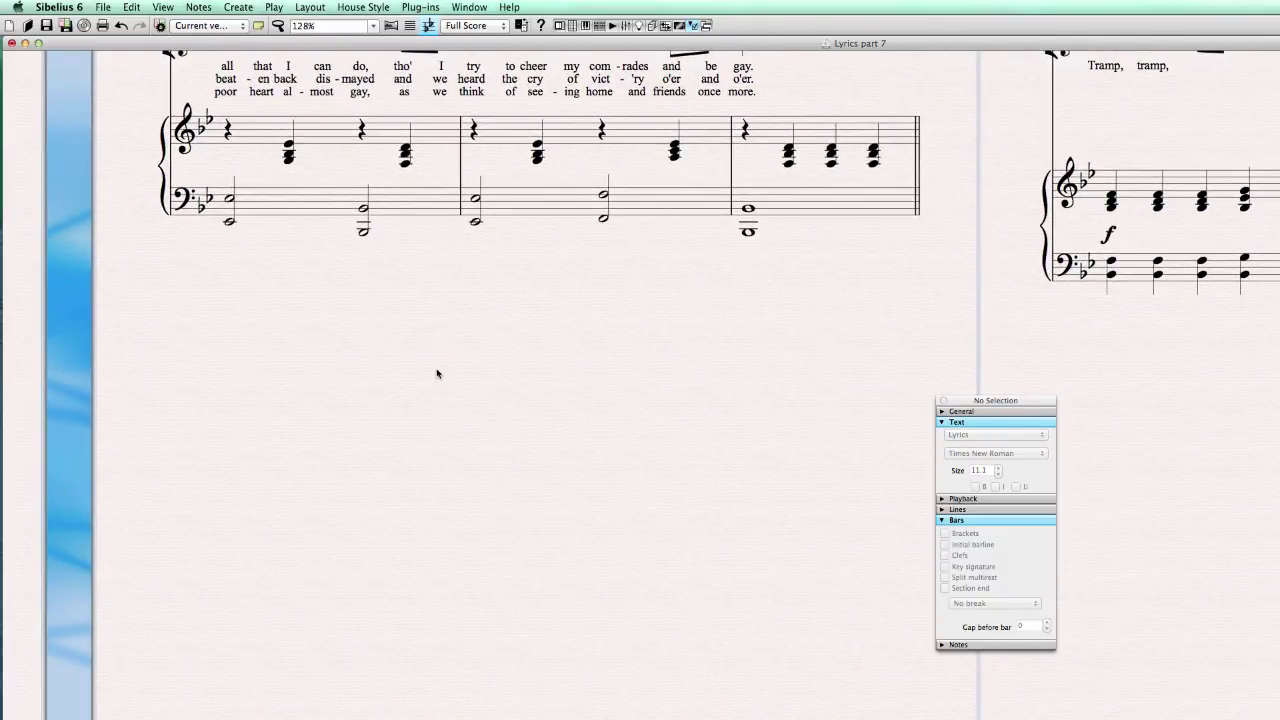
{"action": "scroll", "coordinate": [451, 374], "scroll_direction": "up", "scroll_amount": 1}
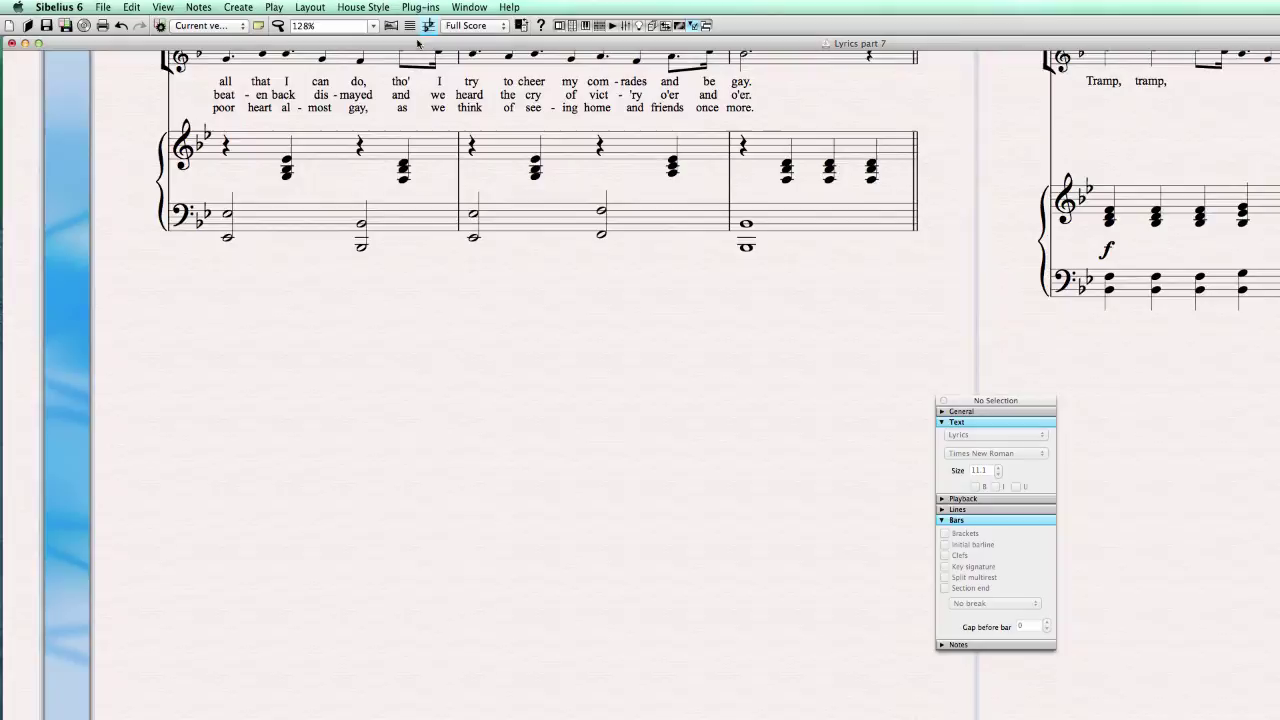
Step: Run the Export Lyrics plug-in with default options to create Lyrics part 7 lyrics.txt, and dismiss the confirmation
{"action": "left_click", "coordinate": [421, 7]}
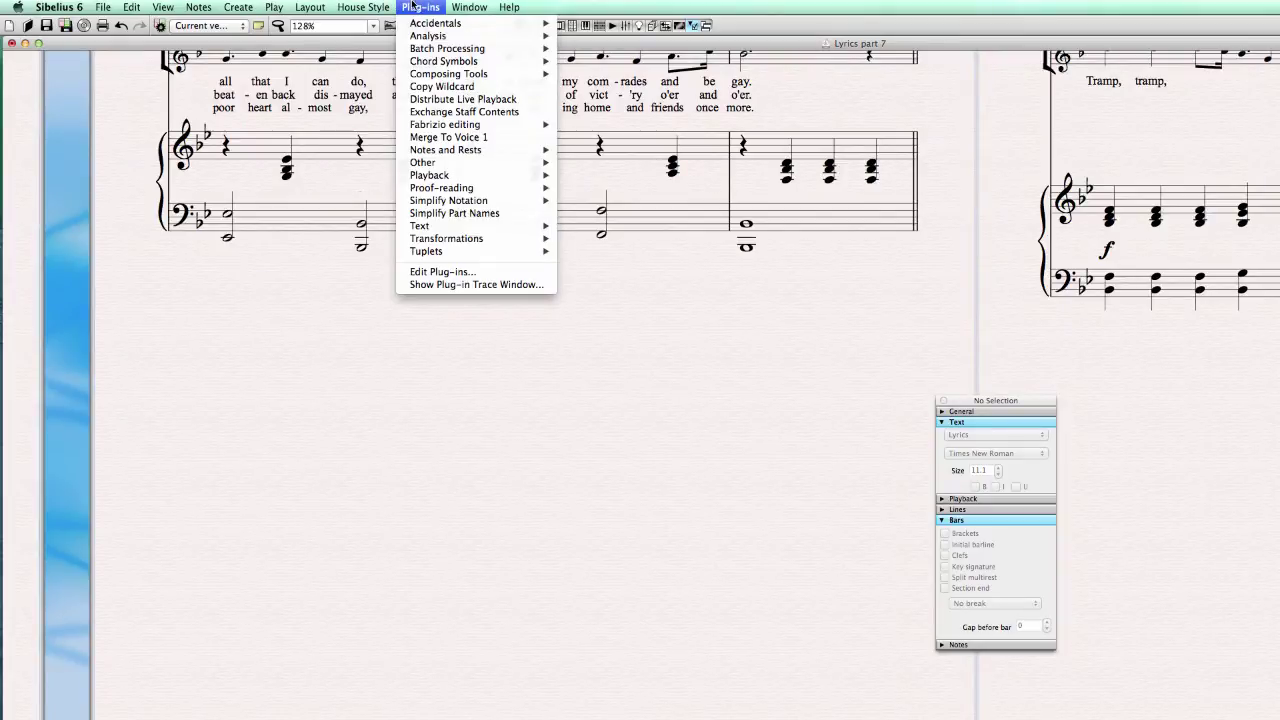
{"action": "mouse_move", "coordinate": [442, 228]}
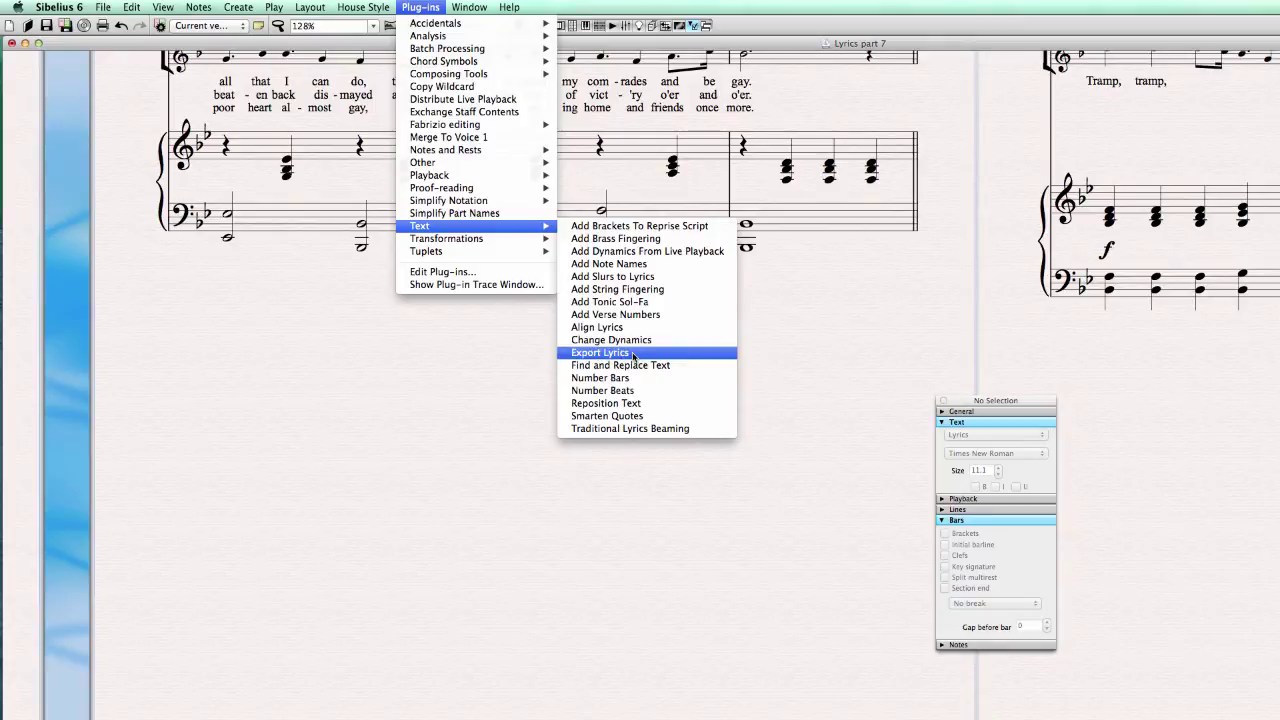
{"action": "left_click", "coordinate": [672, 356]}
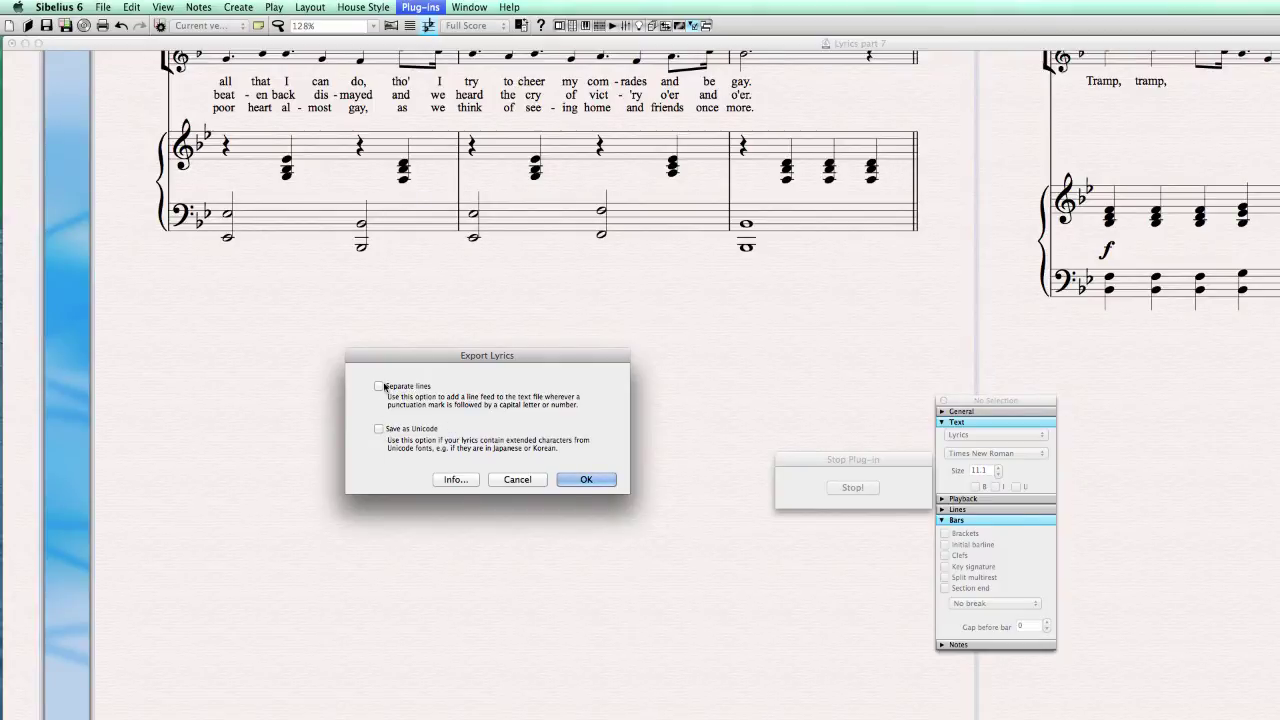
{"action": "left_click_drag", "start_coordinate": [419, 356], "coordinate": [397, 293]}
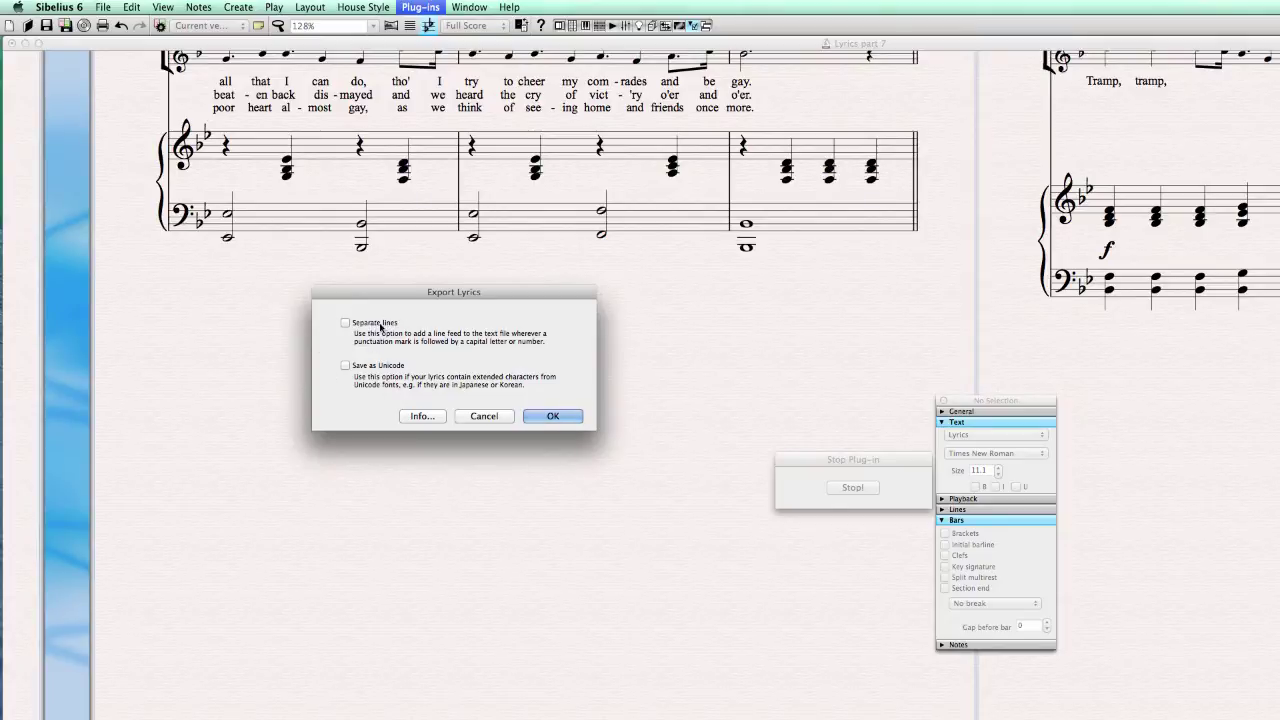
{"action": "left_click", "coordinate": [557, 416]}
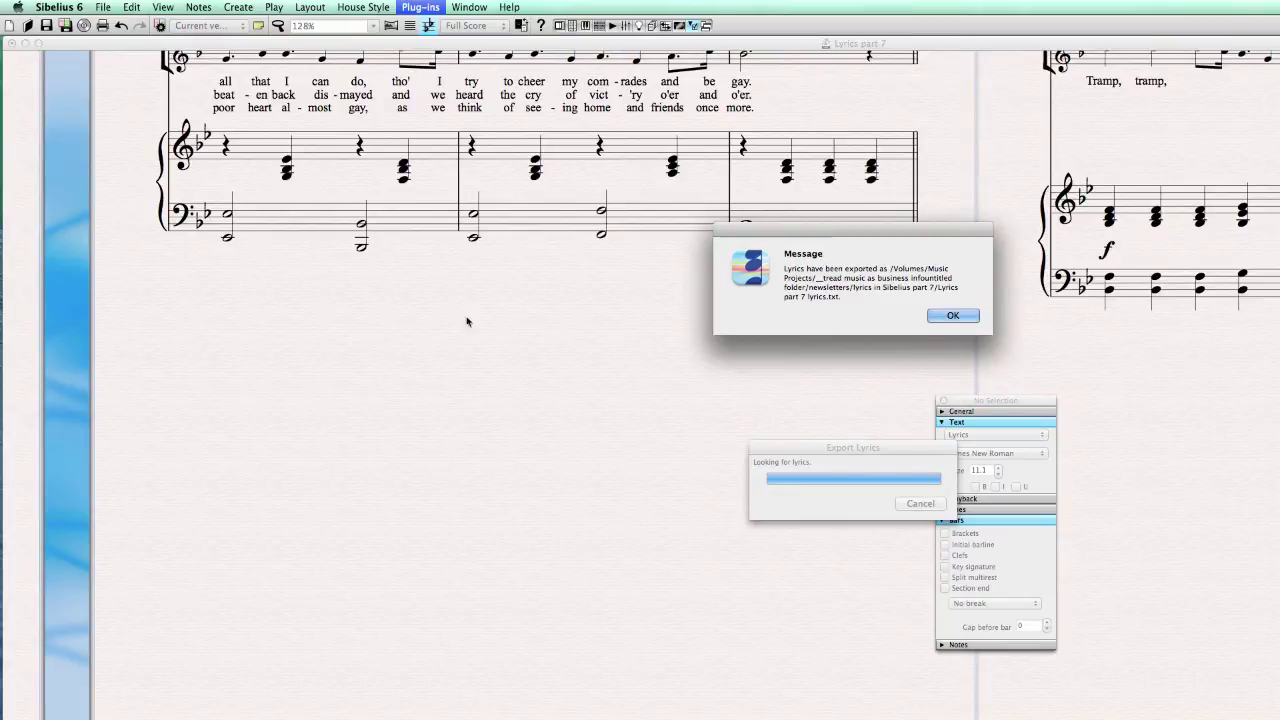
{"action": "left_click", "coordinate": [953, 316]}
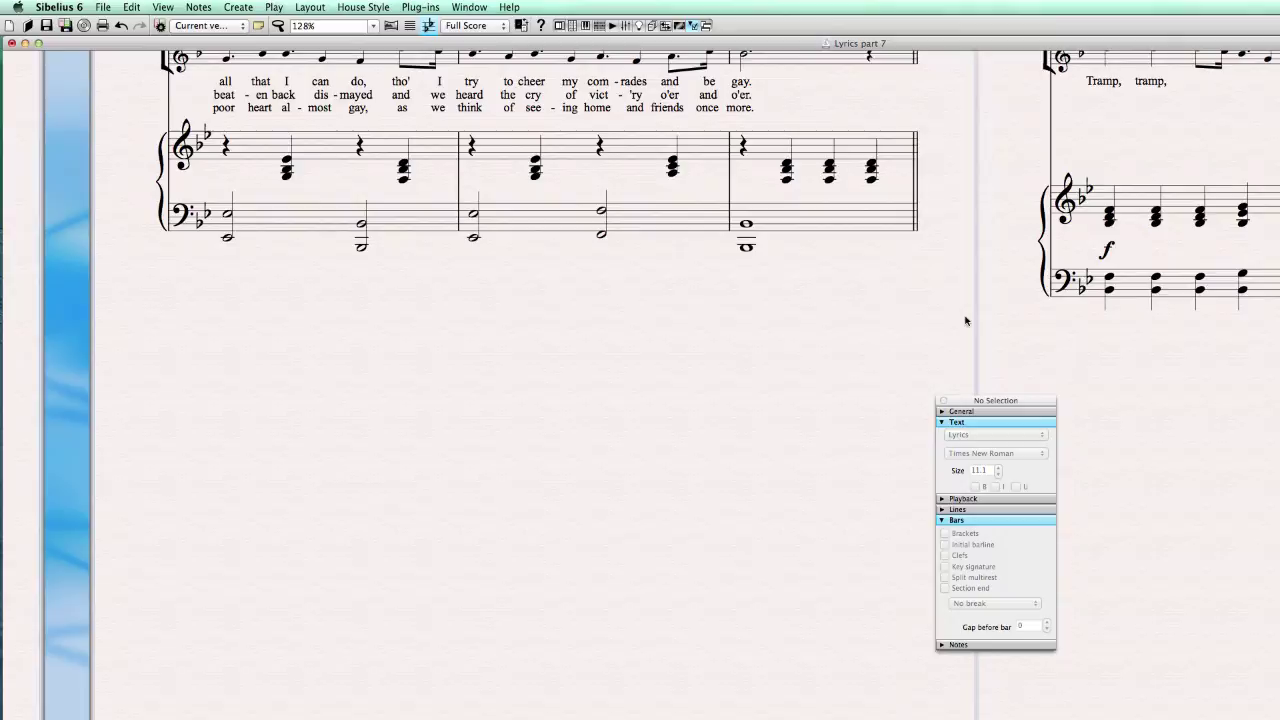
Step: Switch to Finder, select Lyrics part 7 lyrics.txt, then return to Sibelius
{"action": "key", "text": "super+Tab"}
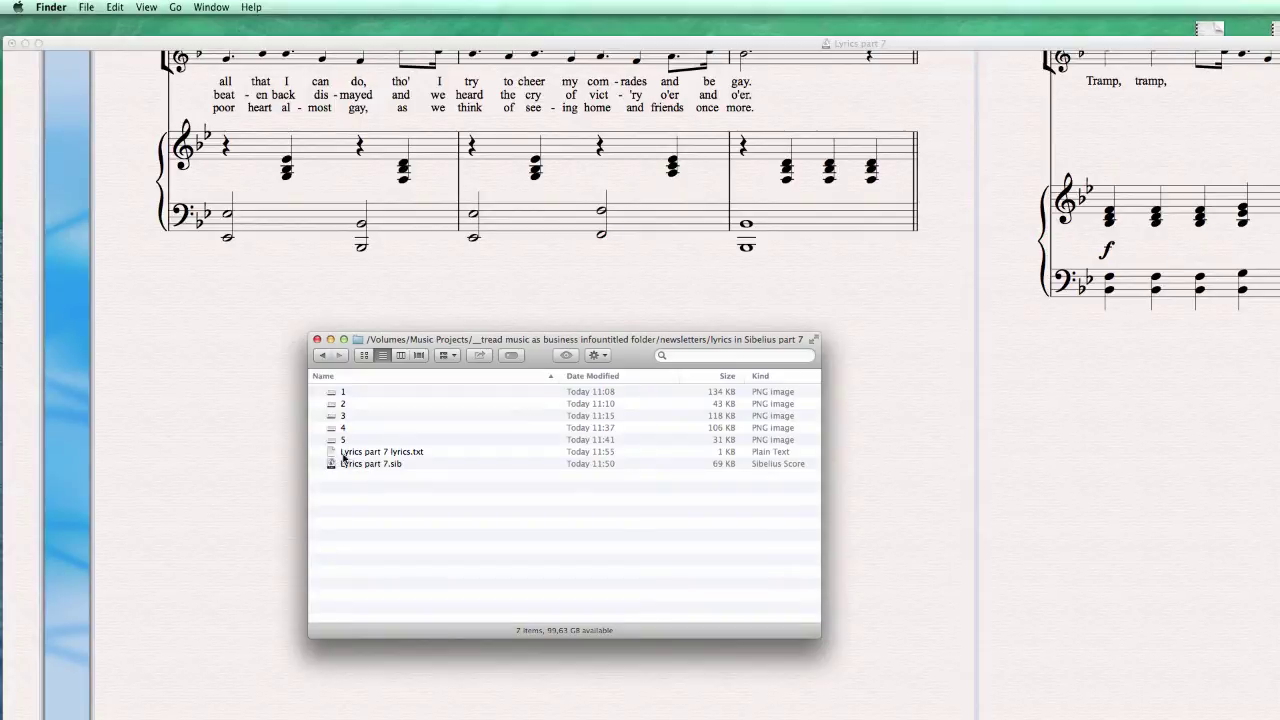
{"action": "left_click", "coordinate": [384, 455]}
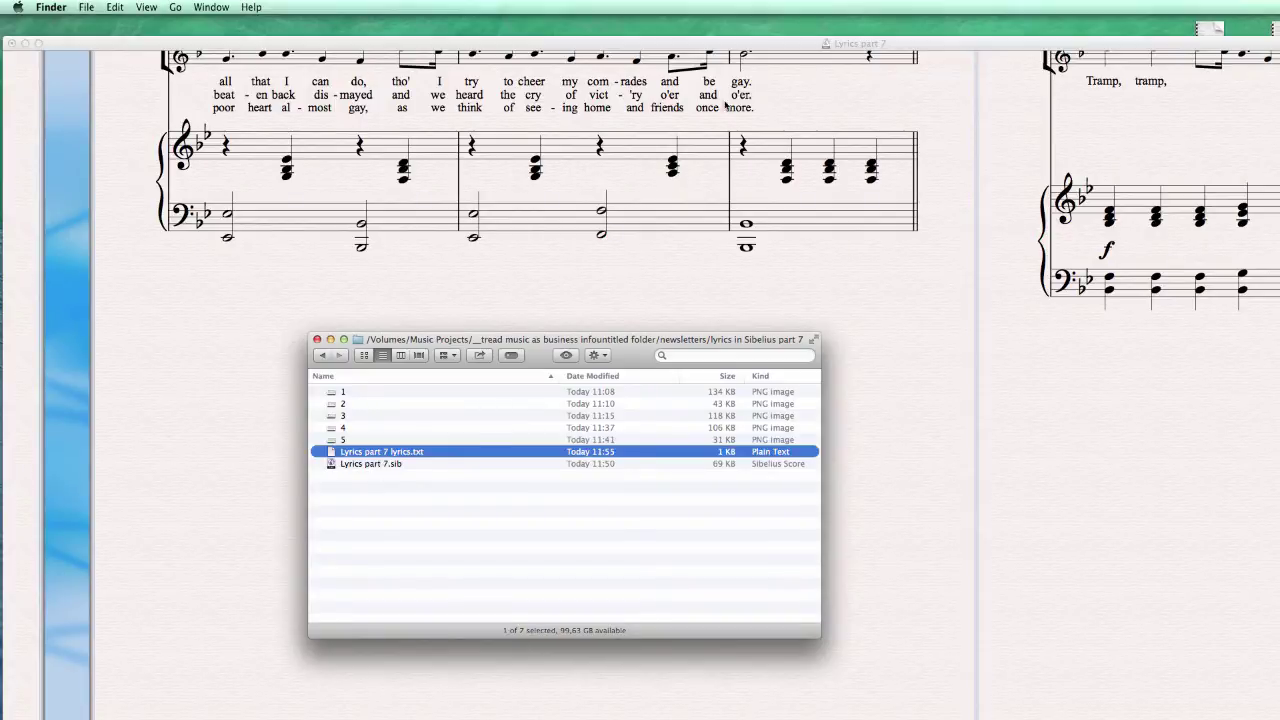
{"action": "left_click", "coordinate": [867, 43]}
Step: Open Lyrics part 7 lyrics.txt in TextEdit, closing the old Lyrics part 5 and Tramp song windows
{"action": "key", "text": "super+Tab"}
{"action": "key", "text": "super+o"}
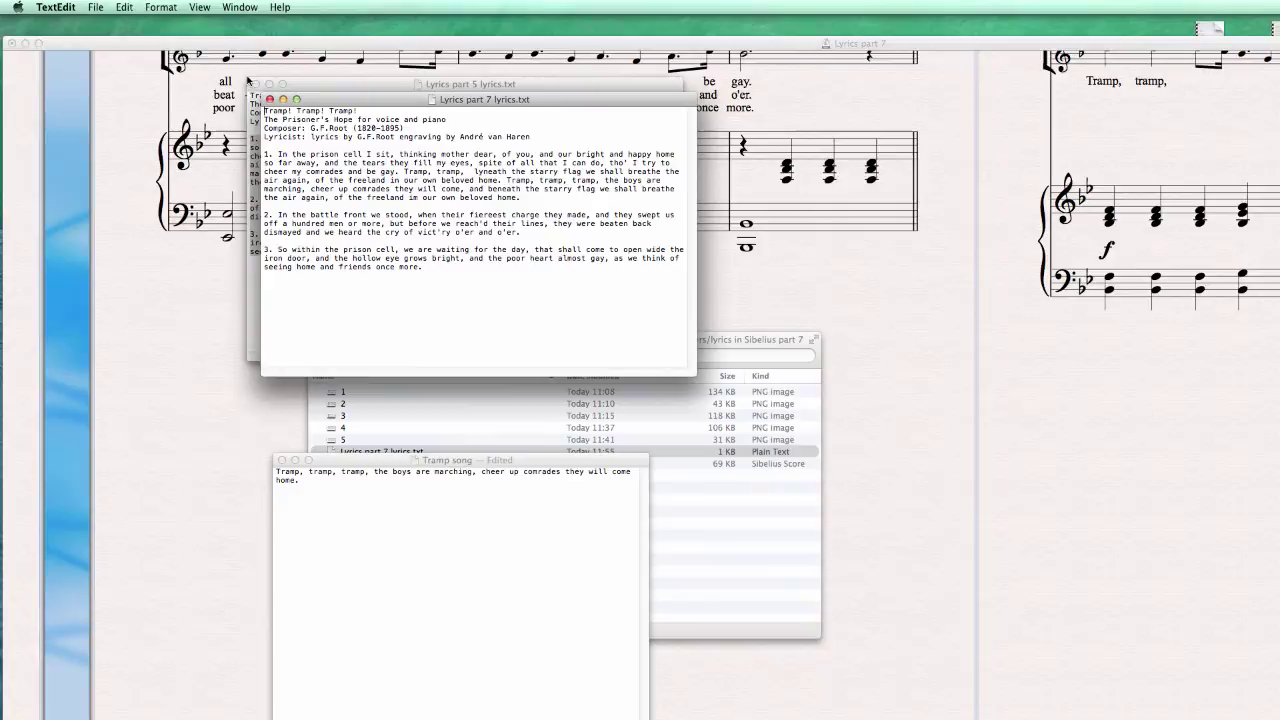
{"action": "left_click", "coordinate": [255, 84]}
{"action": "left_click_drag", "start_coordinate": [342, 106], "coordinate": [284, 339]}
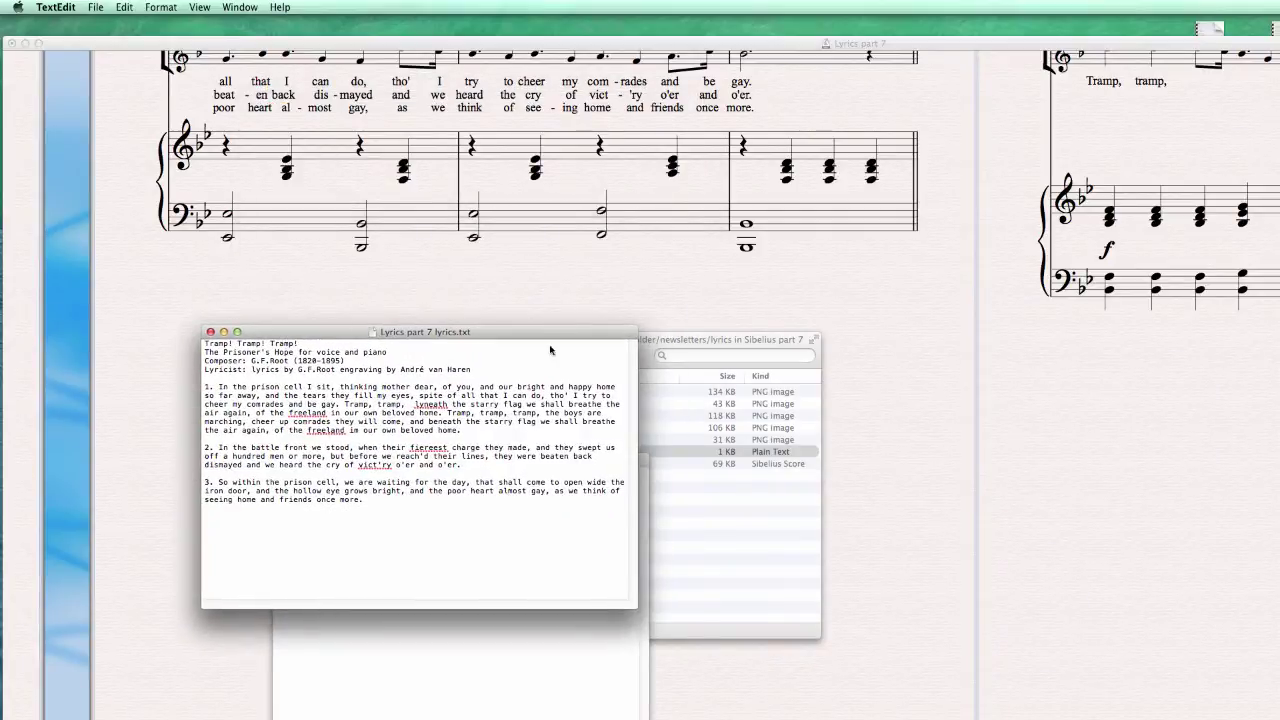
{"action": "left_click", "coordinate": [668, 342]}
{"action": "left_click", "coordinate": [329, 343]}
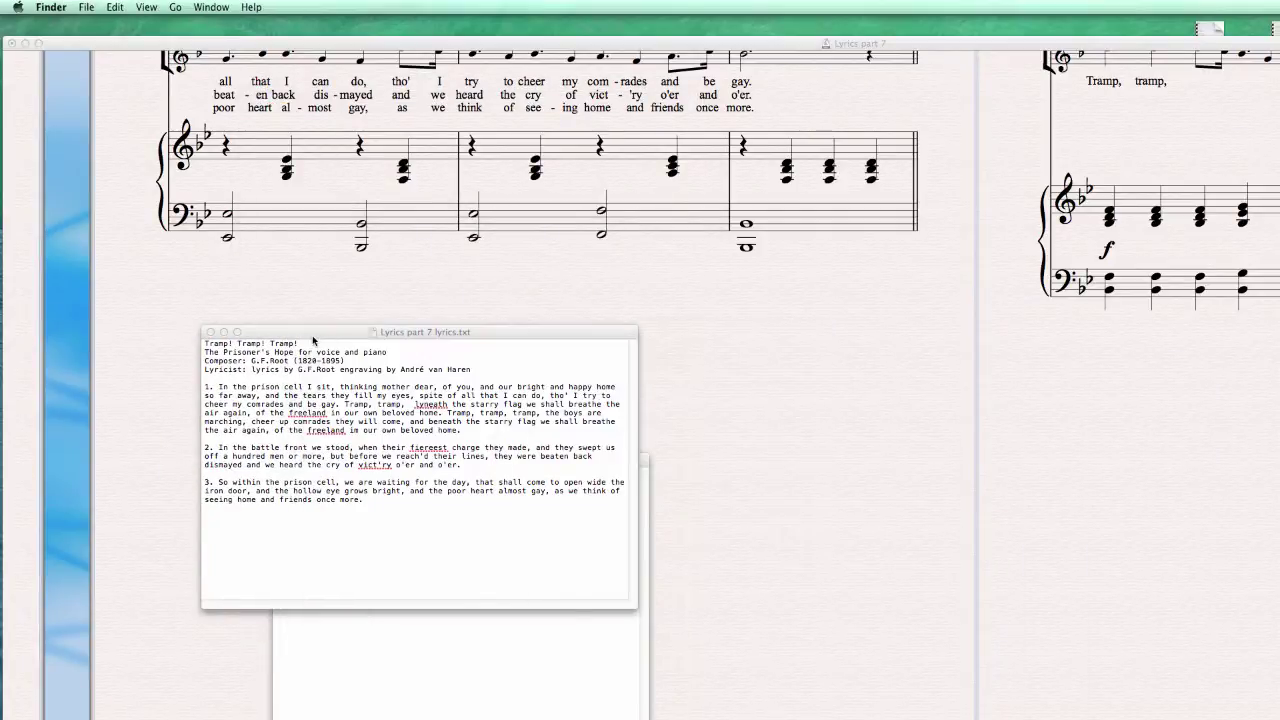
{"action": "left_click_drag", "start_coordinate": [315, 332], "coordinate": [420, 321]}
{"action": "left_click", "coordinate": [282, 461]}
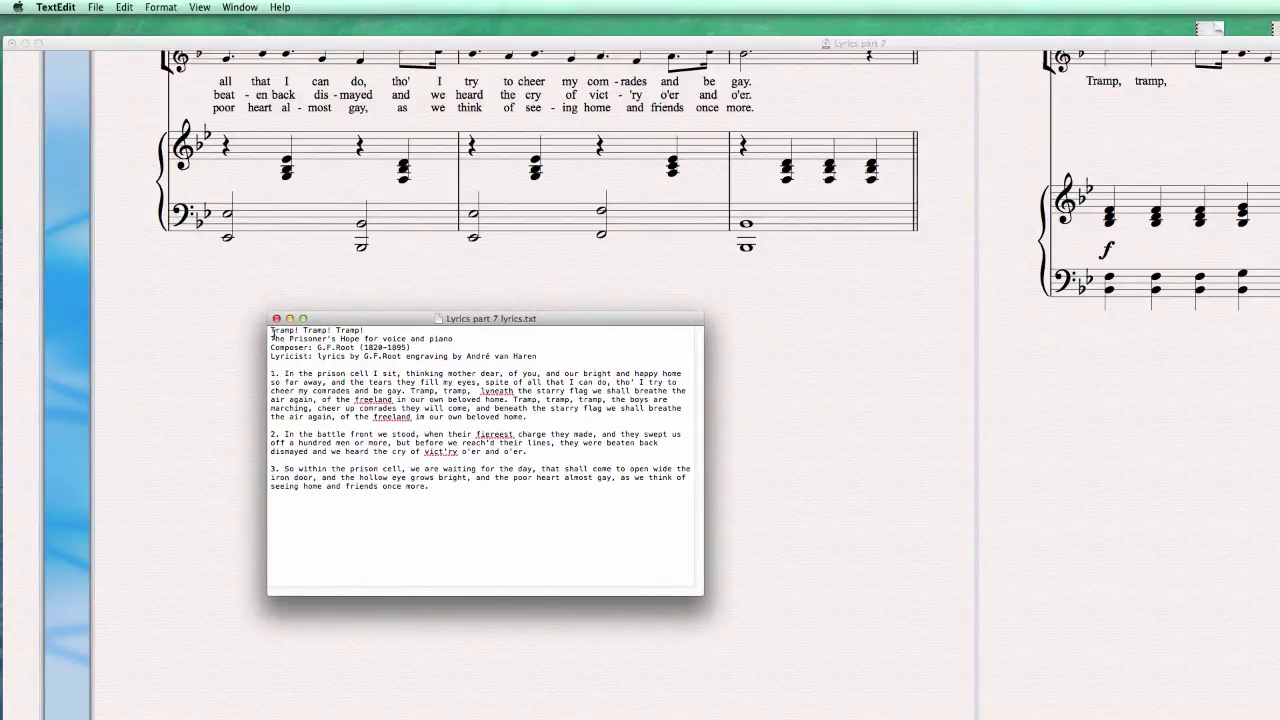
Step: Copy the three numbered verses and close the lyrics file
{"action": "left_click_drag", "start_coordinate": [272, 333], "coordinate": [479, 352]}
{"action": "left_click", "coordinate": [318, 347]}
{"action": "left_click_drag", "start_coordinate": [270, 371], "coordinate": [429, 486]}
{"action": "key", "text": "super+c"}
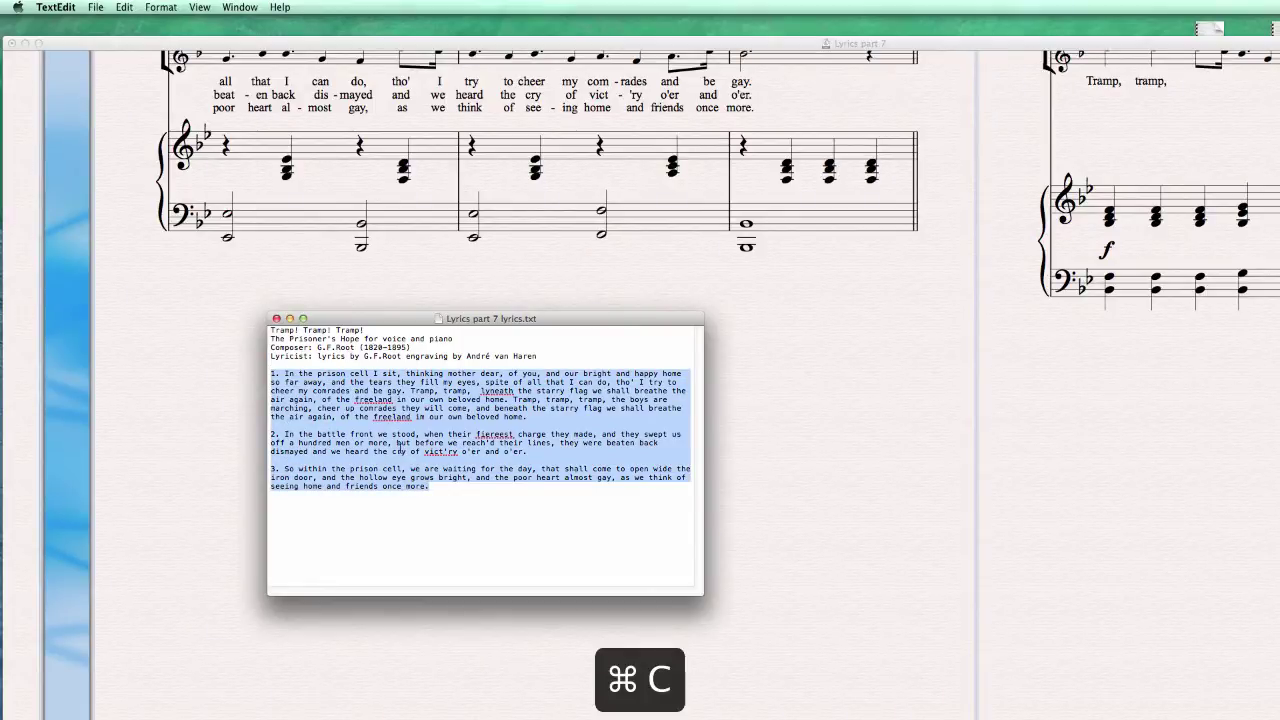
{"action": "left_click", "coordinate": [275, 319]}
Step: Paste the copied verses as Block lyrics text and move it below the final system
{"action": "left_click", "coordinate": [285, 325]}
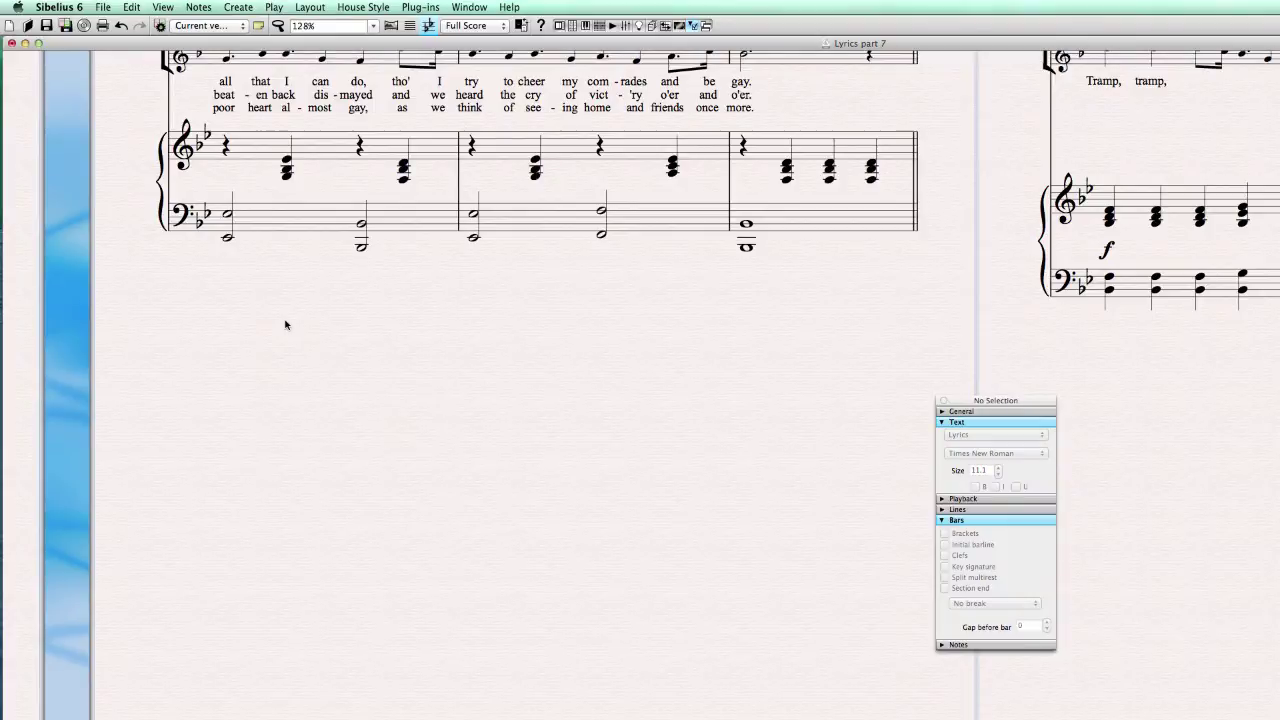
{"action": "right_click", "coordinate": [372, 298]}
{"action": "mouse_move", "coordinate": [417, 455]}
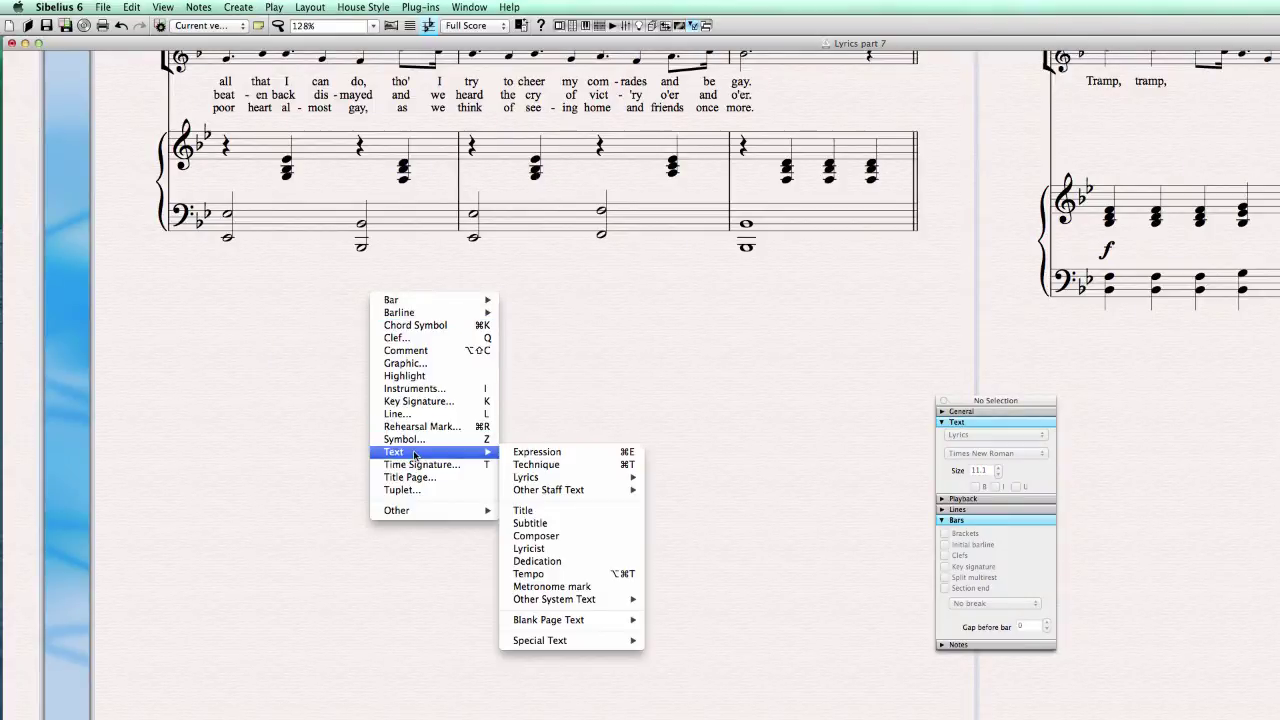
{"action": "mouse_move", "coordinate": [562, 599]}
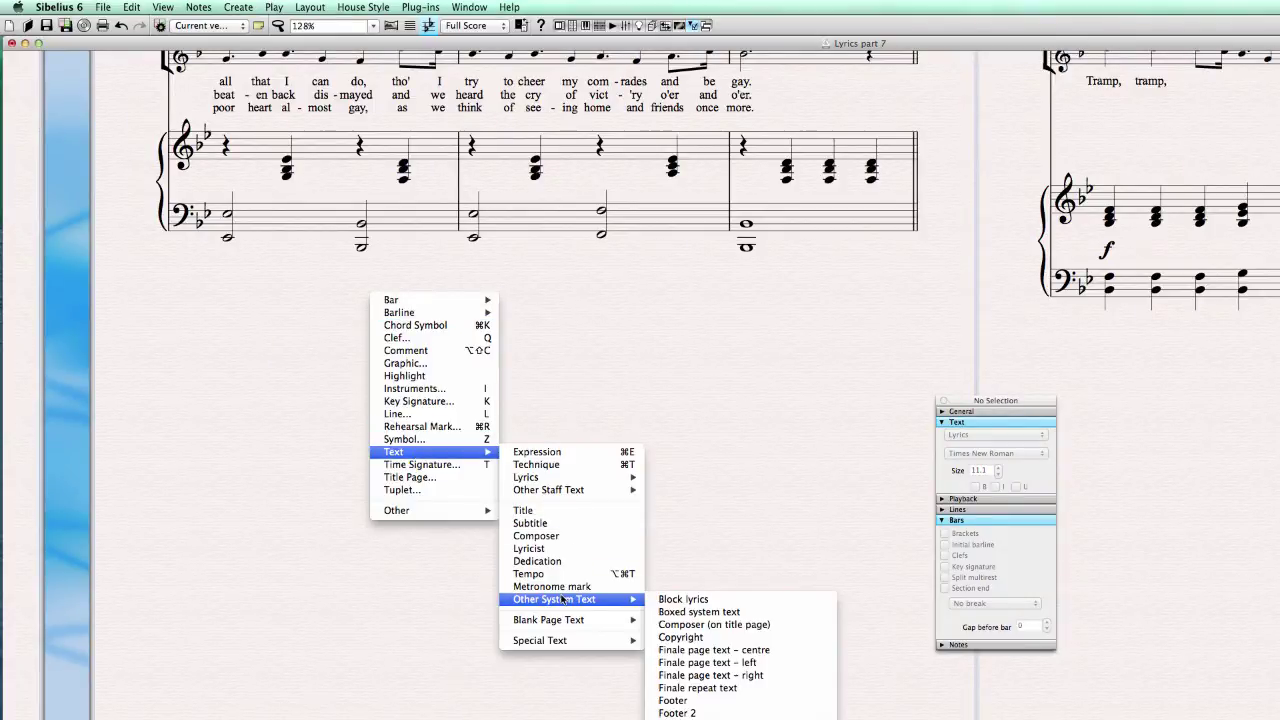
{"action": "left_click", "coordinate": [684, 600]}
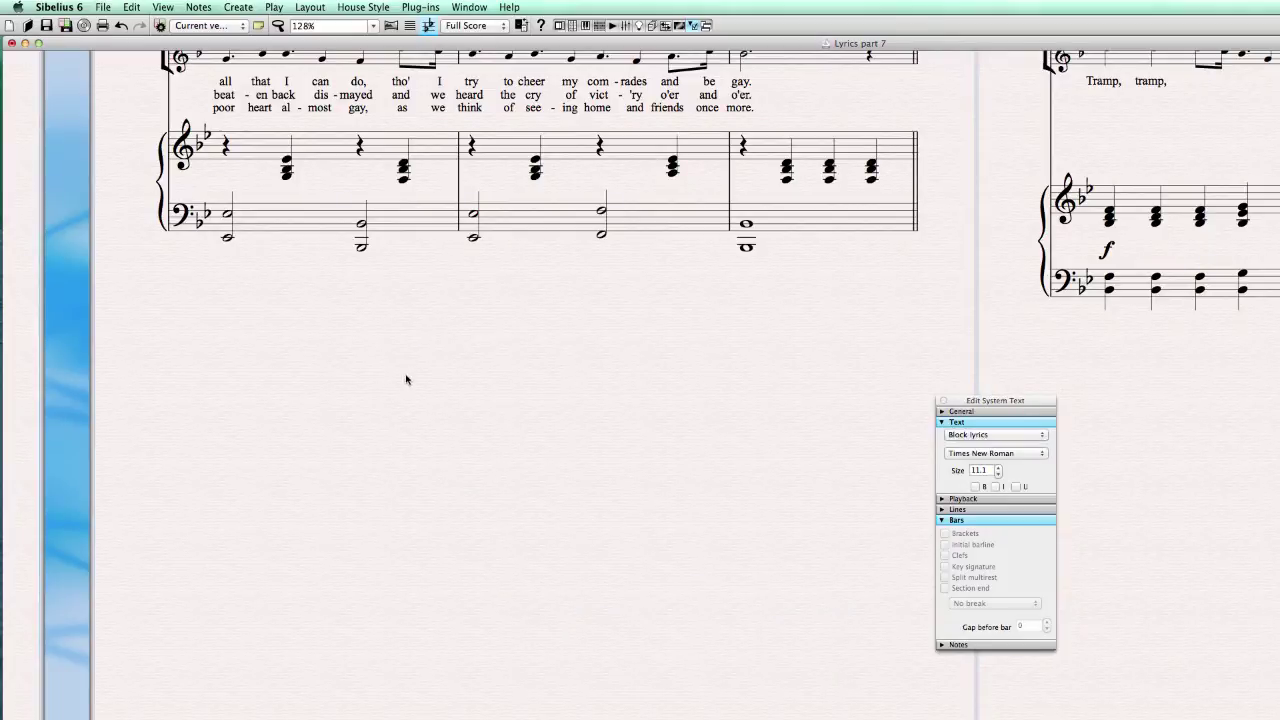
{"action": "key", "text": "super+v"}
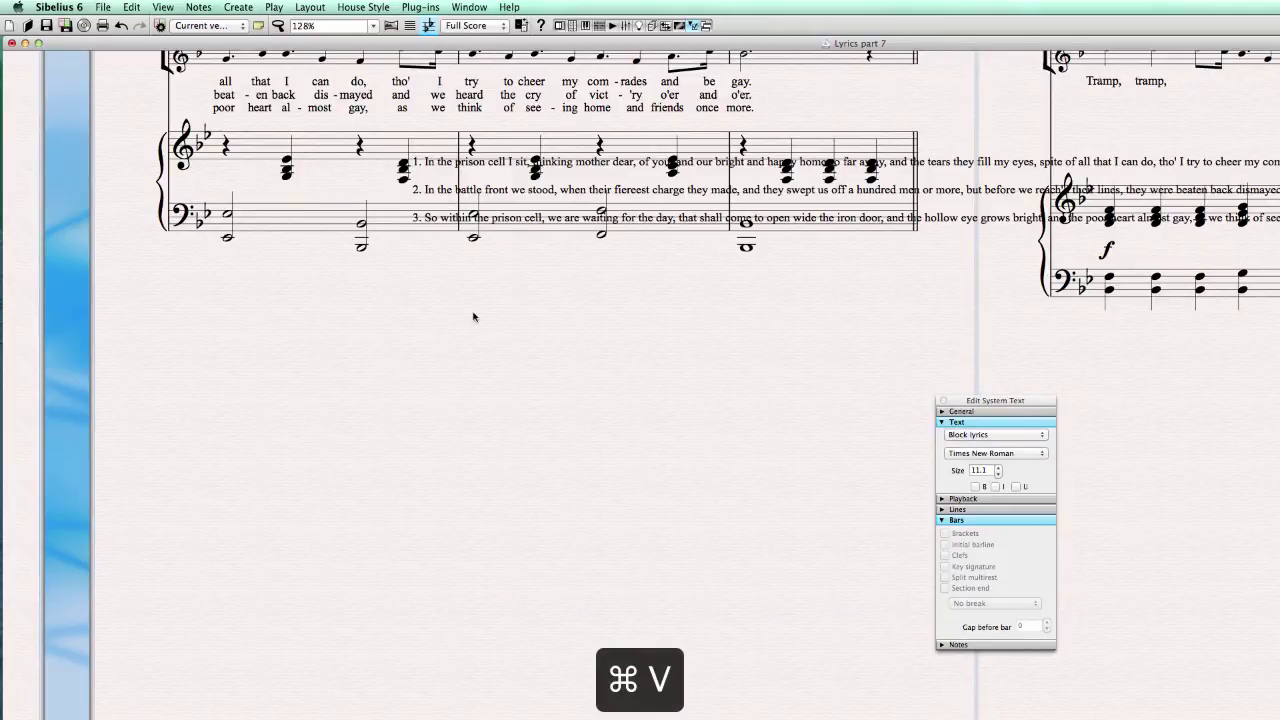
{"action": "left_click_drag", "start_coordinate": [502, 172], "coordinate": [980, 303]}
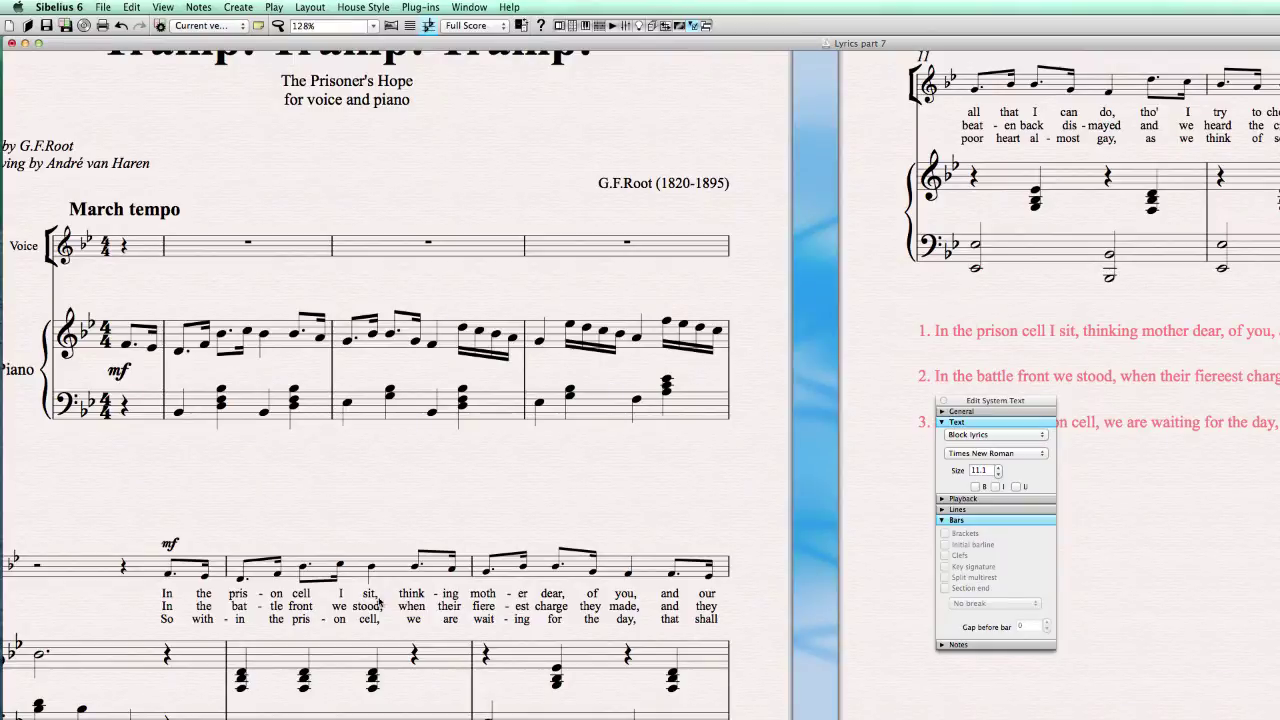
{"action": "scroll", "coordinate": [517, 507], "scroll_direction": "right", "scroll_amount": 10}
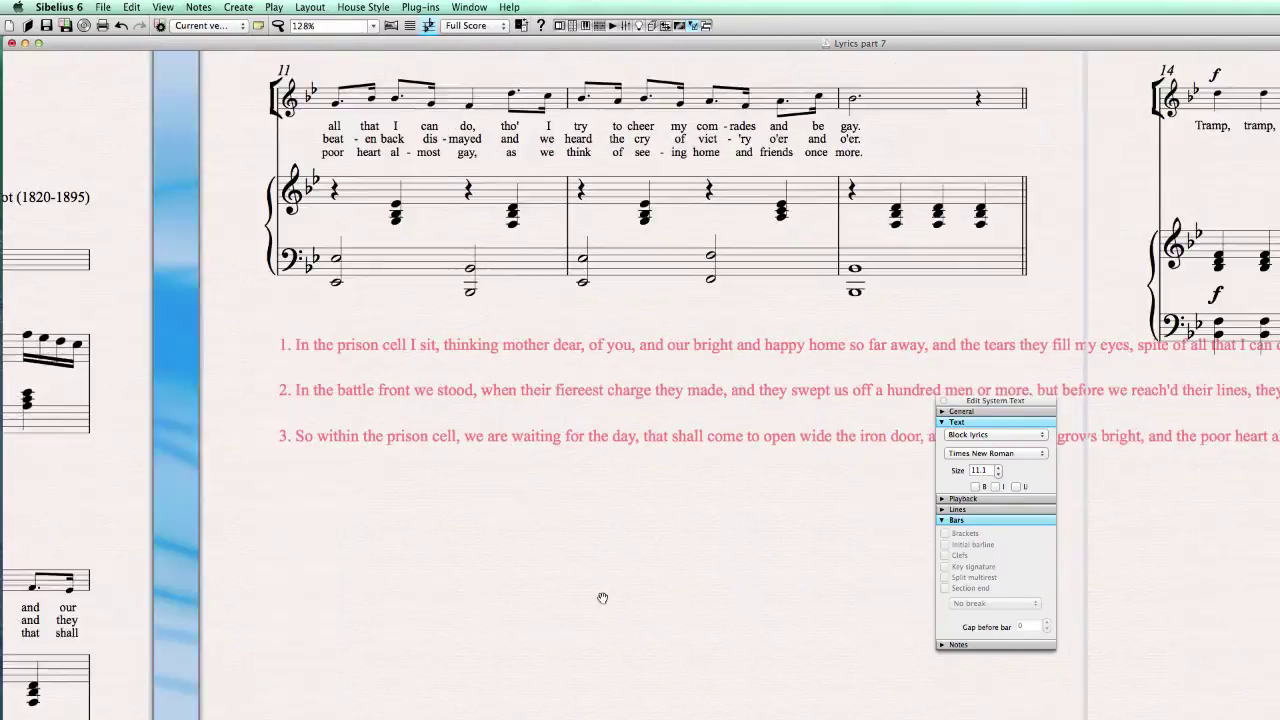
{"action": "scroll", "coordinate": [603, 598], "scroll_direction": "right", "scroll_amount": 5}
{"action": "scroll", "coordinate": [603, 598], "scroll_direction": "down", "scroll_amount": 3}
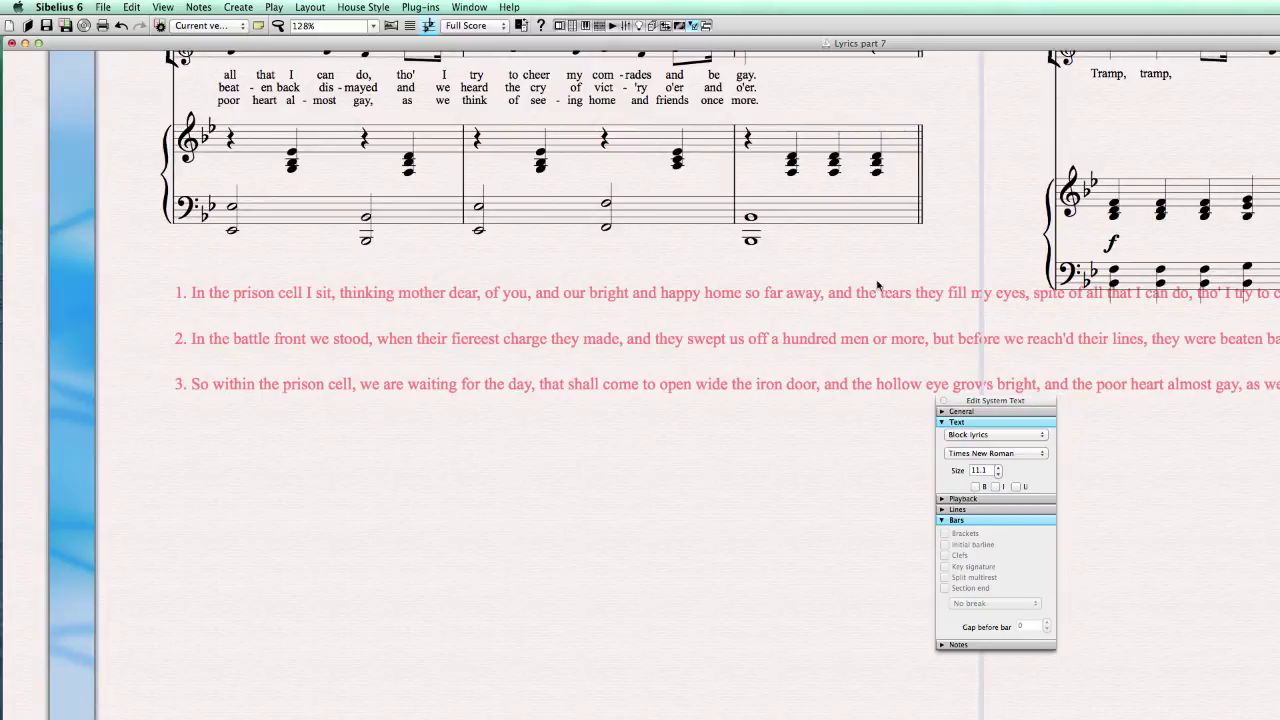
Step: Break verse 1 of the block lyrics into lines after spite, be gay., again, and marching,
{"action": "key", "text": "Escape"}
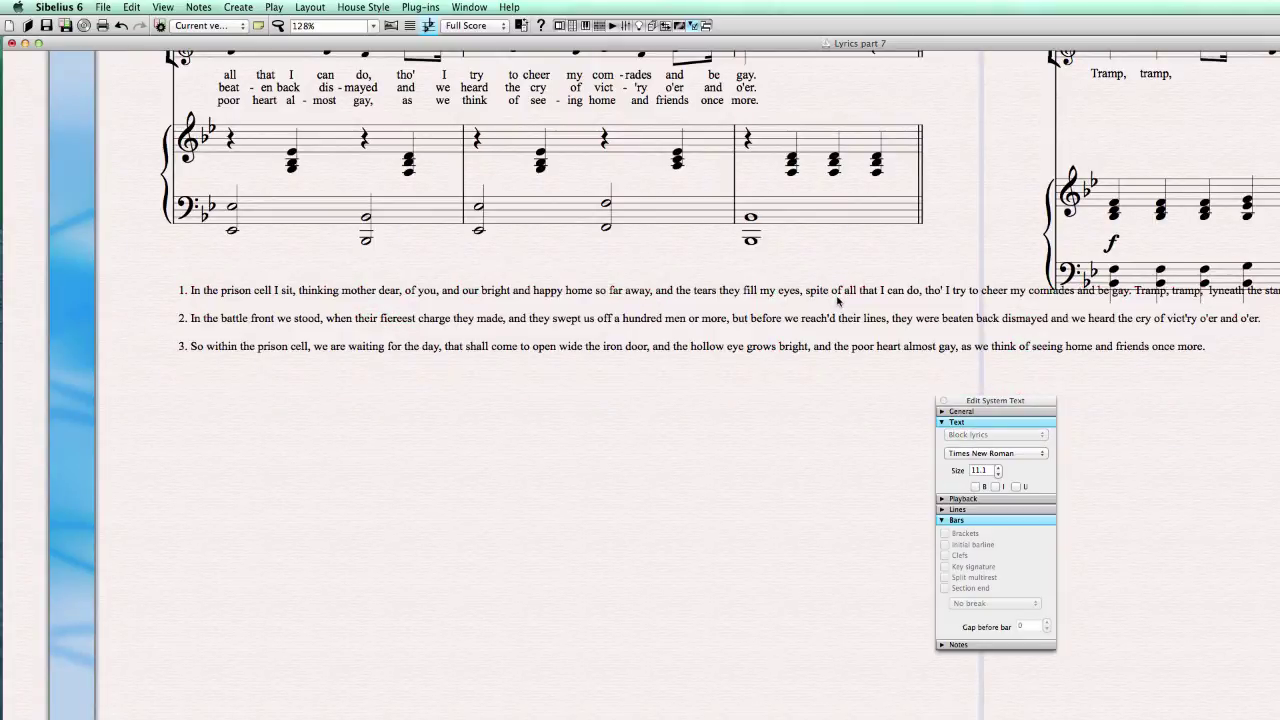
{"action": "key", "text": "Return"}
{"action": "key", "text": "Delete"}
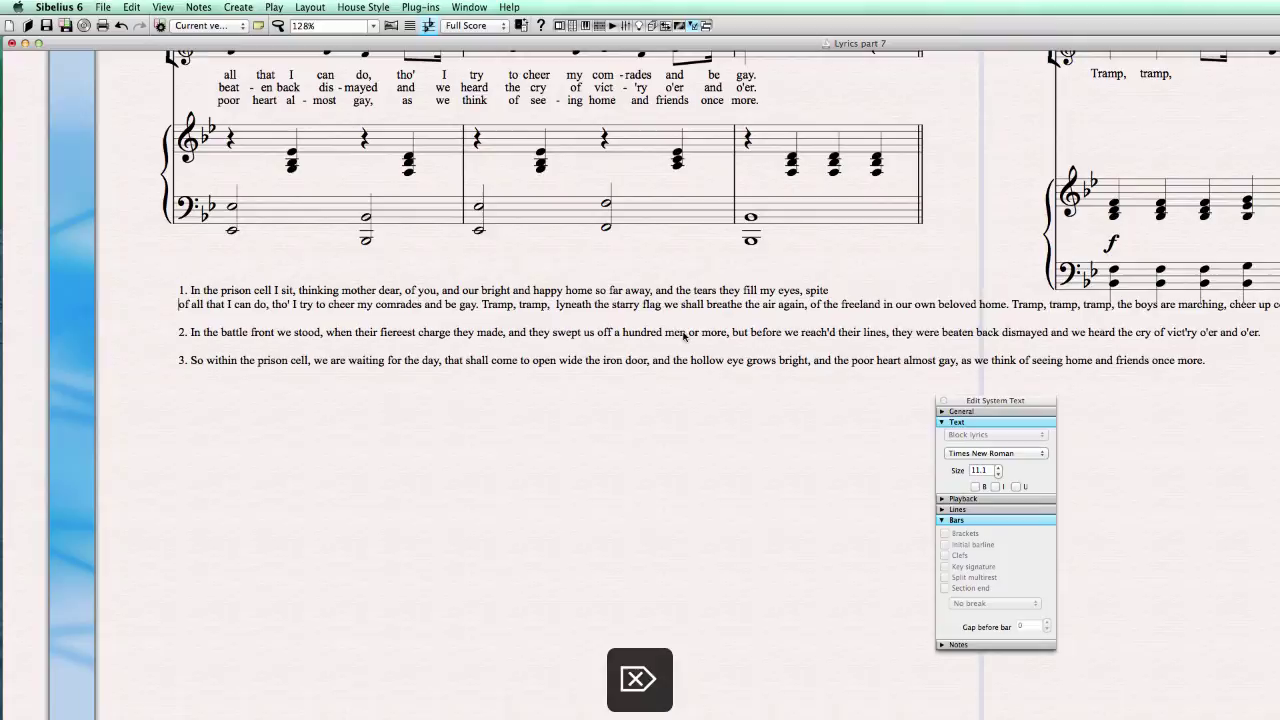
{"action": "left_click", "coordinate": [481, 304]}
{"action": "key", "text": "Return"}
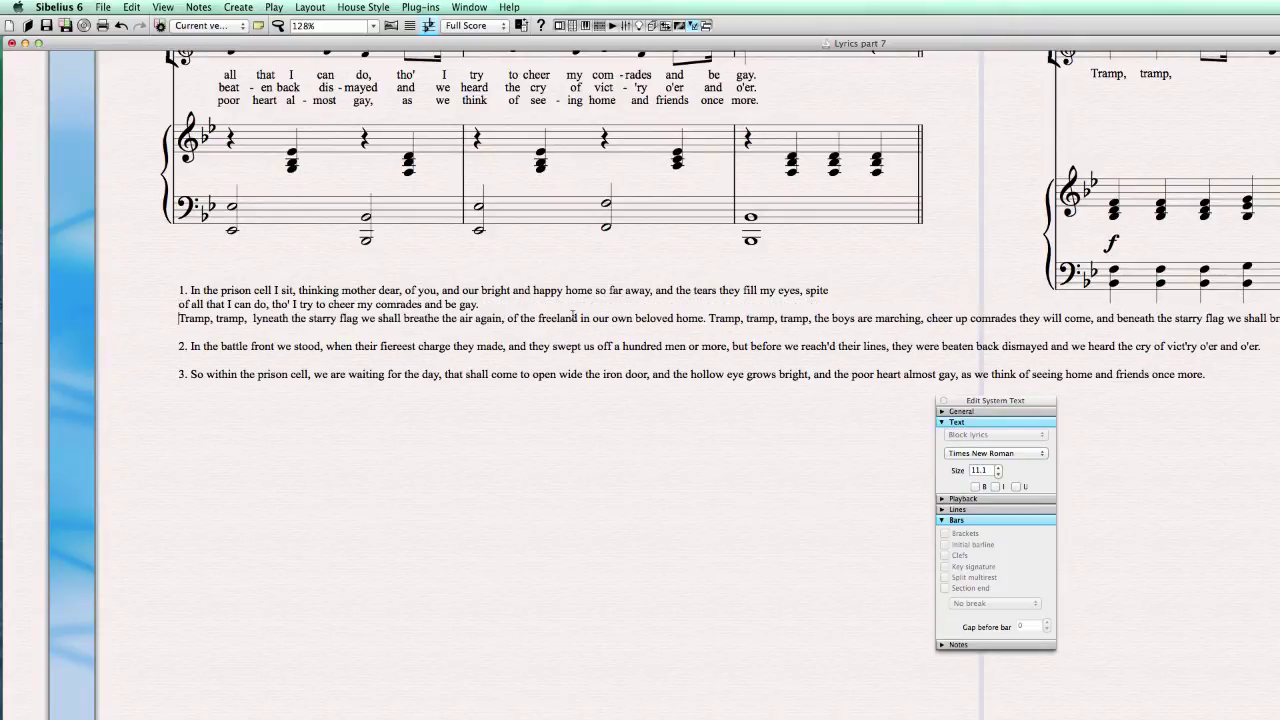
{"action": "left_click", "coordinate": [508, 318]}
{"action": "key", "text": "Return"}
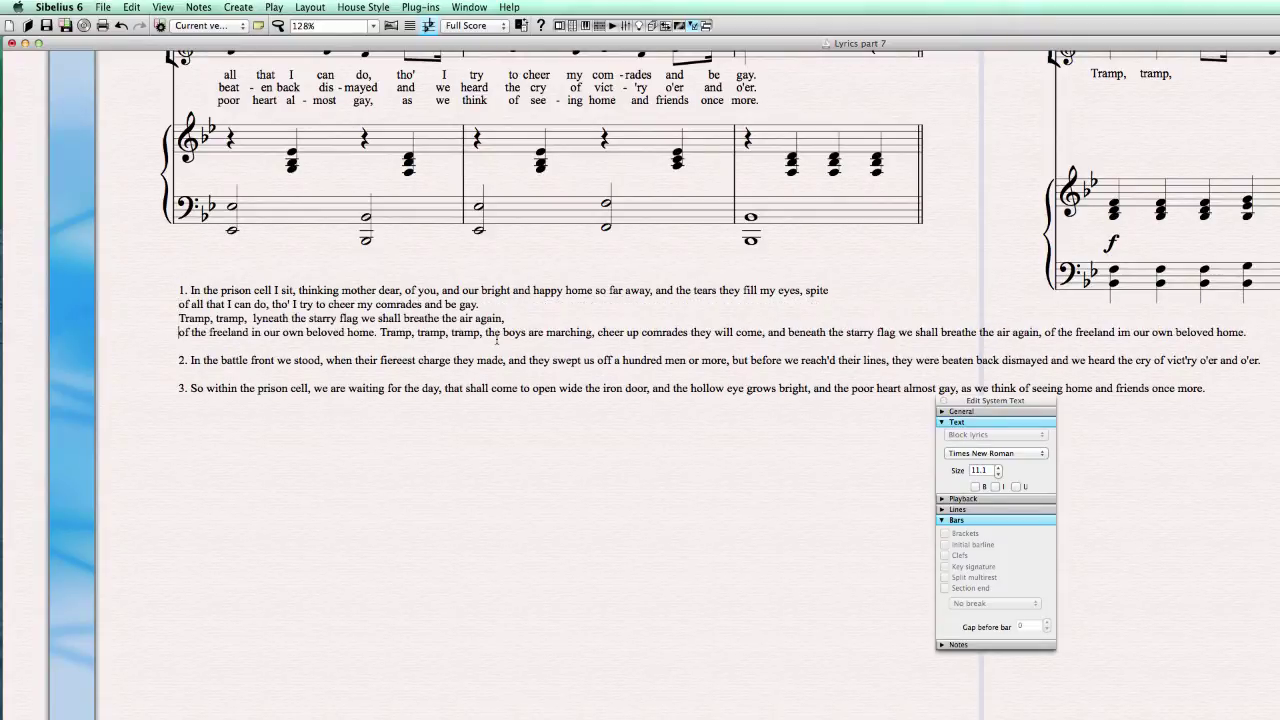
{"action": "left_click", "coordinate": [380, 332]}
{"action": "key", "text": "Return"}
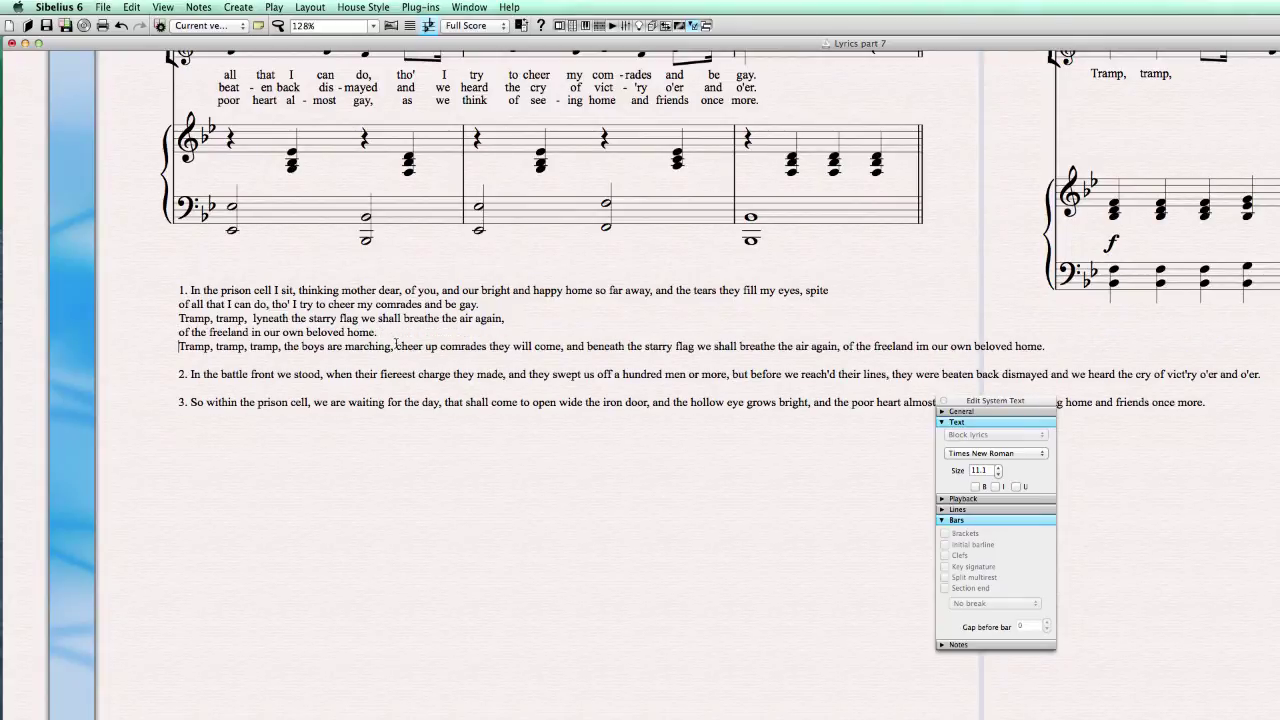
{"action": "left_click", "coordinate": [396, 346]}
{"action": "key", "text": "Return"}
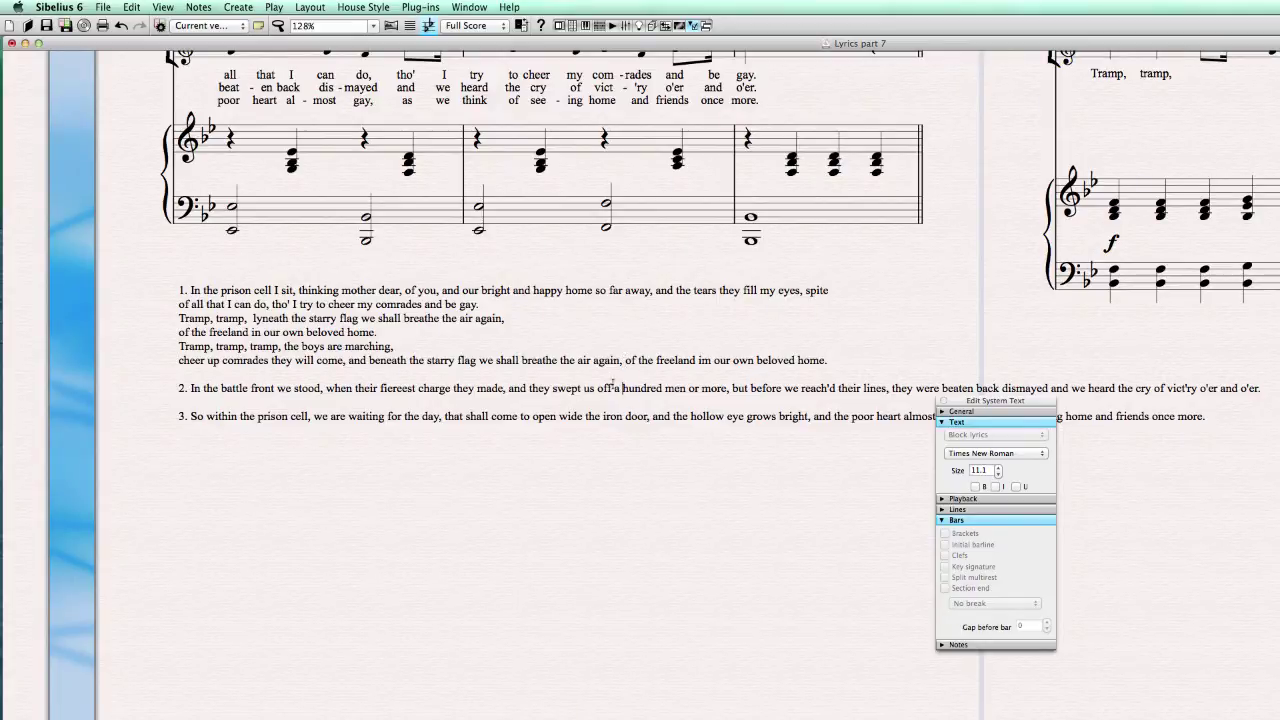
Step: Break verse 2 before hundred and verse 3 before that, then deselect the block
{"action": "key", "text": "Return"}
{"action": "key", "text": "Escape"}
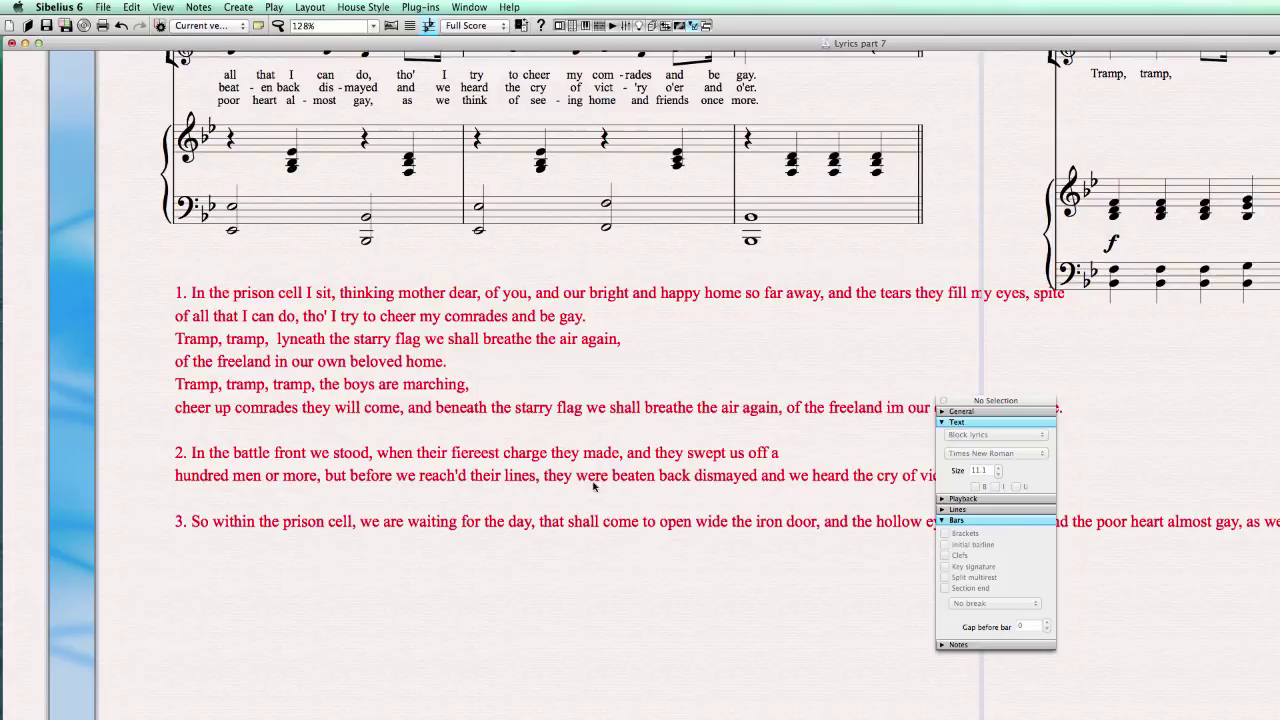
{"action": "key", "text": "Return"}
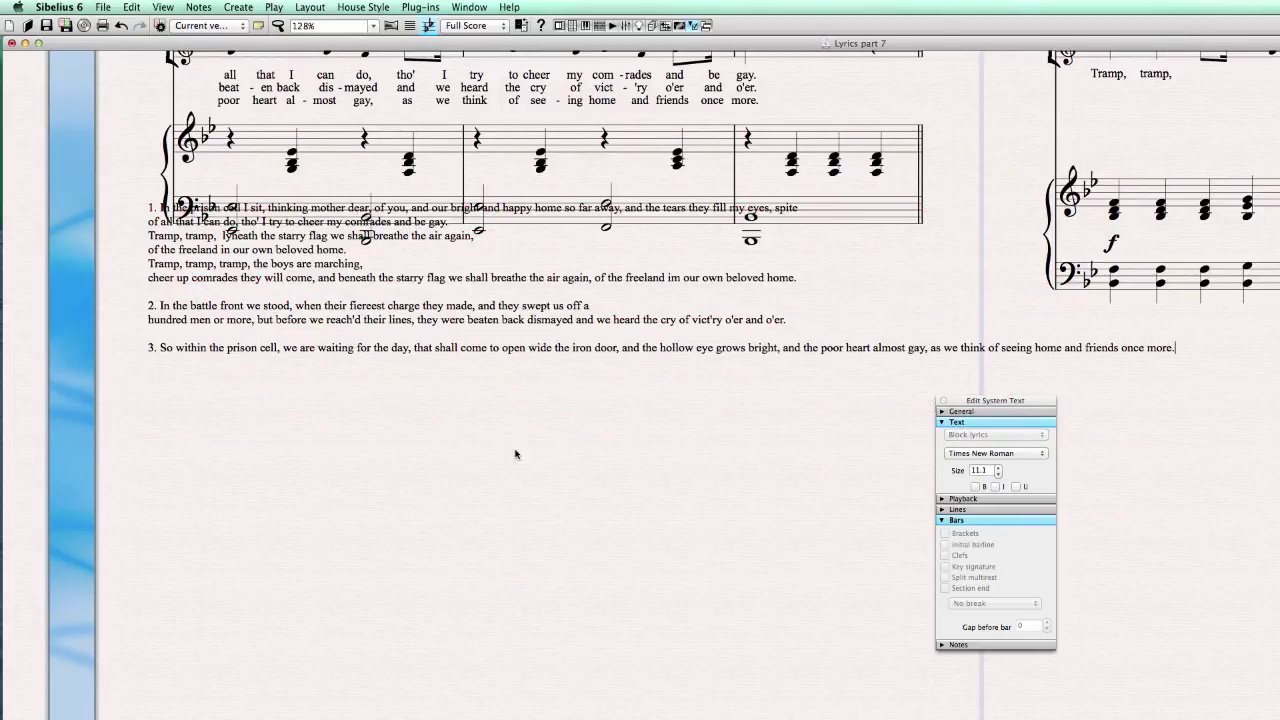
{"action": "left_click", "coordinate": [414, 349]}
{"action": "key", "text": "Return"}
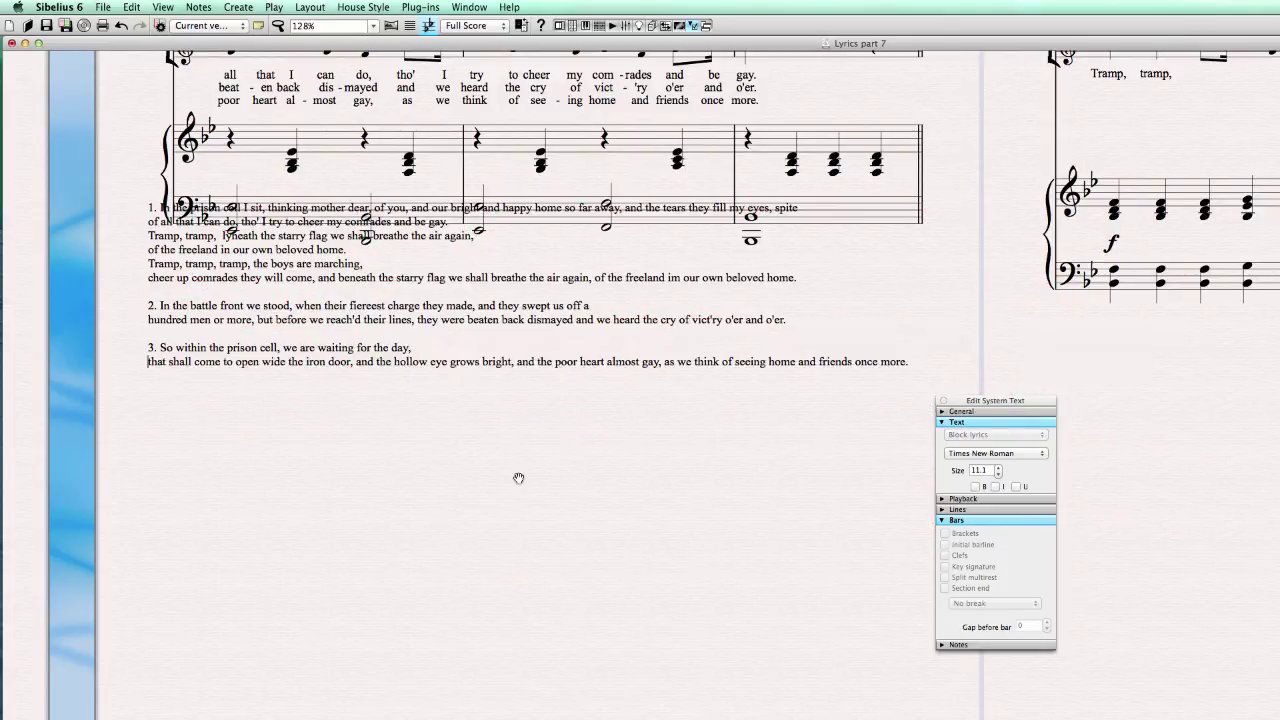
{"action": "key", "text": "Escape"}
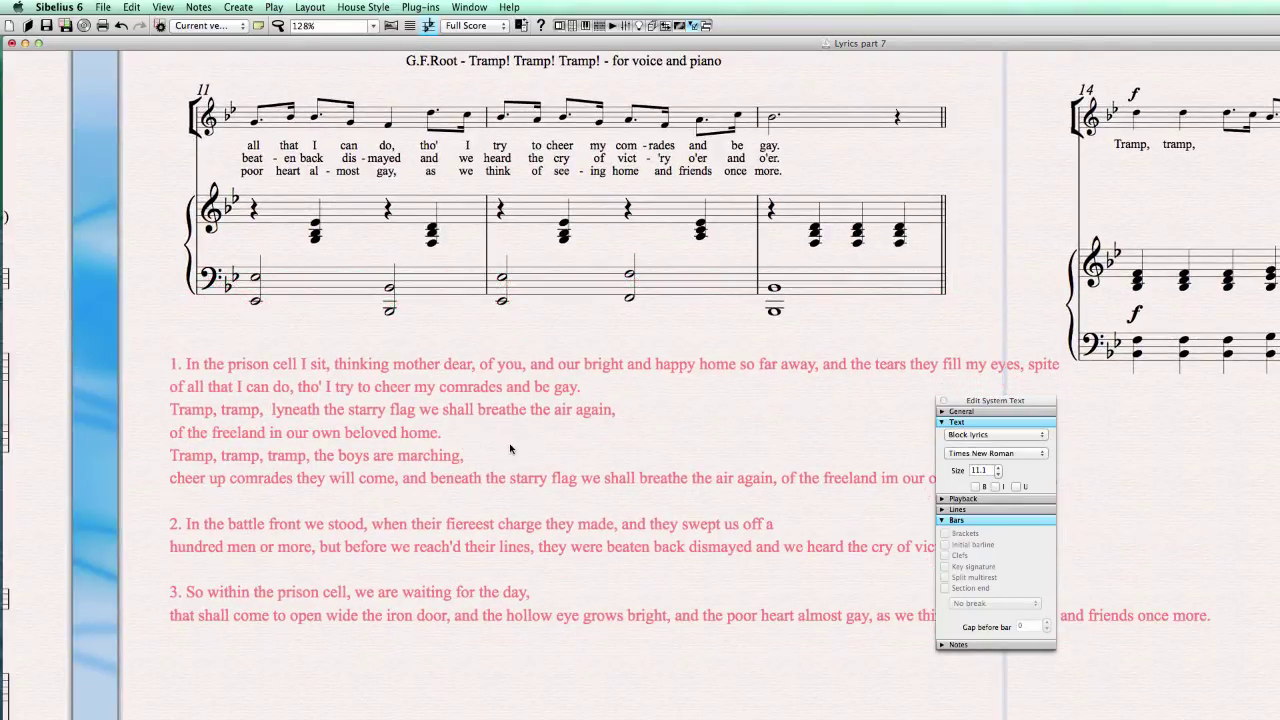
{"action": "key", "text": "Escape"}
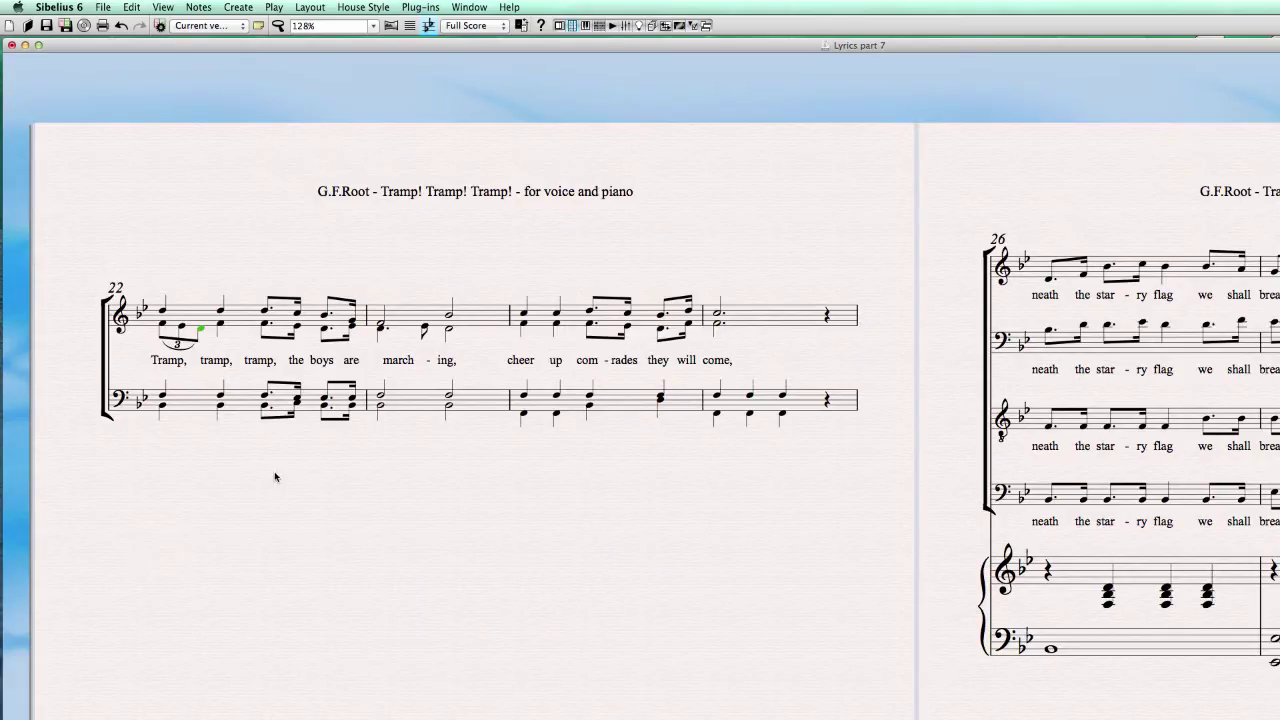
Step: Select bar 22 and the lyric come, to inspect the Tramp, tramp, tramp chorus, then clear the selection
{"action": "key", "text": "Escape"}
{"action": "left_click", "coordinate": [174, 317]}
{"action": "left_click", "coordinate": [174, 406]}
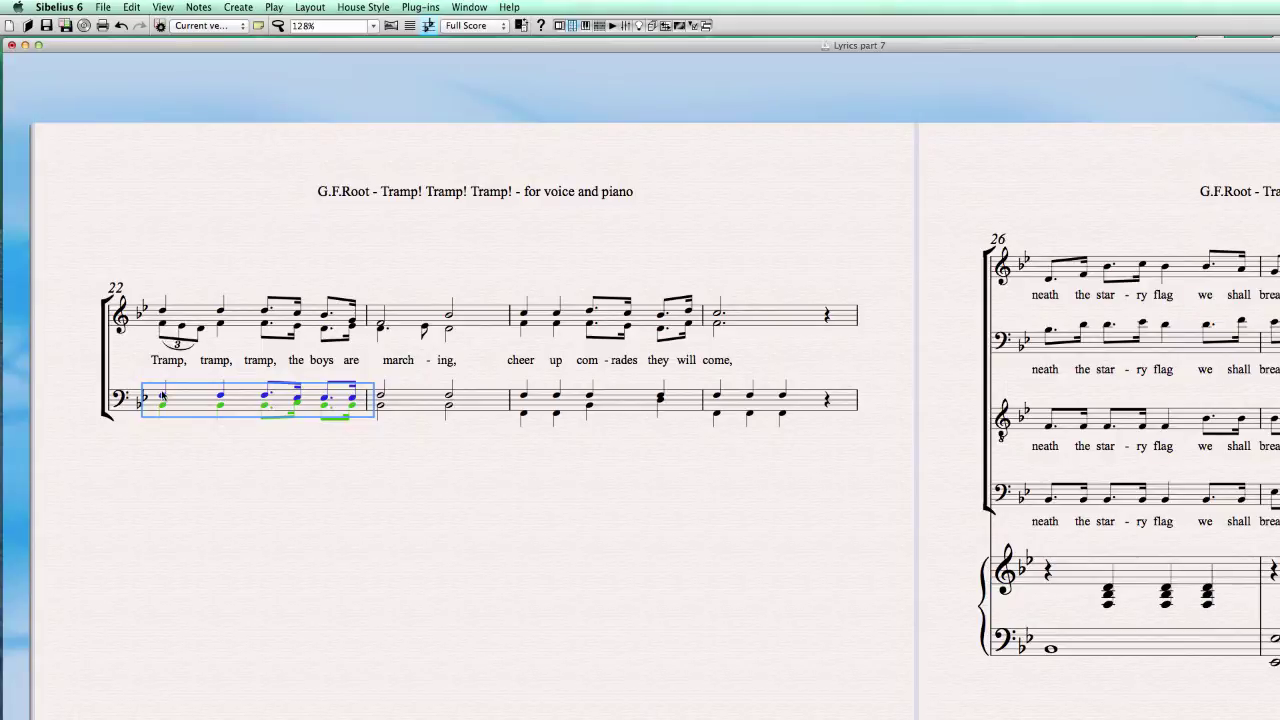
{"action": "left_click", "coordinate": [175, 443]}
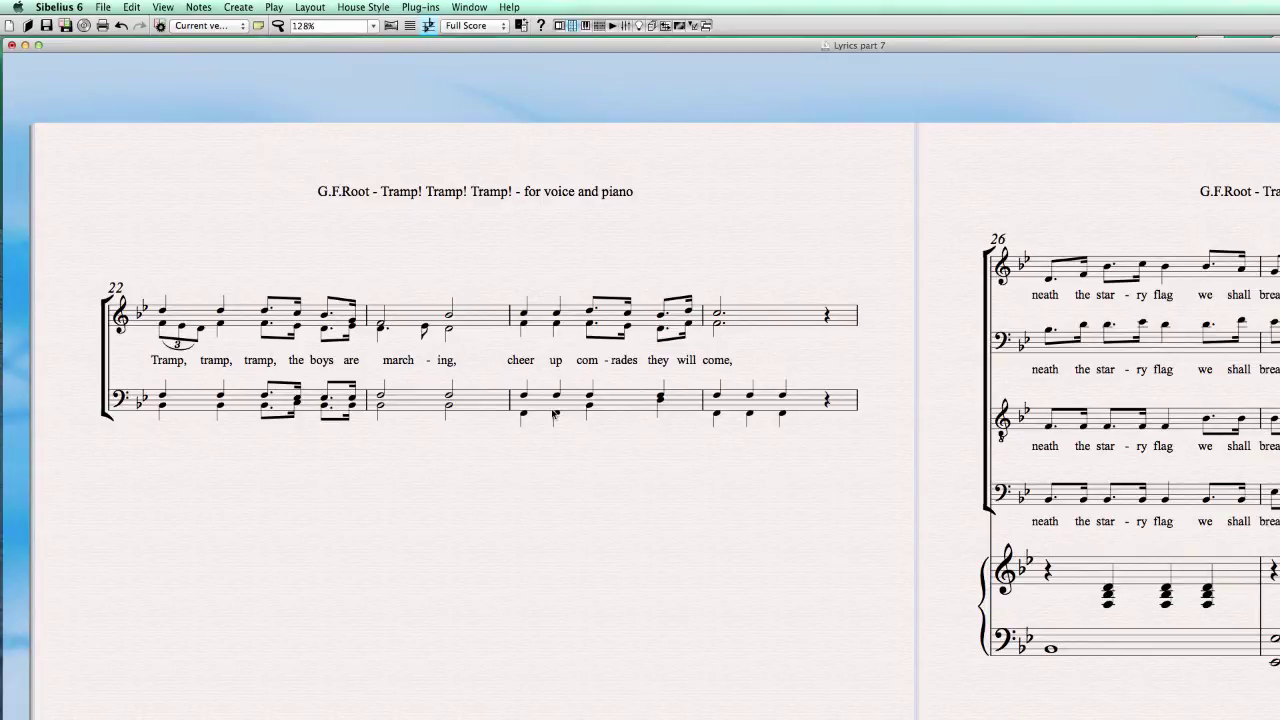
{"action": "left_click", "coordinate": [728, 360]}
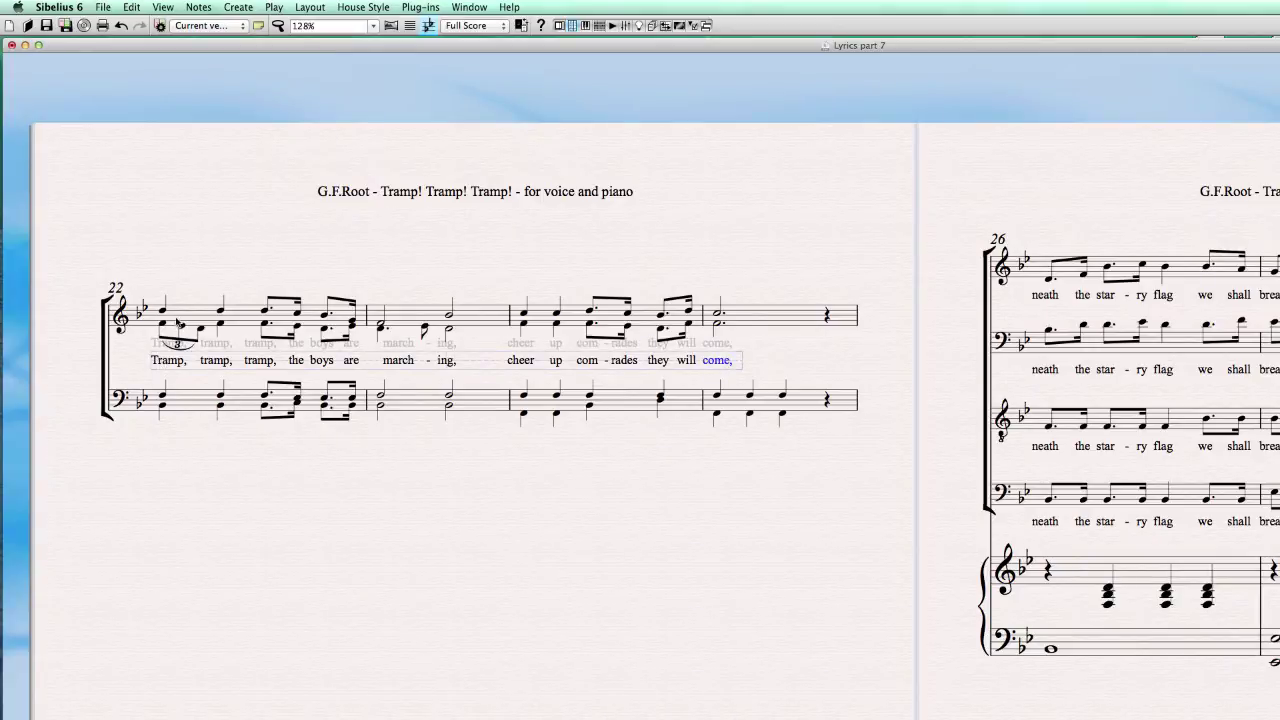
{"action": "left_click", "coordinate": [177, 322]}
{"action": "key", "text": "Escape"}
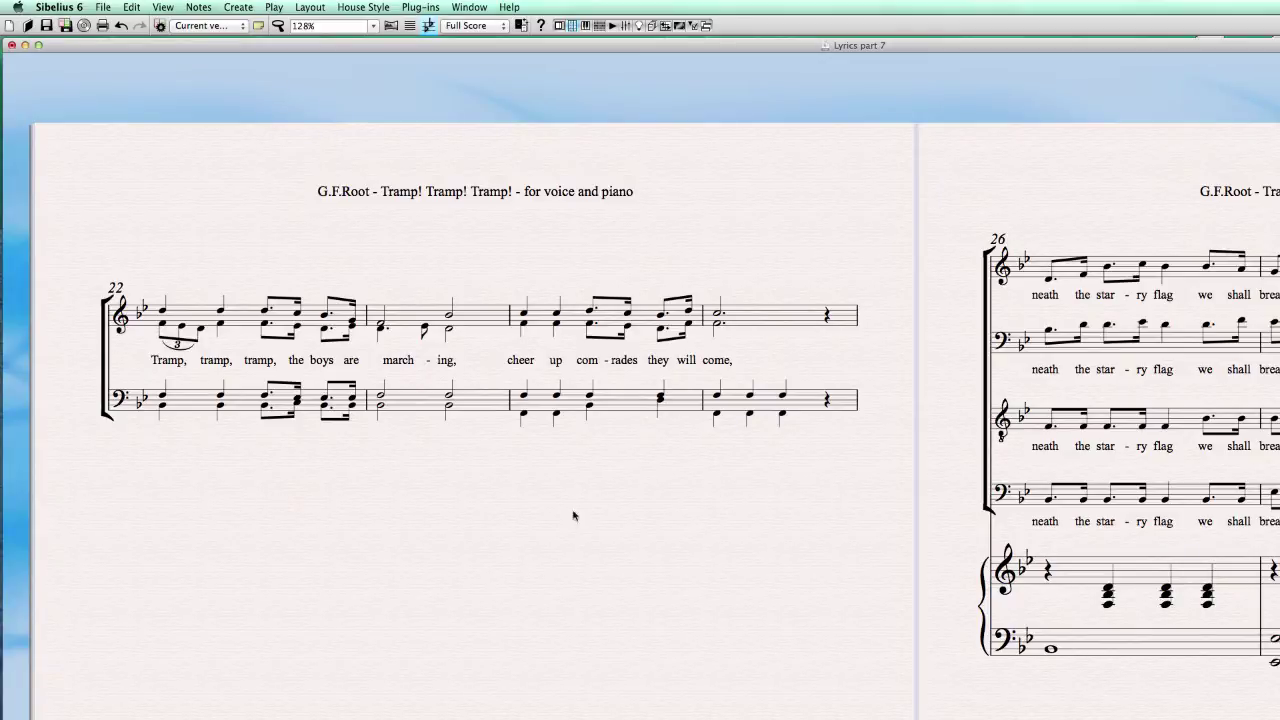
{"action": "left_click_drag", "start_coordinate": [770, 500], "coordinate": [875, 477]}
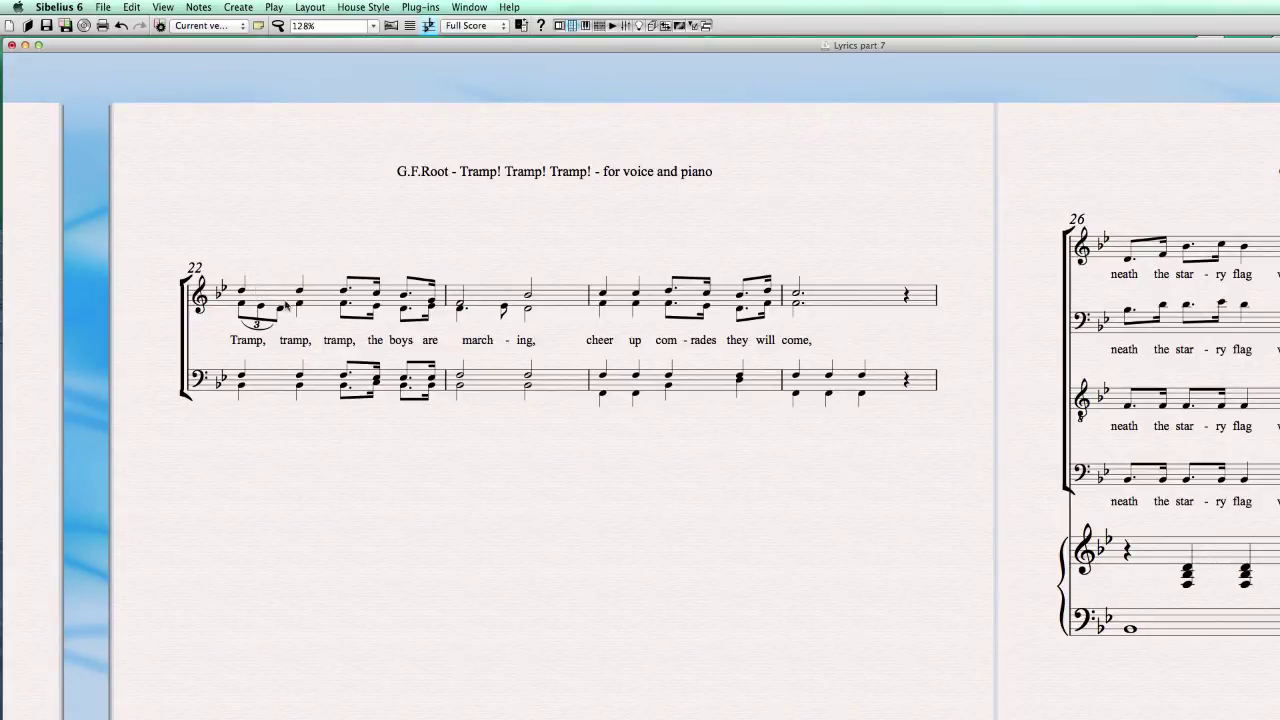
Step: Check bar 22's first notes and nudge the lyric Tramp, slightly left
{"action": "left_click", "coordinate": [241, 305]}
{"action": "left_click", "coordinate": [245, 341]}
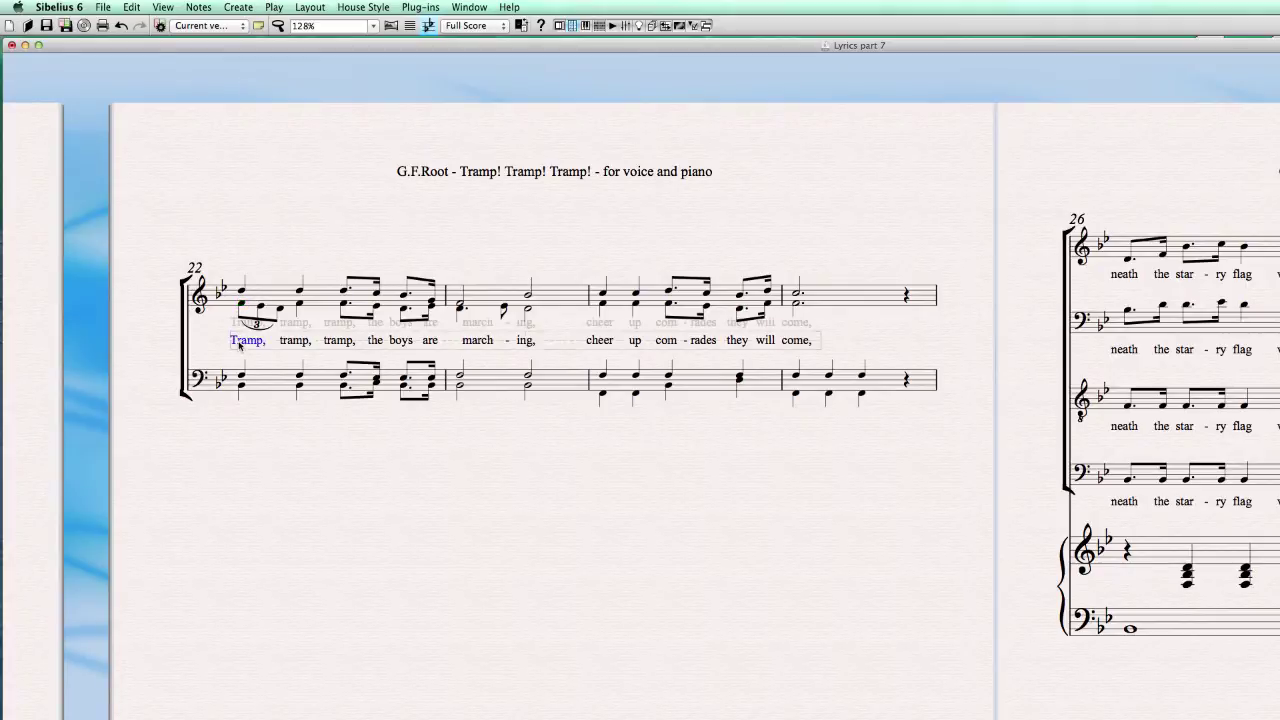
{"action": "left_click", "coordinate": [242, 291]}
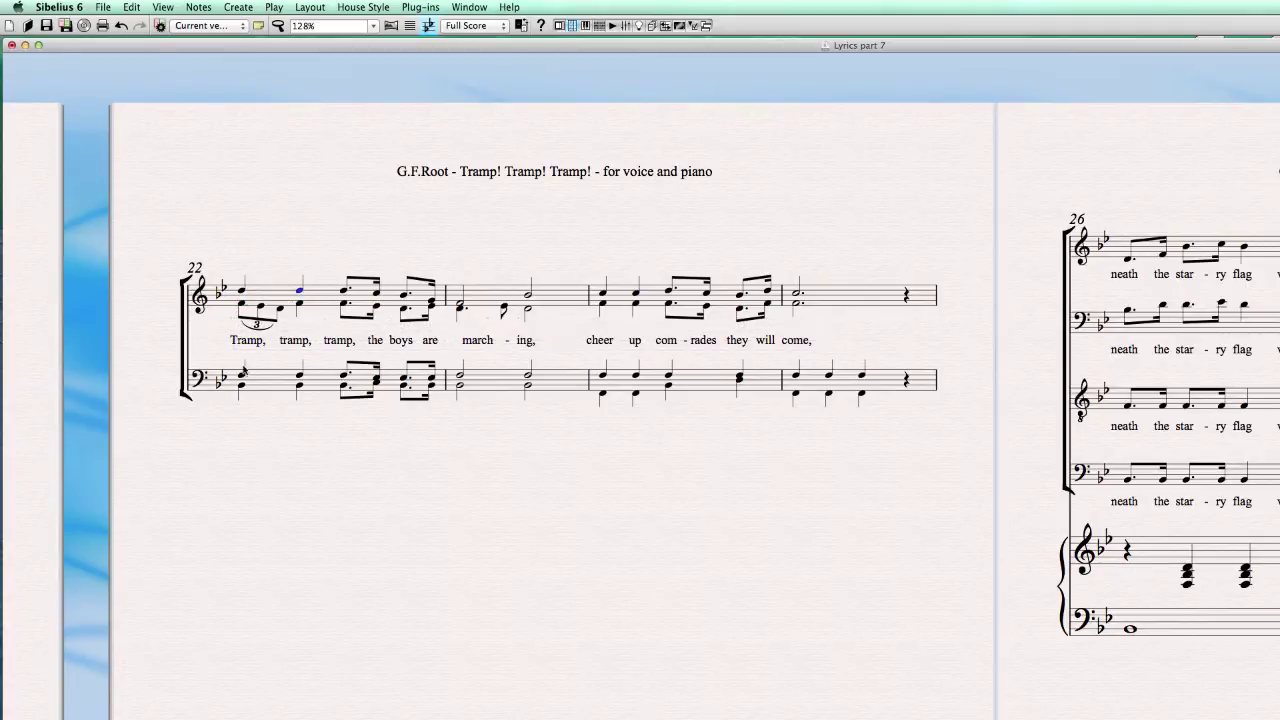
{"action": "left_click", "coordinate": [242, 375]}
{"action": "left_click", "coordinate": [250, 341]}
{"action": "left_click", "coordinate": [267, 445]}
{"action": "left_click", "coordinate": [251, 442]}
{"action": "left_click", "coordinate": [252, 342]}
{"action": "left_click_drag", "start_coordinate": [248, 344], "coordinate": [241, 345]}
{"action": "left_click", "coordinate": [290, 445]}
Step: Shift the lyric march slightly right against bar 23's first notes
{"action": "left_click", "coordinate": [459, 304]}
{"action": "left_click", "coordinate": [477, 341]}
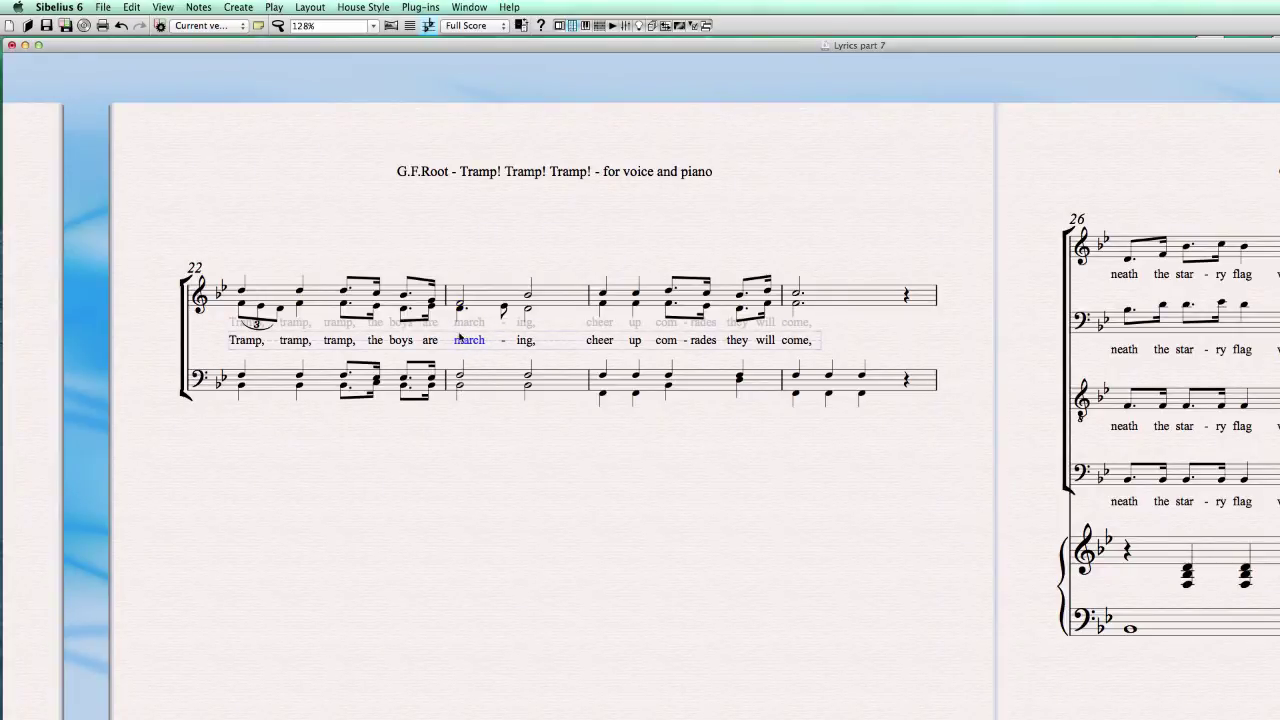
{"action": "left_click_drag", "start_coordinate": [465, 341], "coordinate": [477, 343]}
{"action": "left_click", "coordinate": [461, 309]}
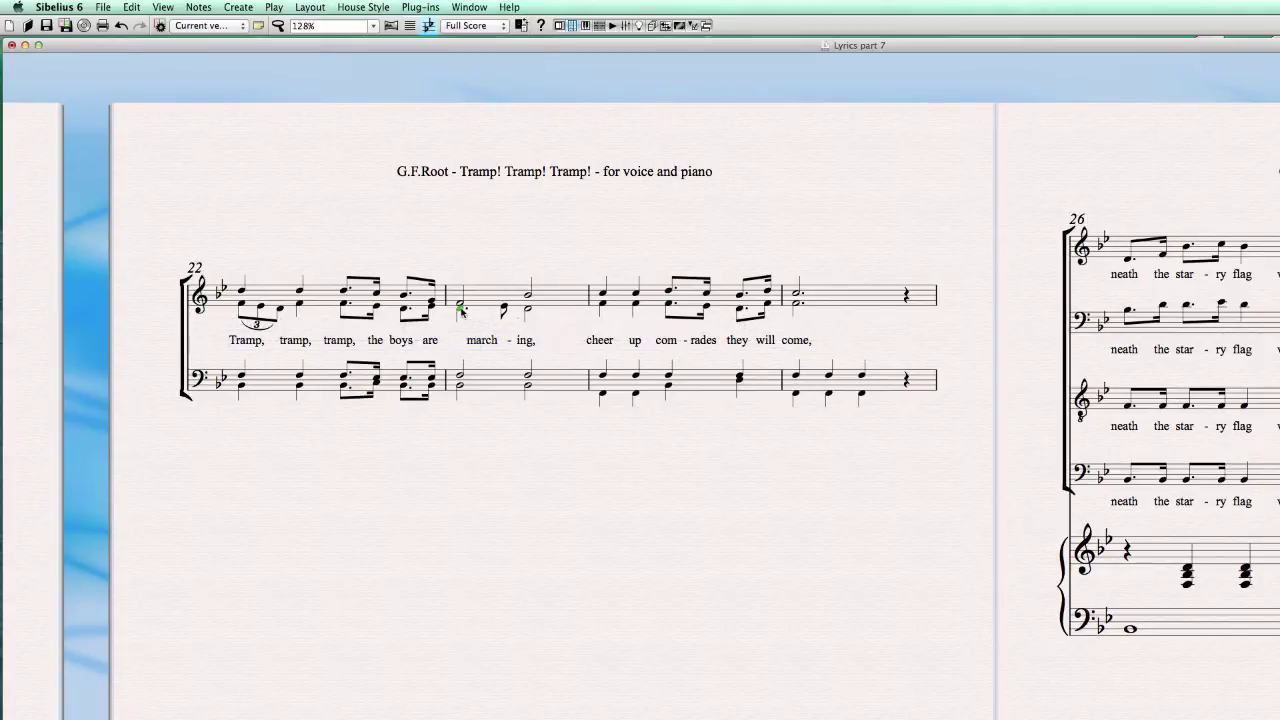
{"action": "key", "text": "Escape"}
{"action": "left_click", "coordinate": [483, 340]}
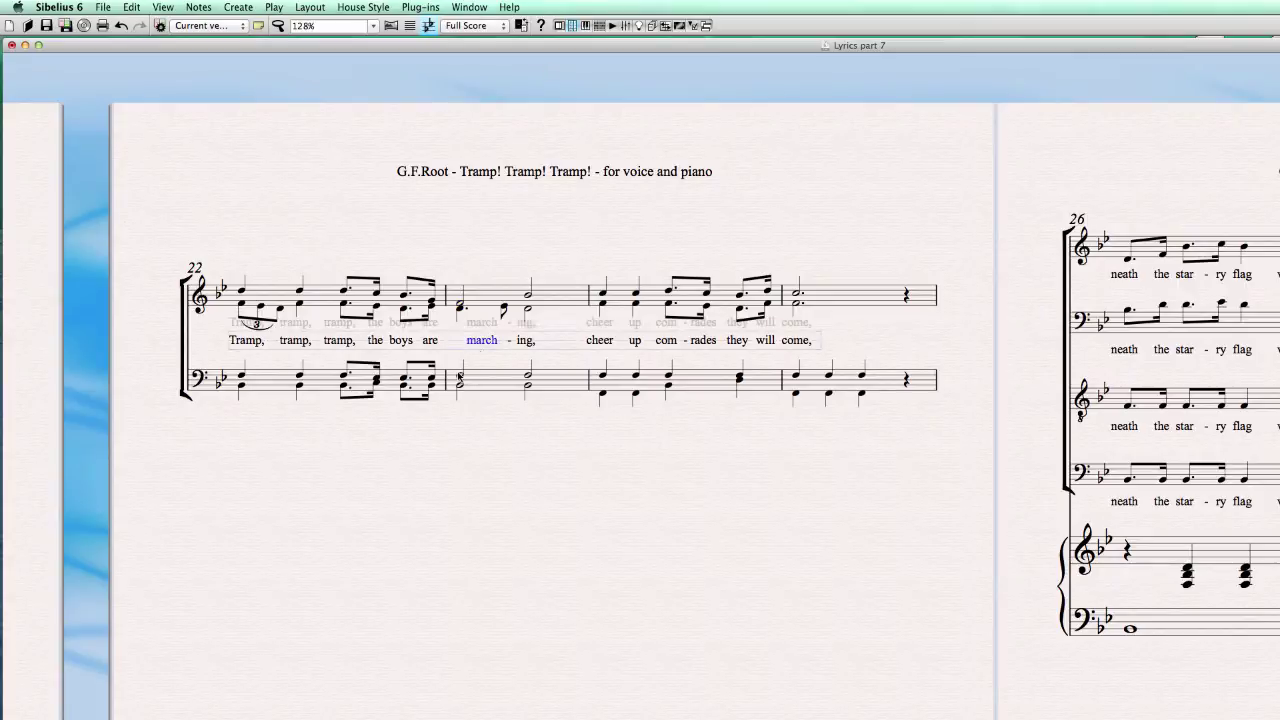
{"action": "left_click", "coordinate": [460, 377]}
{"action": "left_click", "coordinate": [461, 308]}
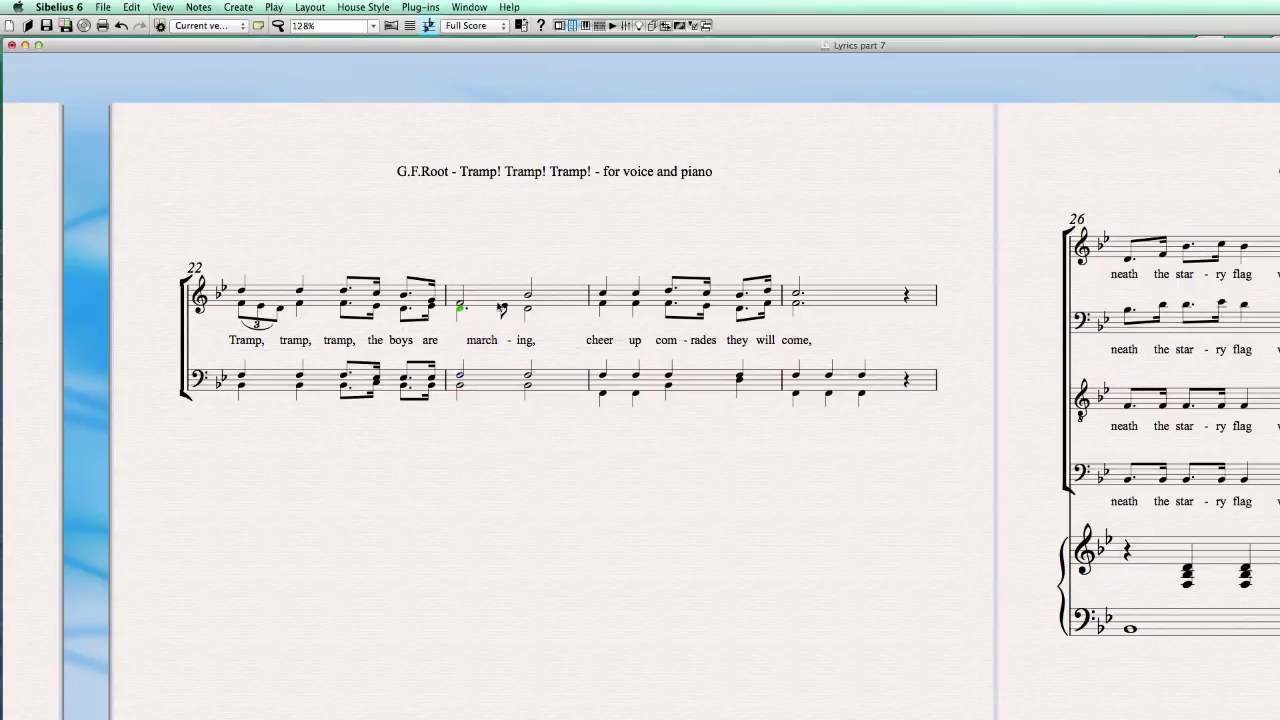
{"action": "left_click", "coordinate": [481, 425]}
Step: Fine-tune march slightly left then right, and check bar 25
{"action": "left_click", "coordinate": [483, 342]}
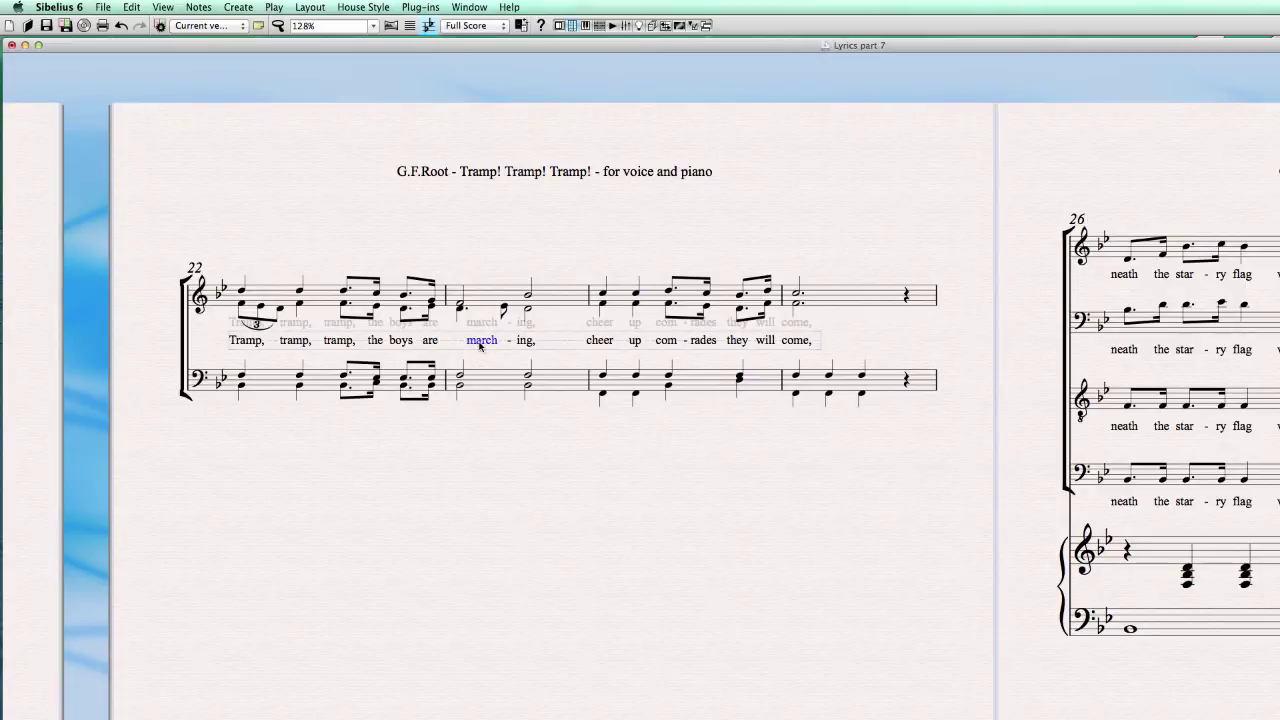
{"action": "left_click_drag", "start_coordinate": [480, 346], "coordinate": [473, 346]}
{"action": "left_click", "coordinate": [478, 491]}
{"action": "left_click", "coordinate": [477, 344]}
{"action": "left_click_drag", "start_coordinate": [477, 344], "coordinate": [479, 345]}
{"action": "key", "text": "Escape"}
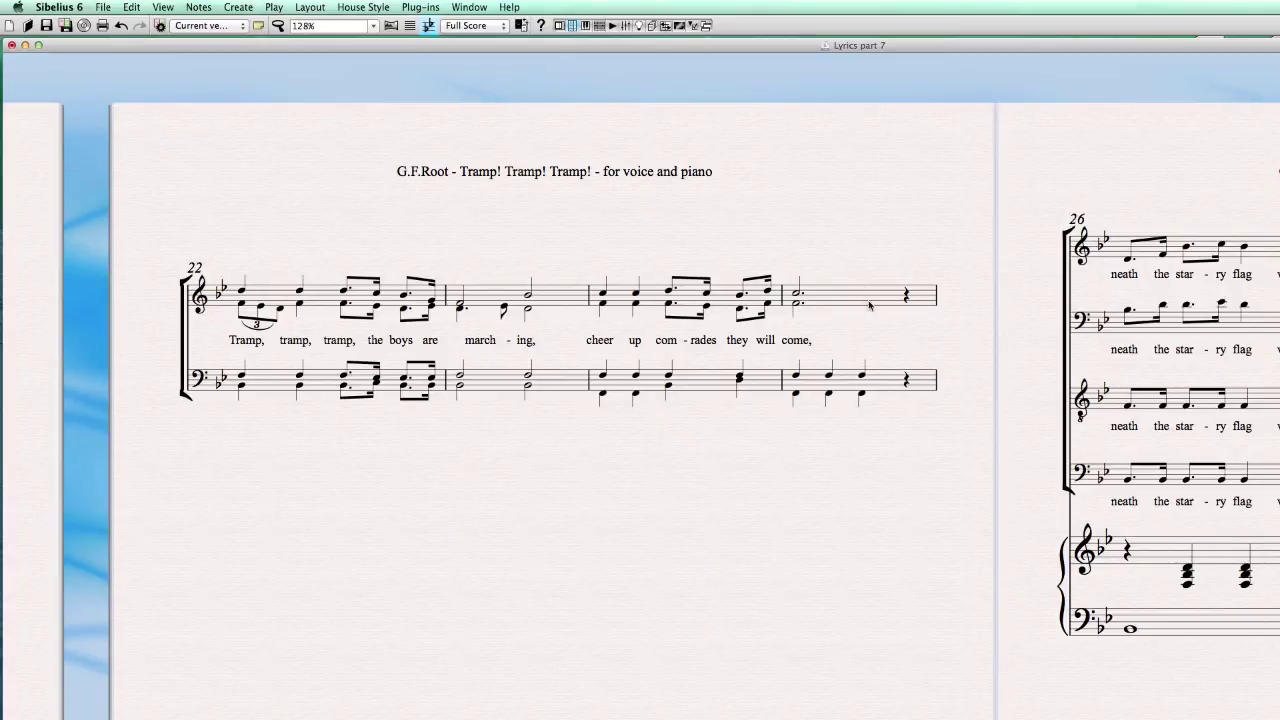
{"action": "scroll", "coordinate": [595, 252], "scroll_direction": "right", "scroll_amount": 1}
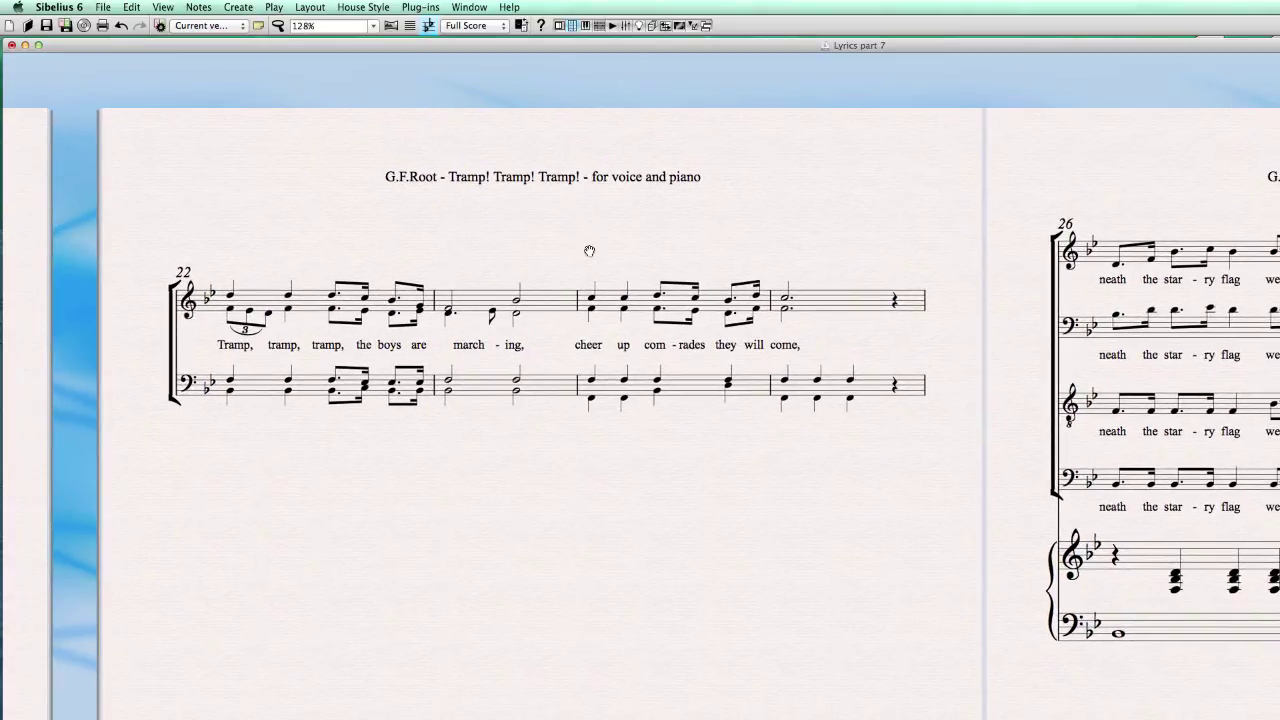
{"action": "left_click", "coordinate": [810, 311]}
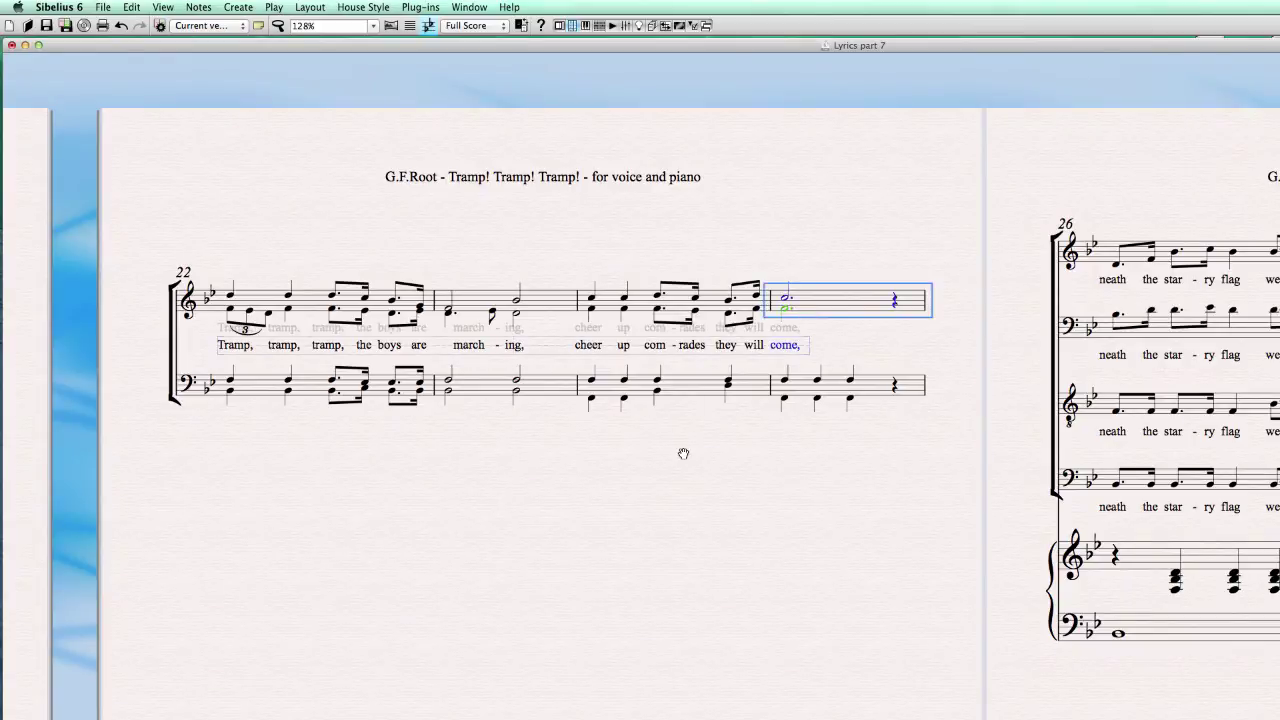
{"action": "key", "text": "Escape"}
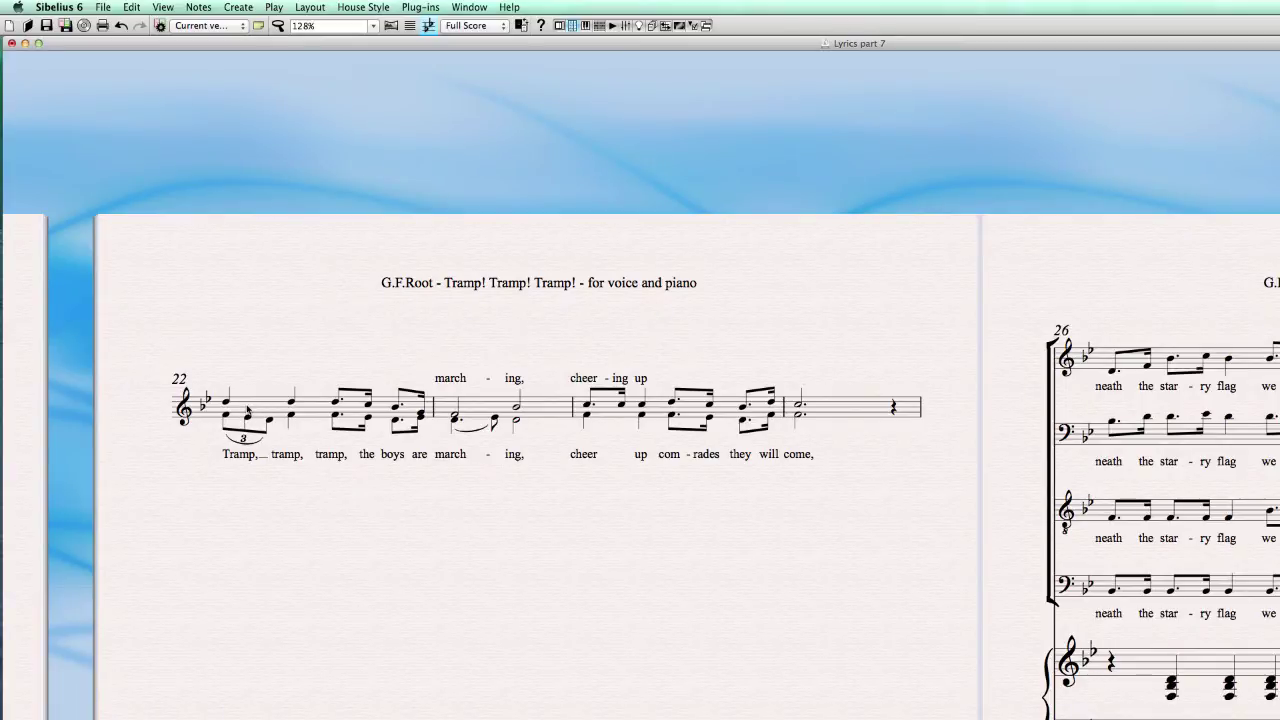
{"action": "left_click", "coordinate": [248, 410]}
{"action": "left_click", "coordinate": [251, 331]}
{"action": "left_click", "coordinate": [228, 414]}
{"action": "left_click", "coordinate": [211, 491]}
{"action": "left_click", "coordinate": [231, 455]}
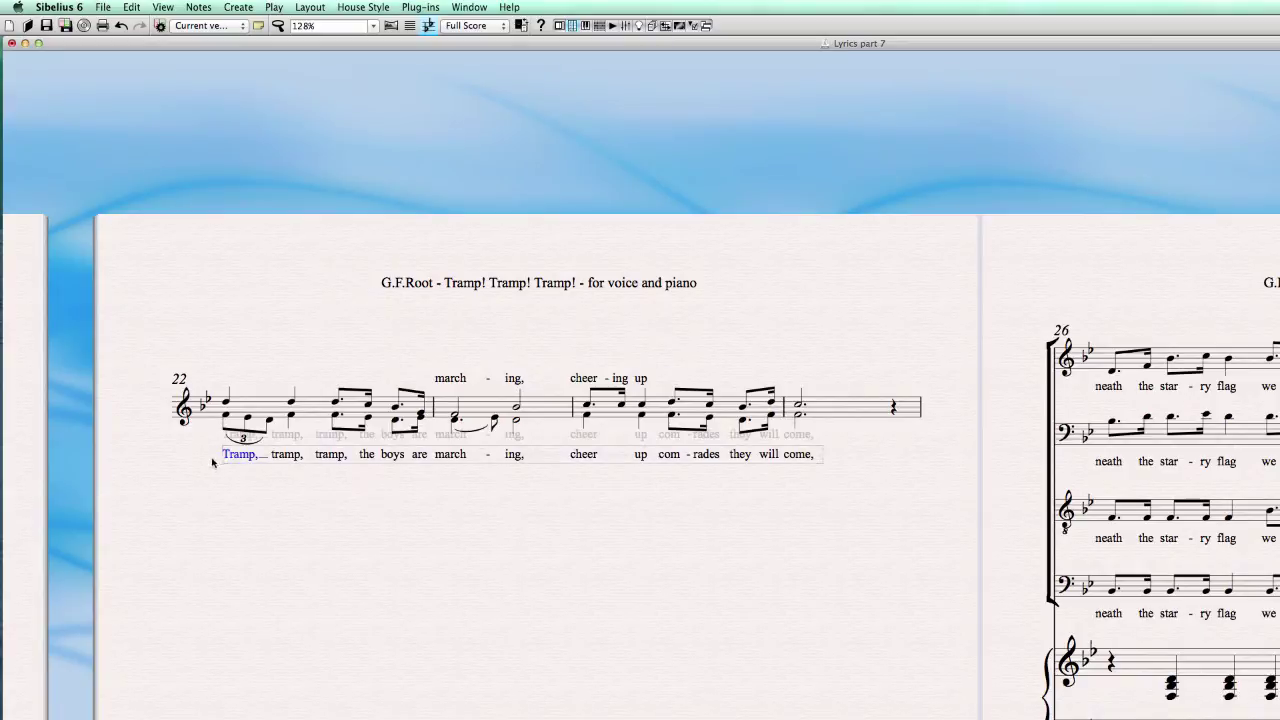
{"action": "left_click", "coordinate": [850, 460]}
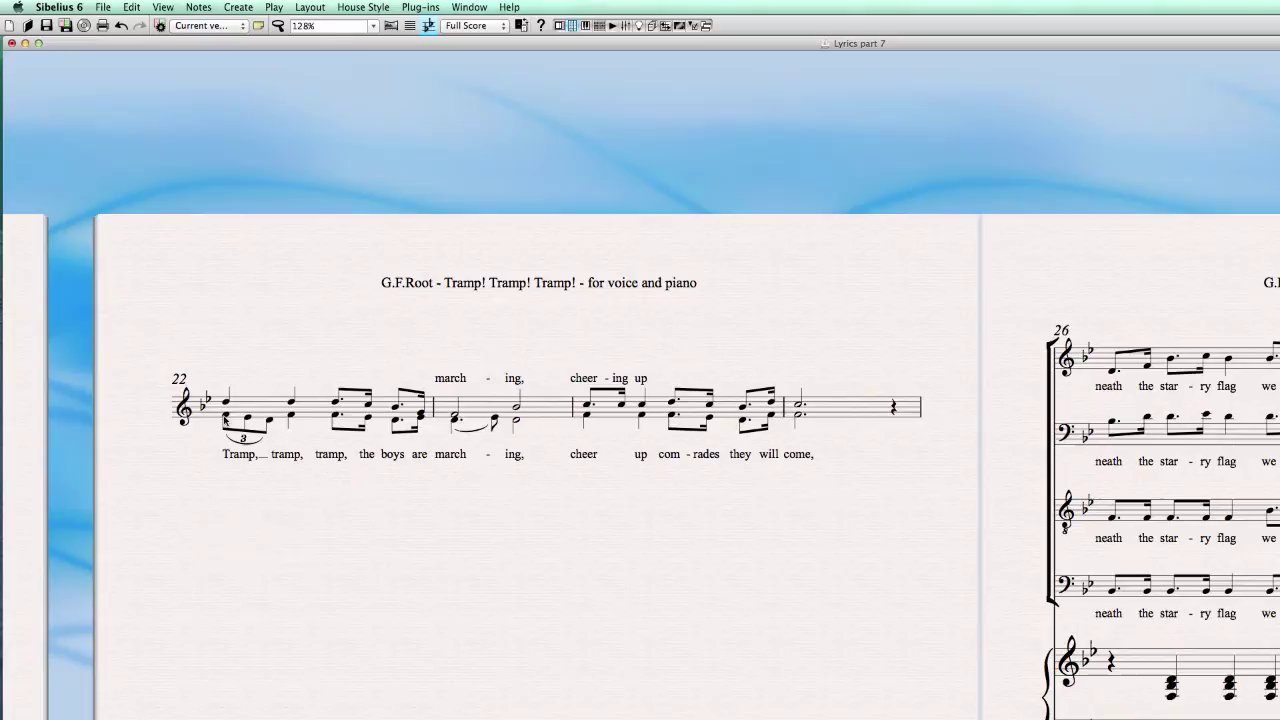
{"action": "left_click", "coordinate": [223, 414]}
{"action": "left_click", "coordinate": [226, 402]}
{"action": "left_click", "coordinate": [464, 453]}
{"action": "key", "text": "Escape"}
{"action": "left_click", "coordinate": [455, 419]}
{"action": "left_click", "coordinate": [463, 382]}
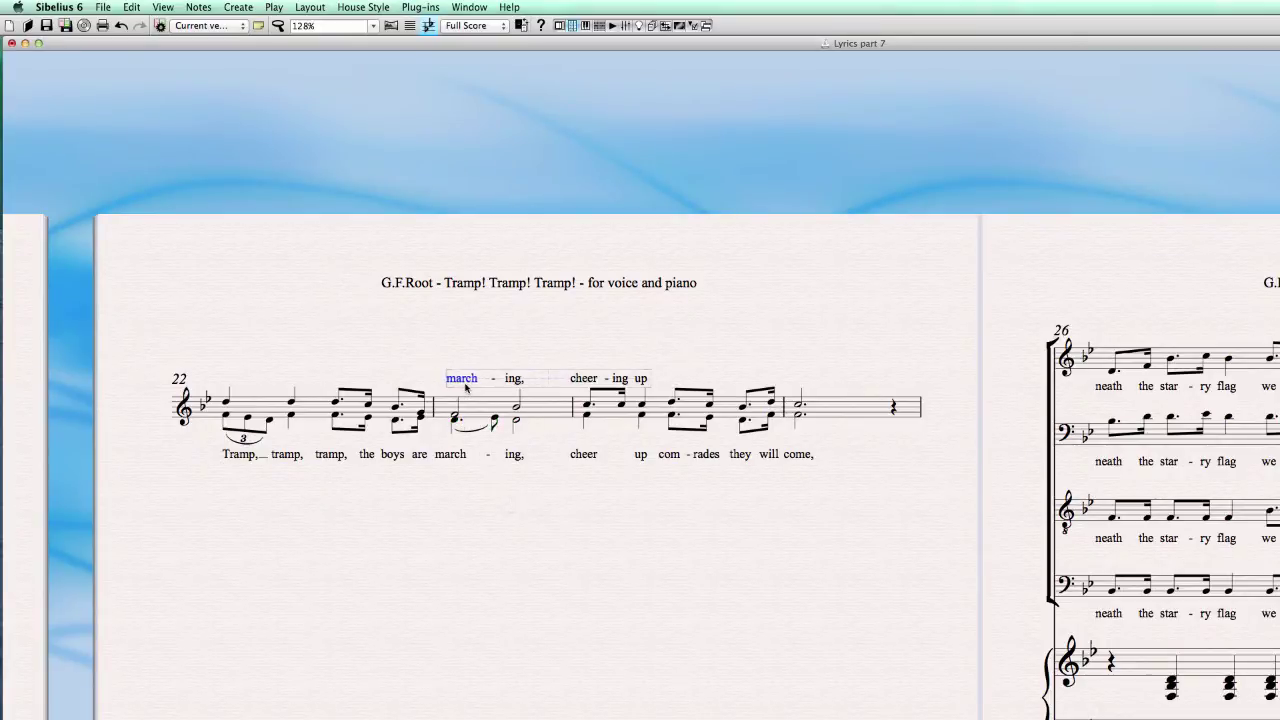
{"action": "left_click", "coordinate": [457, 504]}
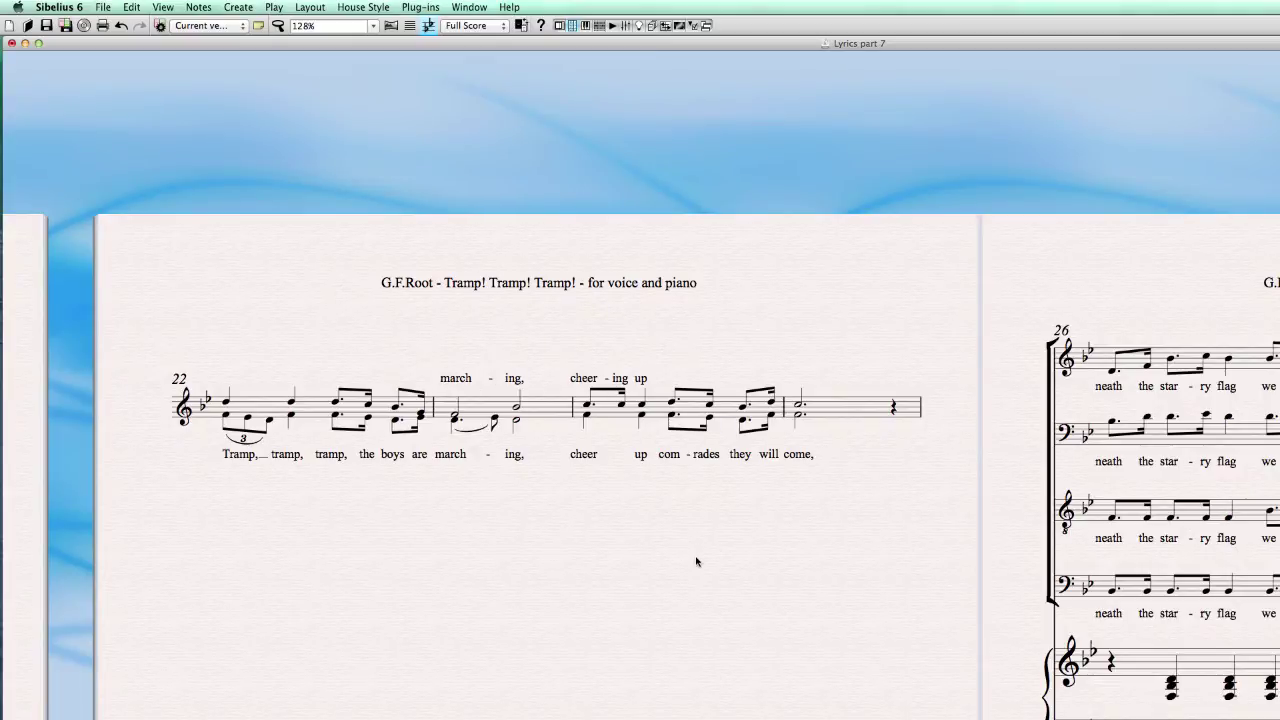
{"action": "left_click_drag", "start_coordinate": [698, 562], "coordinate": [680, 534]}
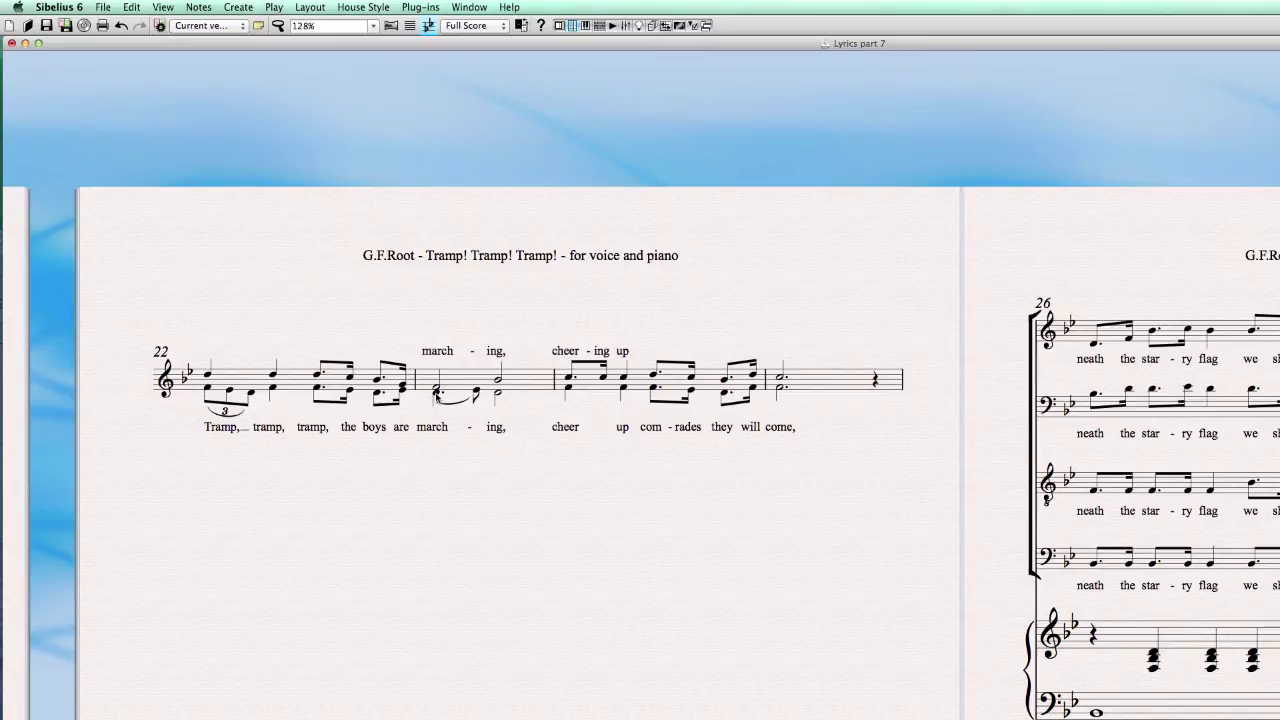
Step: Try selecting the upper and lower notes in bar 23 to find the lyric's note
{"action": "left_click", "coordinate": [476, 393]}
{"action": "left_click", "coordinate": [497, 396]}
{"action": "left_click", "coordinate": [469, 312]}
{"action": "left_click", "coordinate": [499, 378]}
{"action": "left_click", "coordinate": [436, 389]}
{"action": "left_click", "coordinate": [497, 379]}
{"action": "left_click", "coordinate": [622, 388]}
Step: Try selections in bar 24, including the above-staff lyric 'cheer', then clear them
{"action": "left_click", "coordinate": [567, 377]}
{"action": "left_click", "coordinate": [603, 376]}
{"action": "key", "text": "Escape"}
{"action": "left_click", "coordinate": [569, 352]}
{"action": "left_click", "coordinate": [611, 390]}
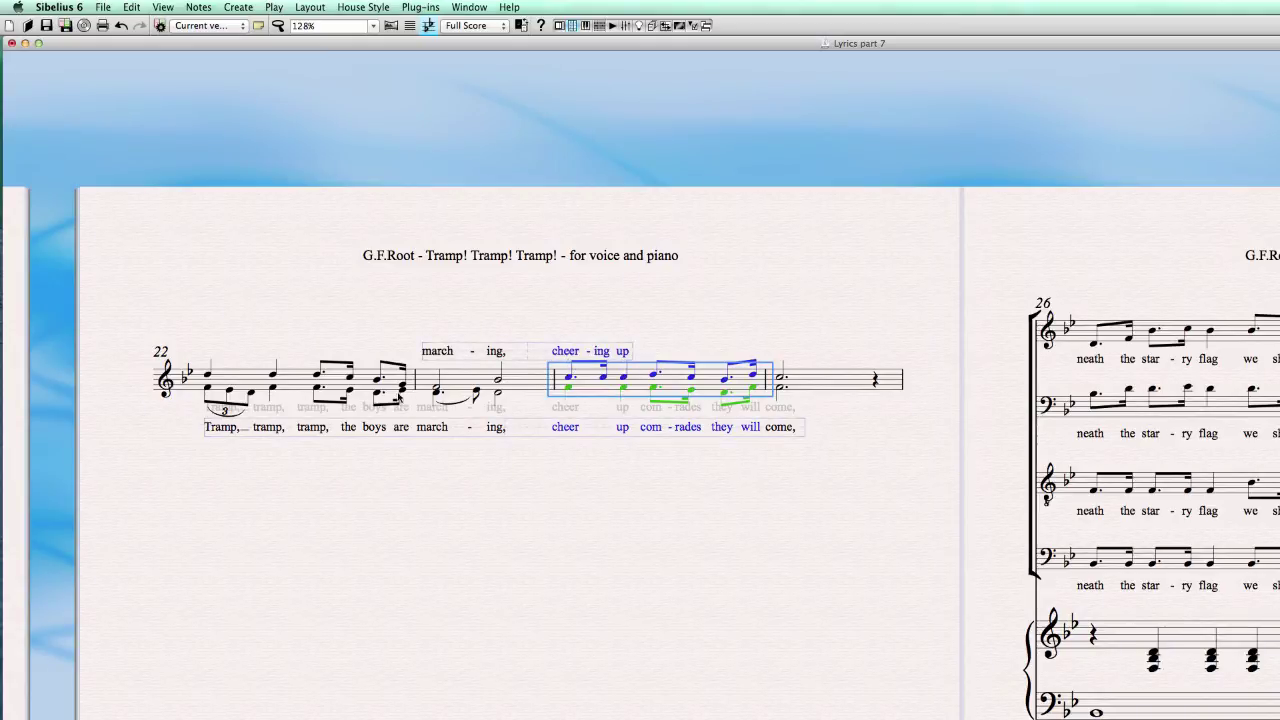
{"action": "left_click", "coordinate": [447, 380]}
{"action": "left_click", "coordinate": [455, 460]}
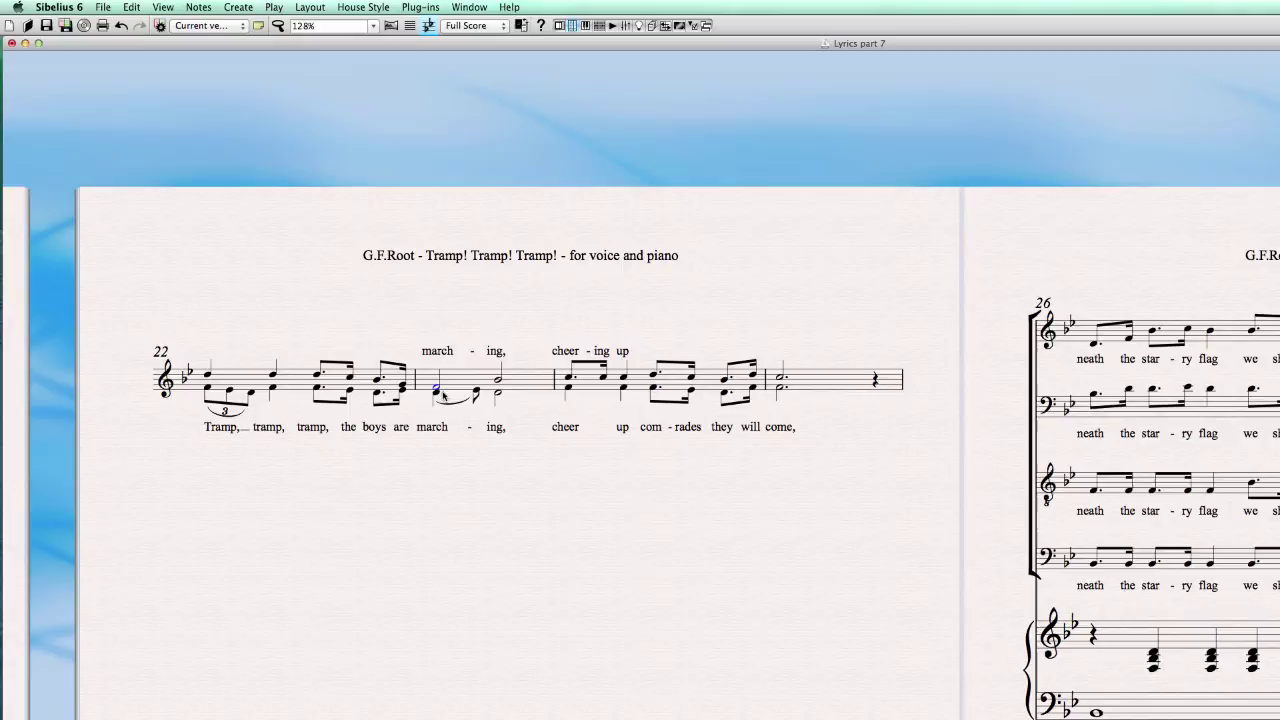
Step: Select bar 23's first note and look through the lyric styles without adding any
{"action": "left_click", "coordinate": [437, 389]}
{"action": "left_click", "coordinate": [239, 7]}
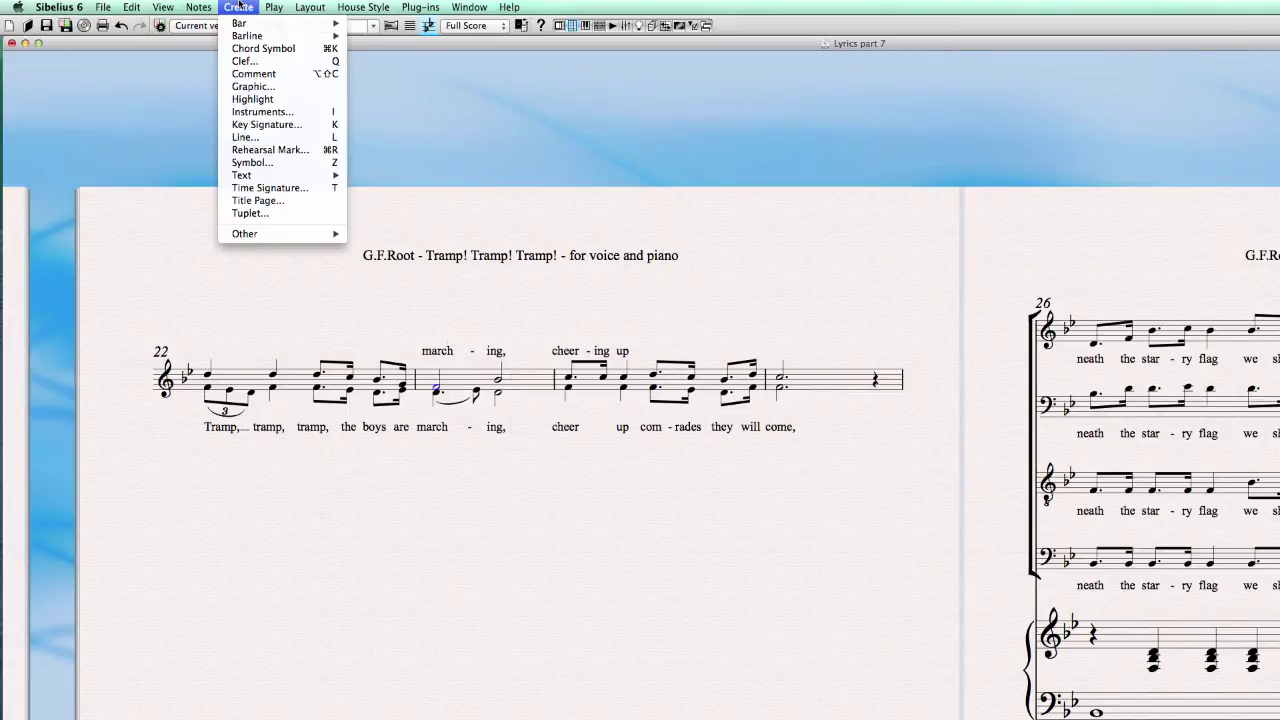
{"action": "mouse_move", "coordinate": [270, 176]}
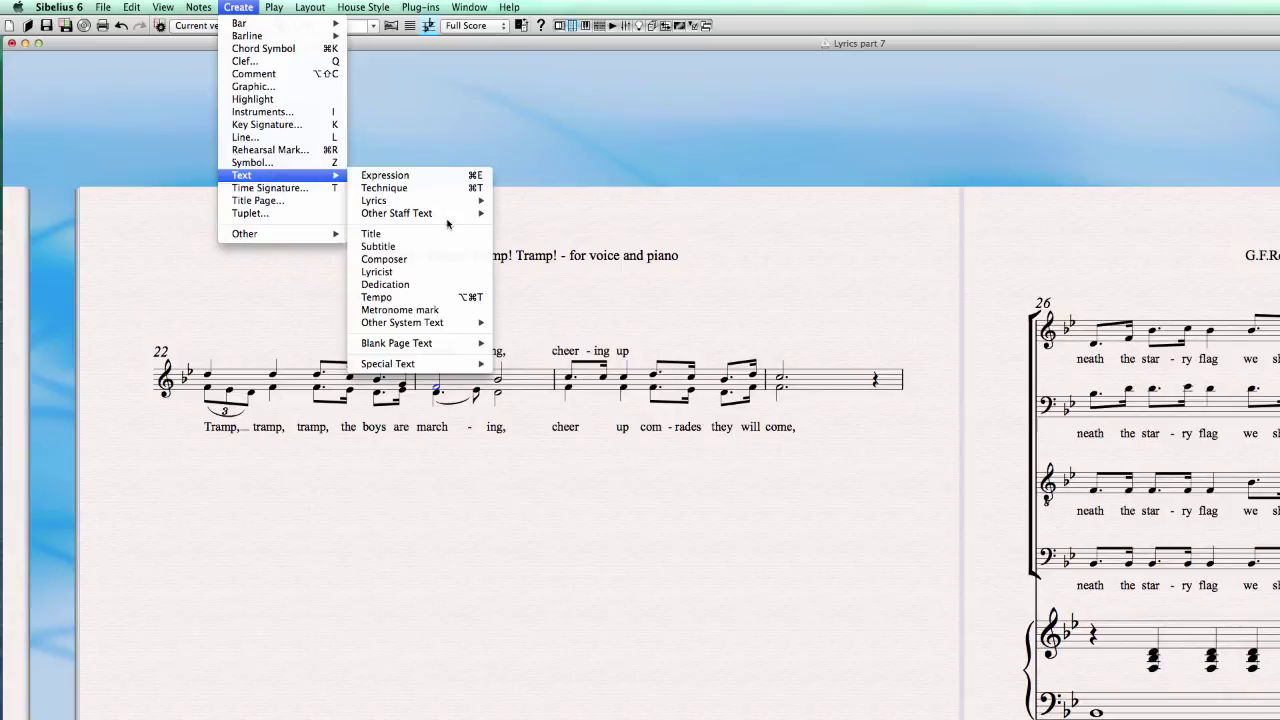
{"action": "mouse_move", "coordinate": [430, 204]}
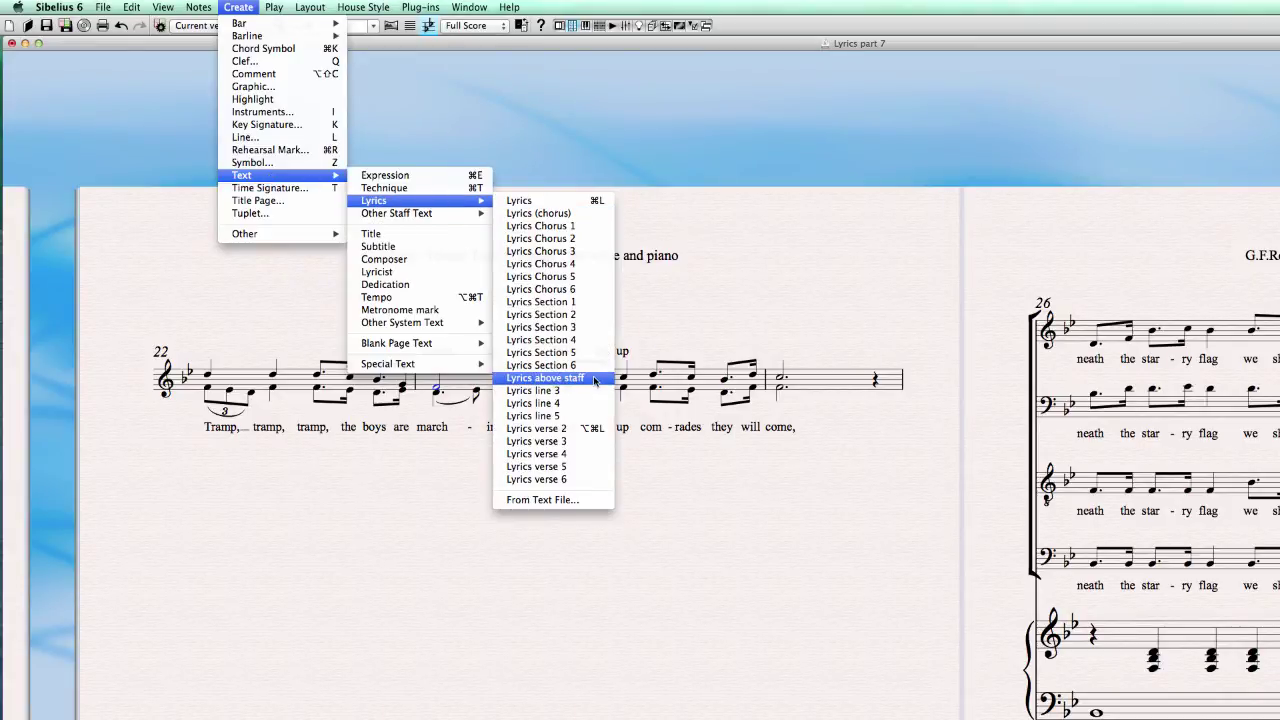
{"action": "left_click", "coordinate": [594, 379]}
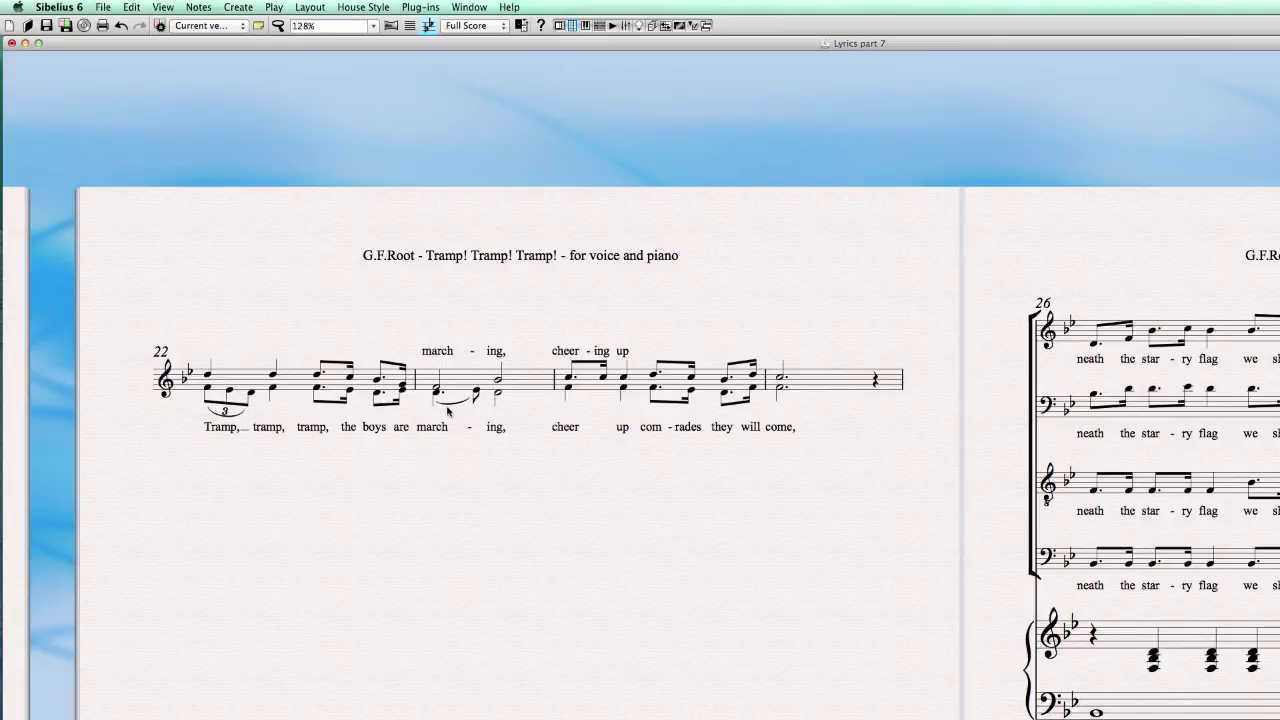
Step: Delete the above-staff 'march-ing' lyric and re-enter 'march - ing,' on lyrics line 3
{"action": "left_click", "coordinate": [444, 352]}
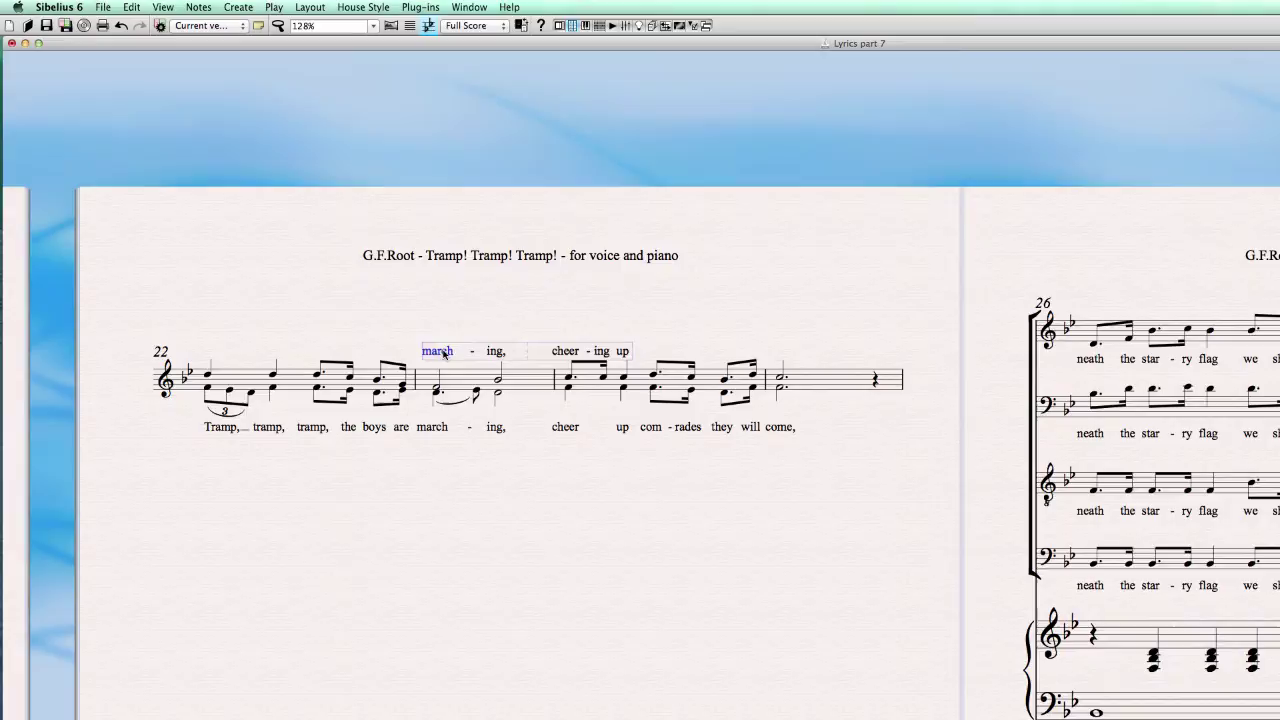
{"action": "key", "text": "BackSpace"}
{"action": "key", "text": "BackSpace"}
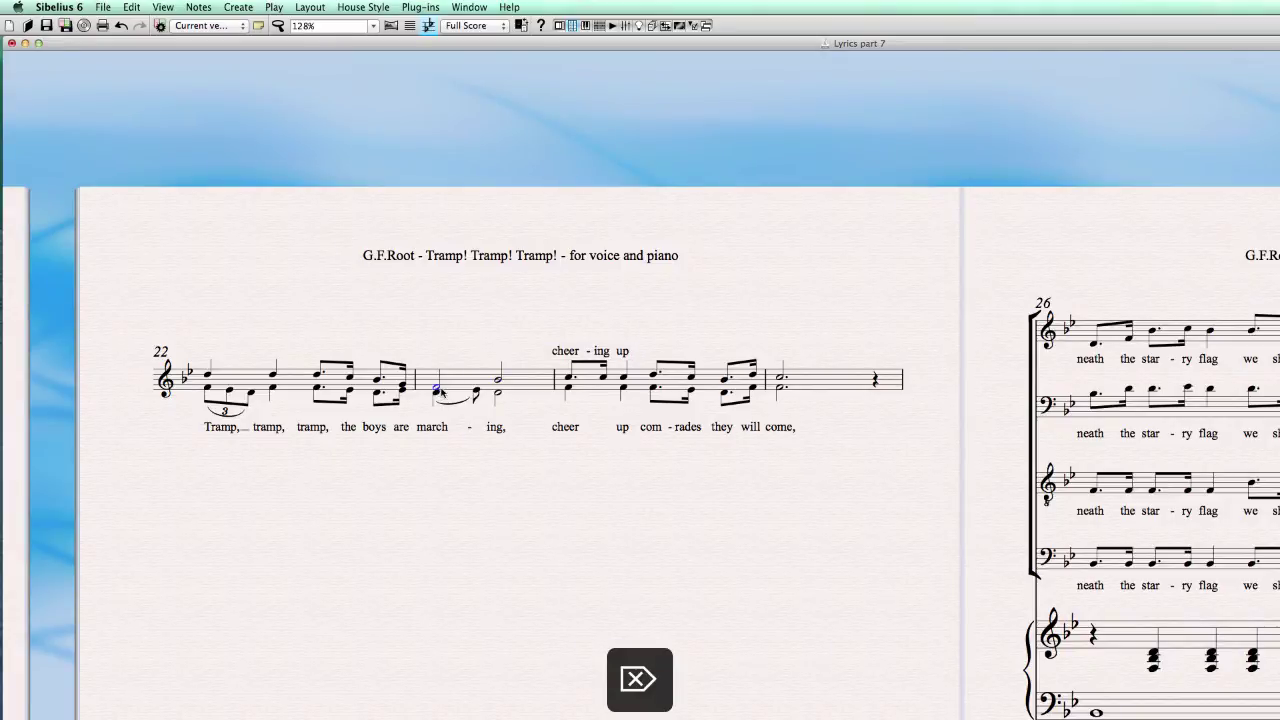
{"action": "left_click", "coordinate": [238, 7]}
{"action": "mouse_move", "coordinate": [294, 180]}
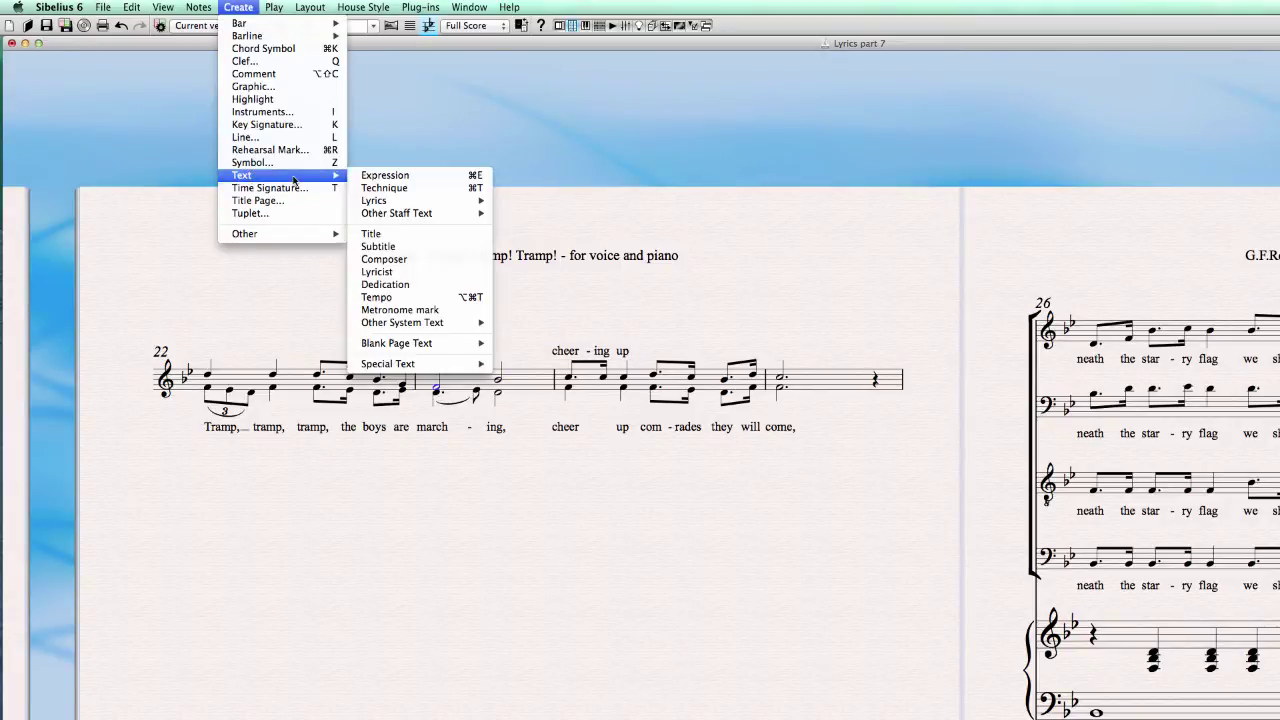
{"action": "mouse_move", "coordinate": [430, 200]}
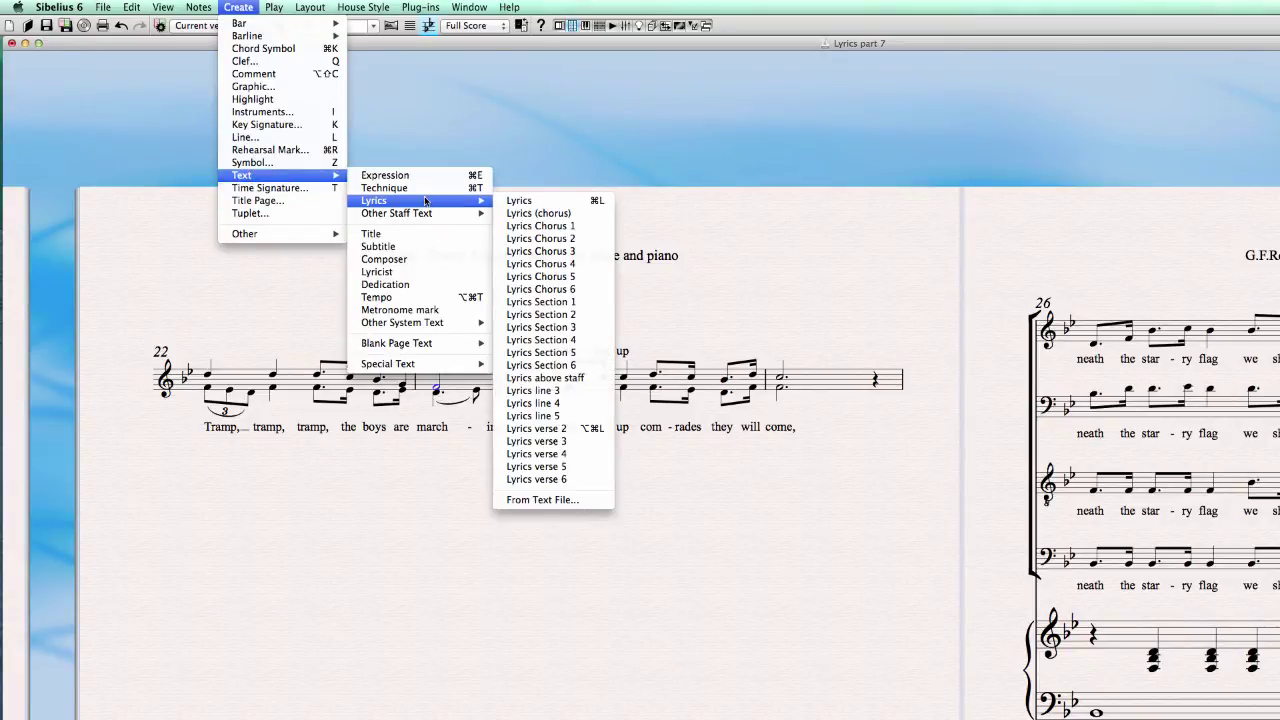
{"action": "left_click", "coordinate": [536, 390]}
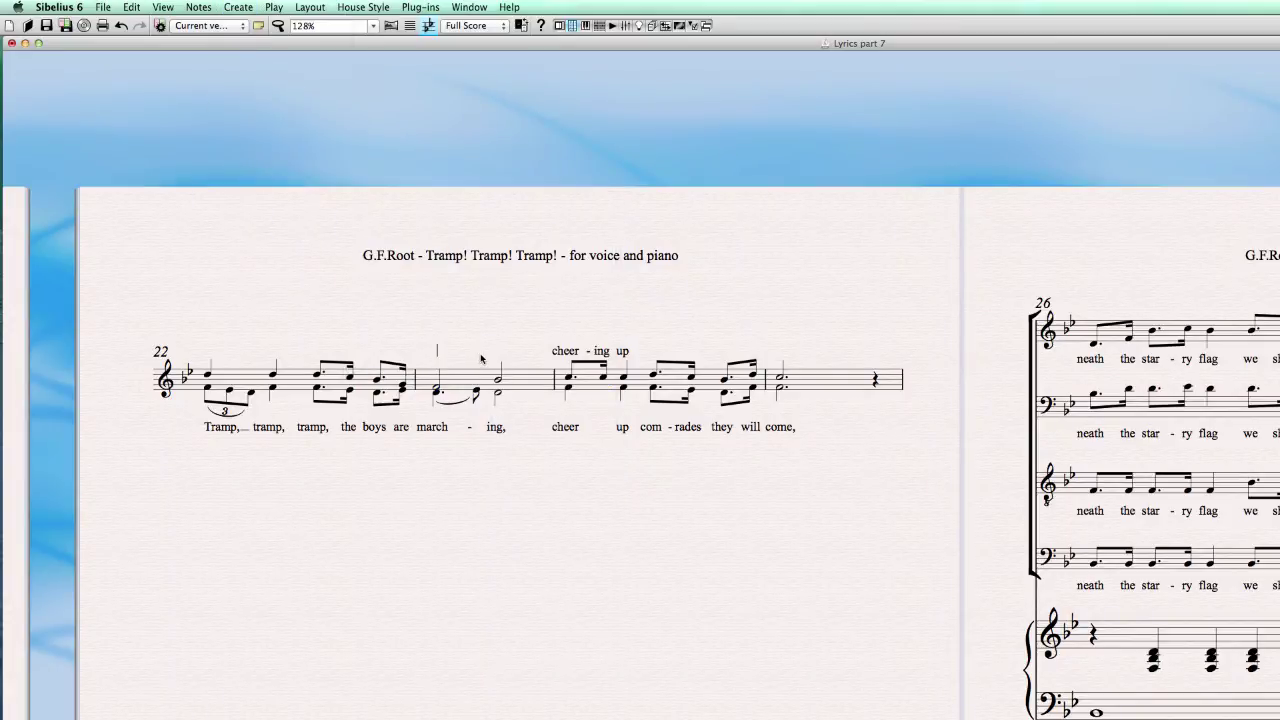
{"action": "type", "text": "march - ing,"}
{"action": "key", "text": "Escape"}
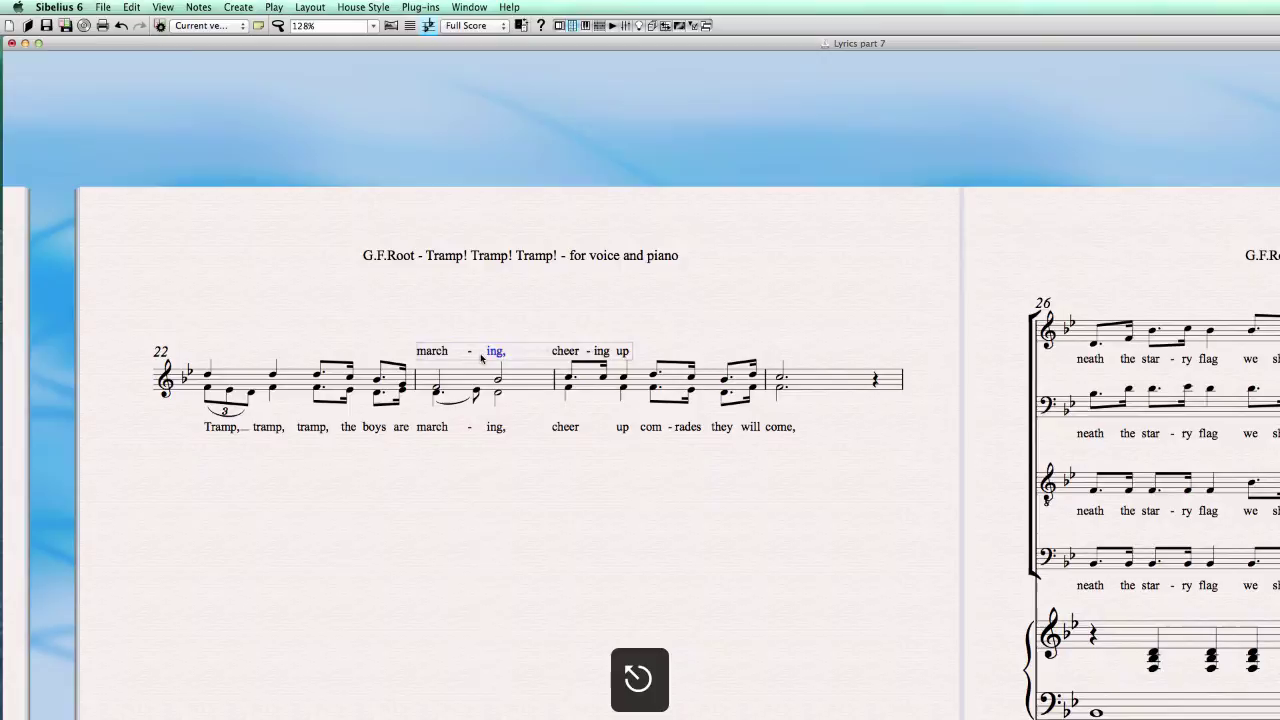
Step: Check the new 'march-ing,' lyric by selecting and deselecting bar 23 and the lyric
{"action": "left_click", "coordinate": [483, 494]}
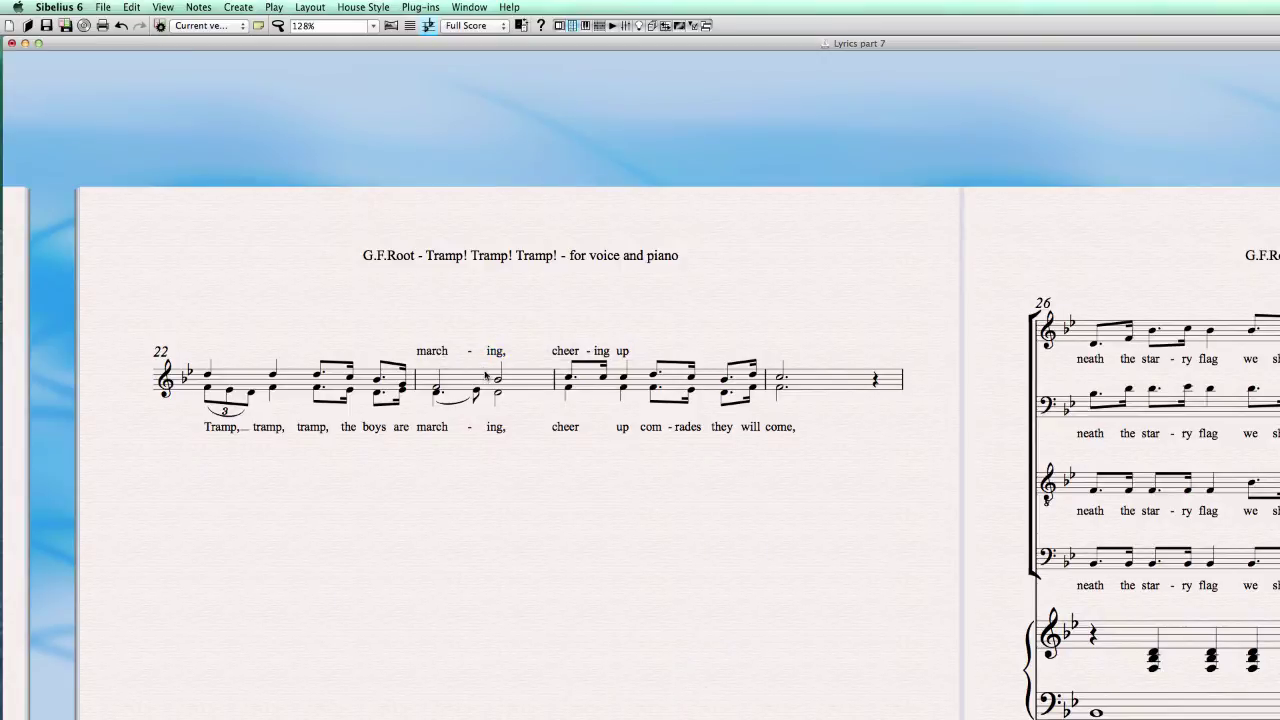
{"action": "left_click", "coordinate": [526, 382]}
{"action": "key", "text": "F13"}
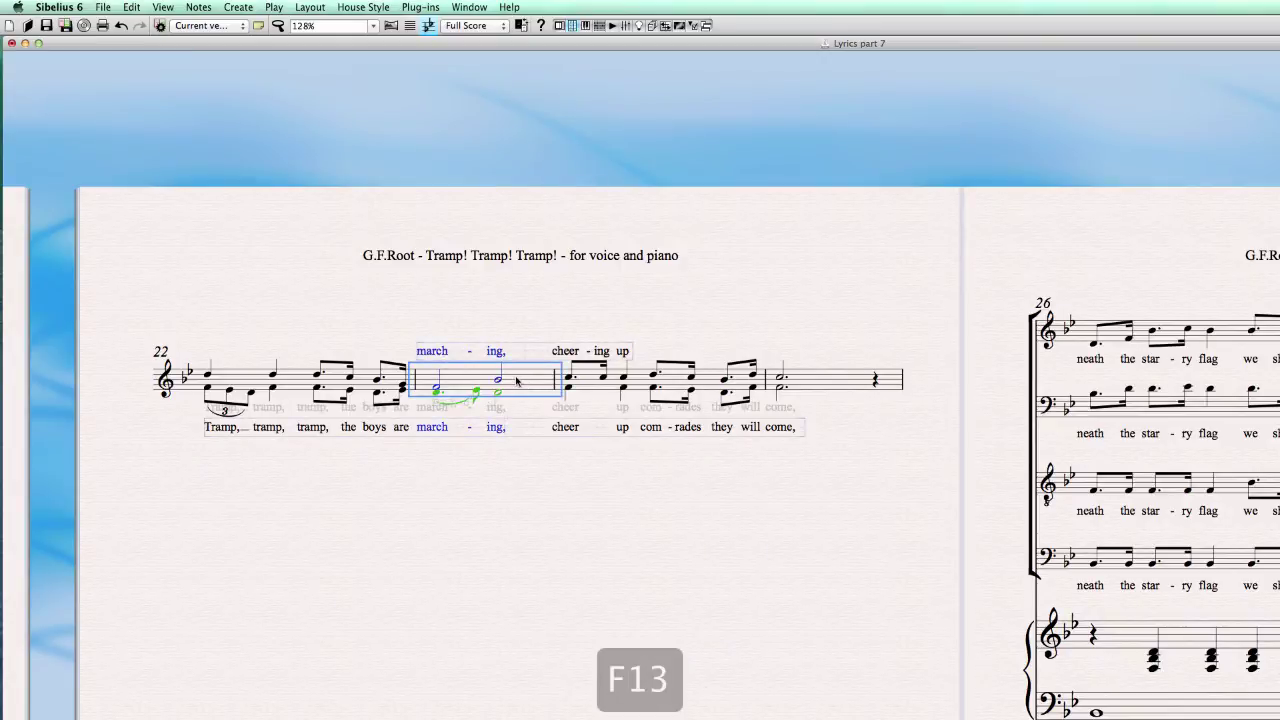
{"action": "left_click", "coordinate": [477, 494]}
{"action": "left_click", "coordinate": [432, 427]}
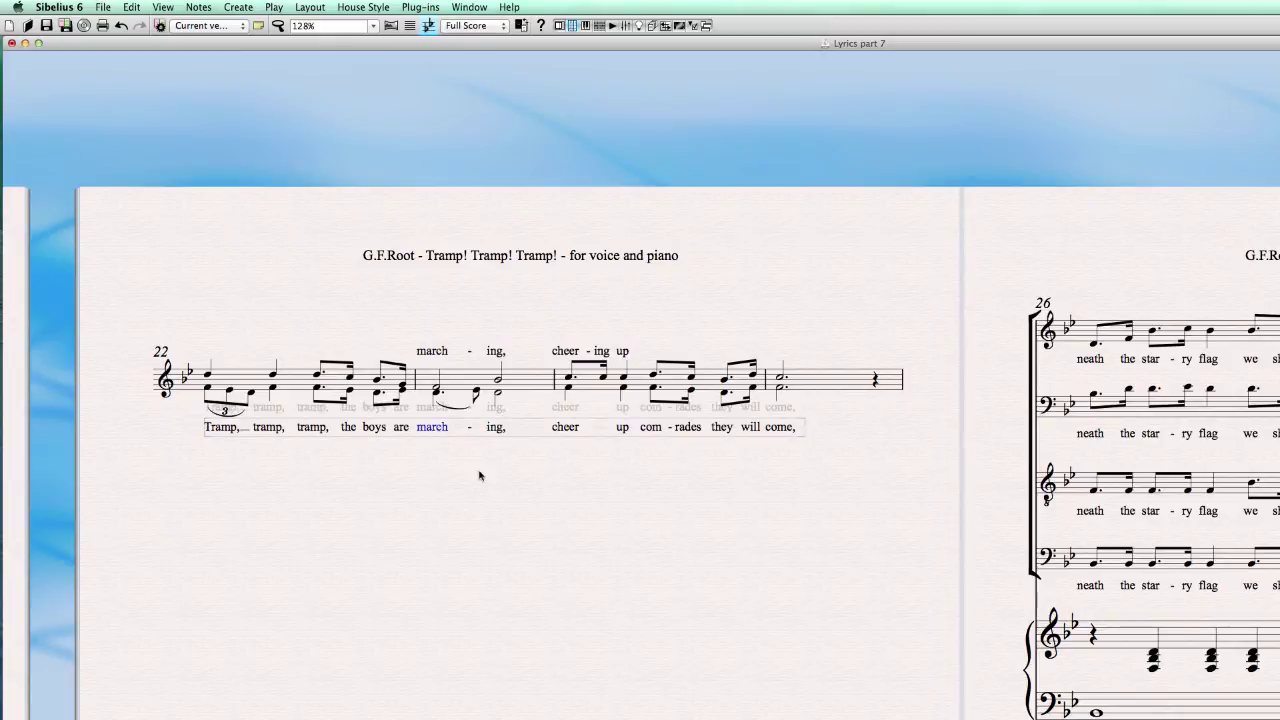
{"action": "left_click", "coordinate": [493, 460]}
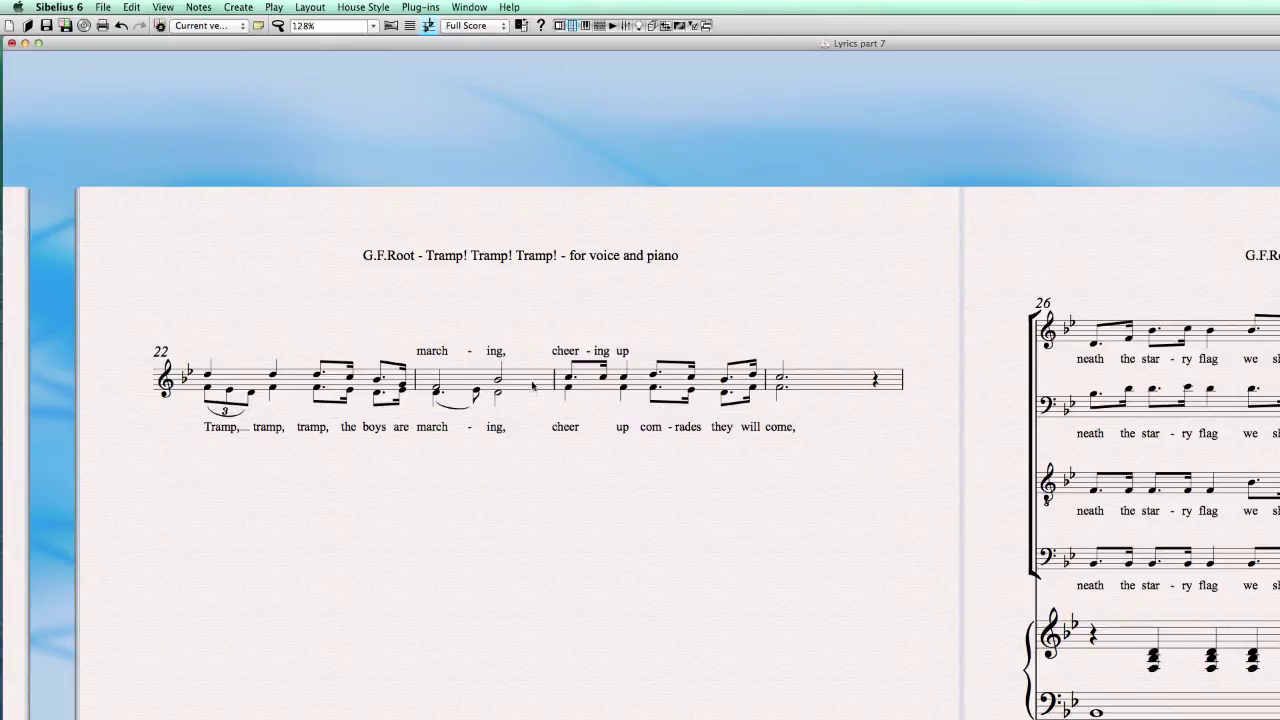
Step: Select the first lower-voice note of bar 22 and bring up the Create menu
{"action": "left_click", "coordinate": [534, 384]}
{"action": "left_click", "coordinate": [492, 450]}
{"action": "left_click", "coordinate": [207, 389]}
{"action": "left_click", "coordinate": [799, 392]}
{"action": "key", "text": "Escape"}
{"action": "left_click", "coordinate": [374, 494]}
{"action": "left_click", "coordinate": [206, 387]}
{"action": "left_click", "coordinate": [239, 8]}
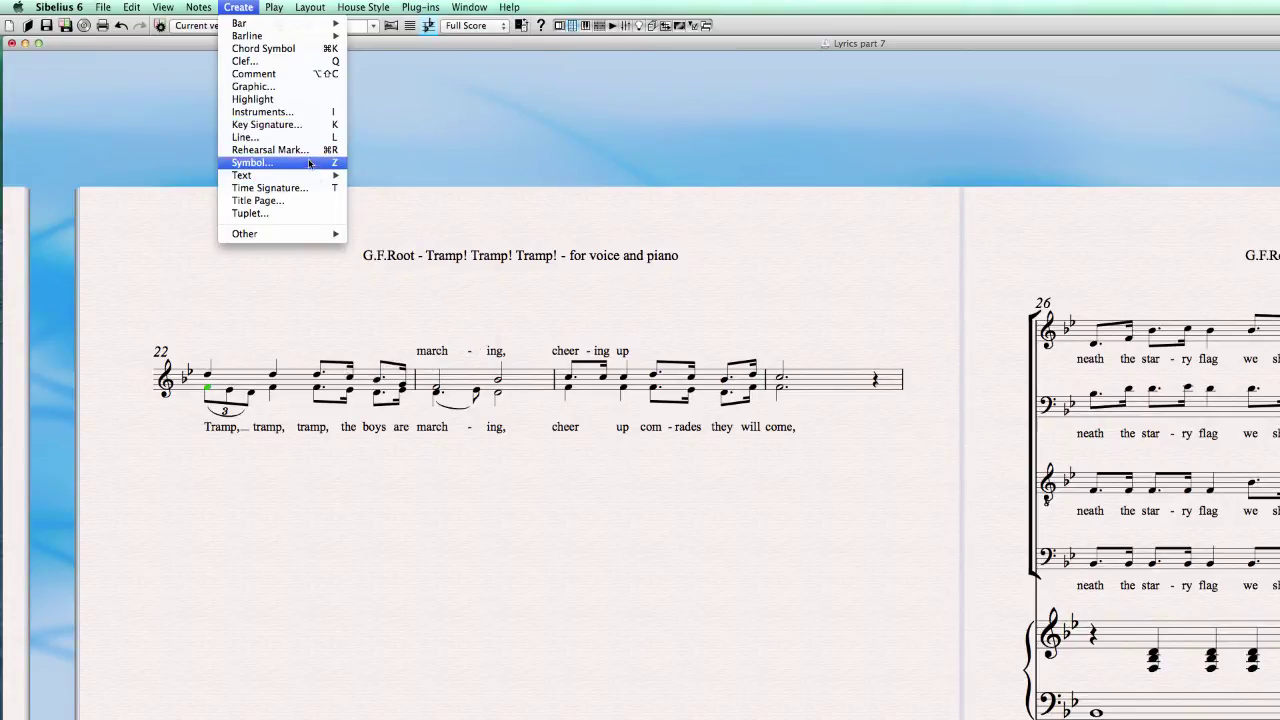
Step: Leave the lyric menu unused, then start a lyric under the first note, typing stray 'dfdfd'
{"action": "mouse_move", "coordinate": [303, 176]}
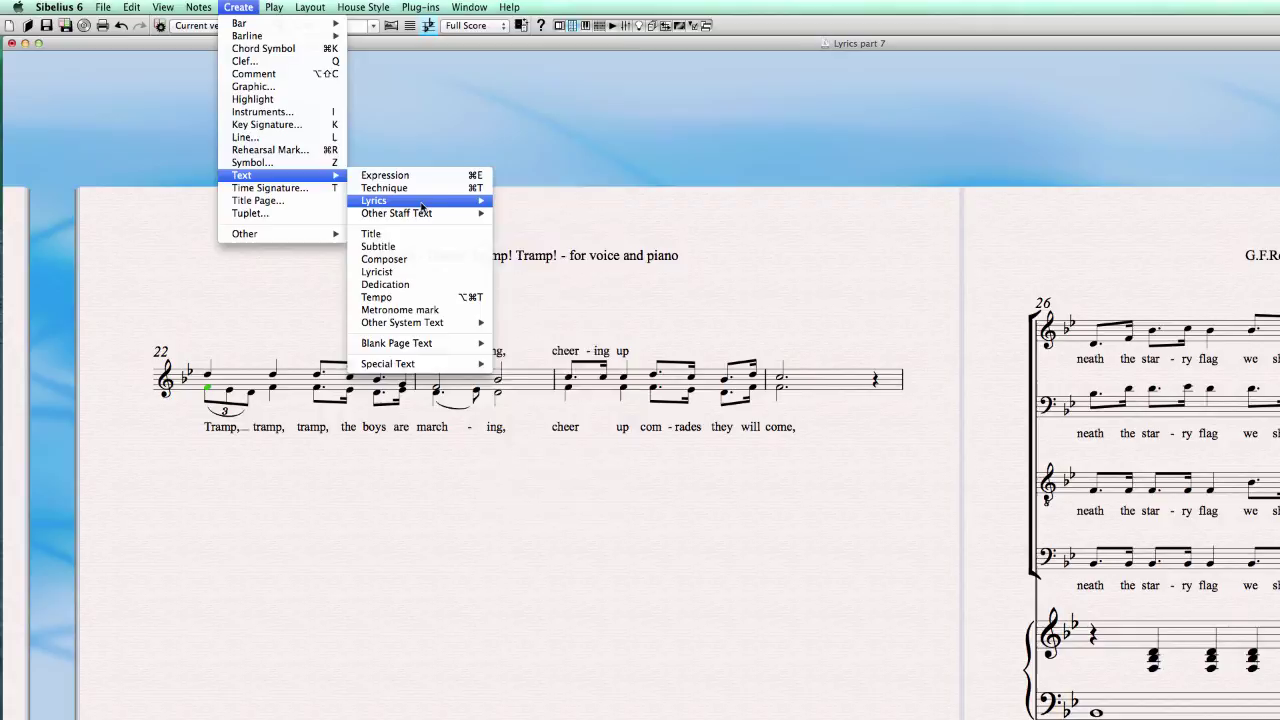
{"action": "mouse_move", "coordinate": [458, 204]}
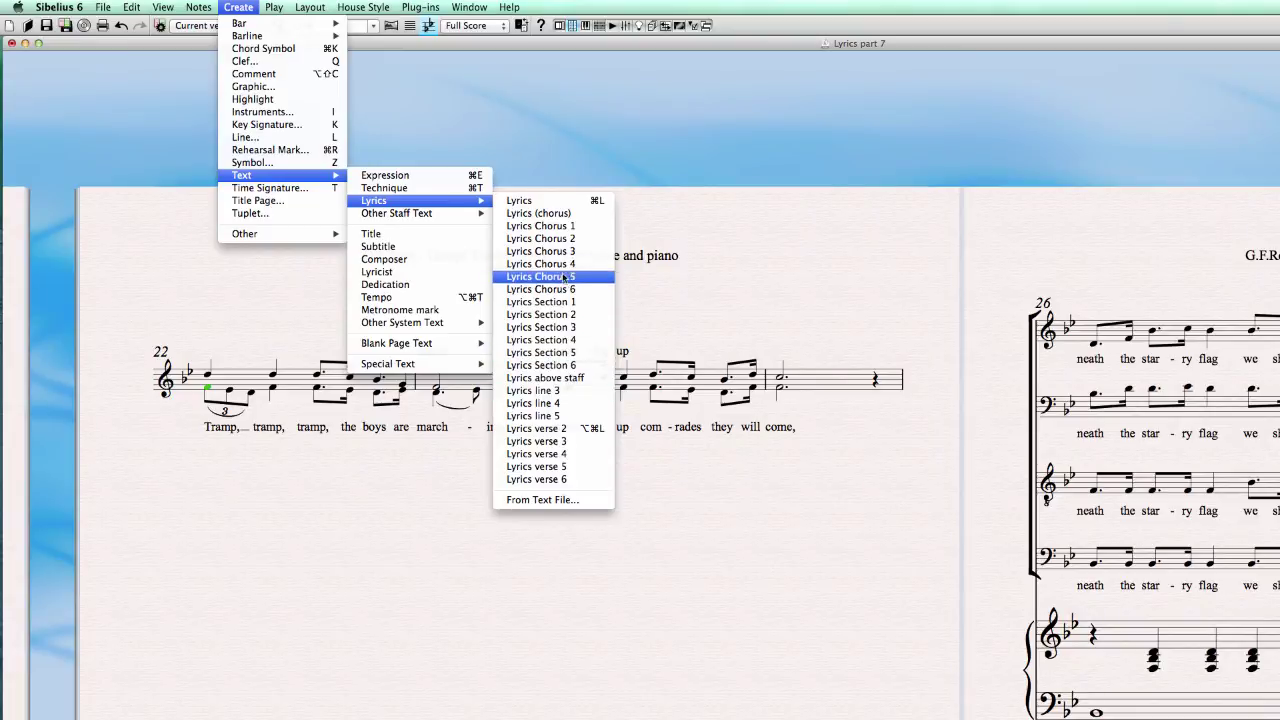
{"action": "left_click", "coordinate": [316, 582]}
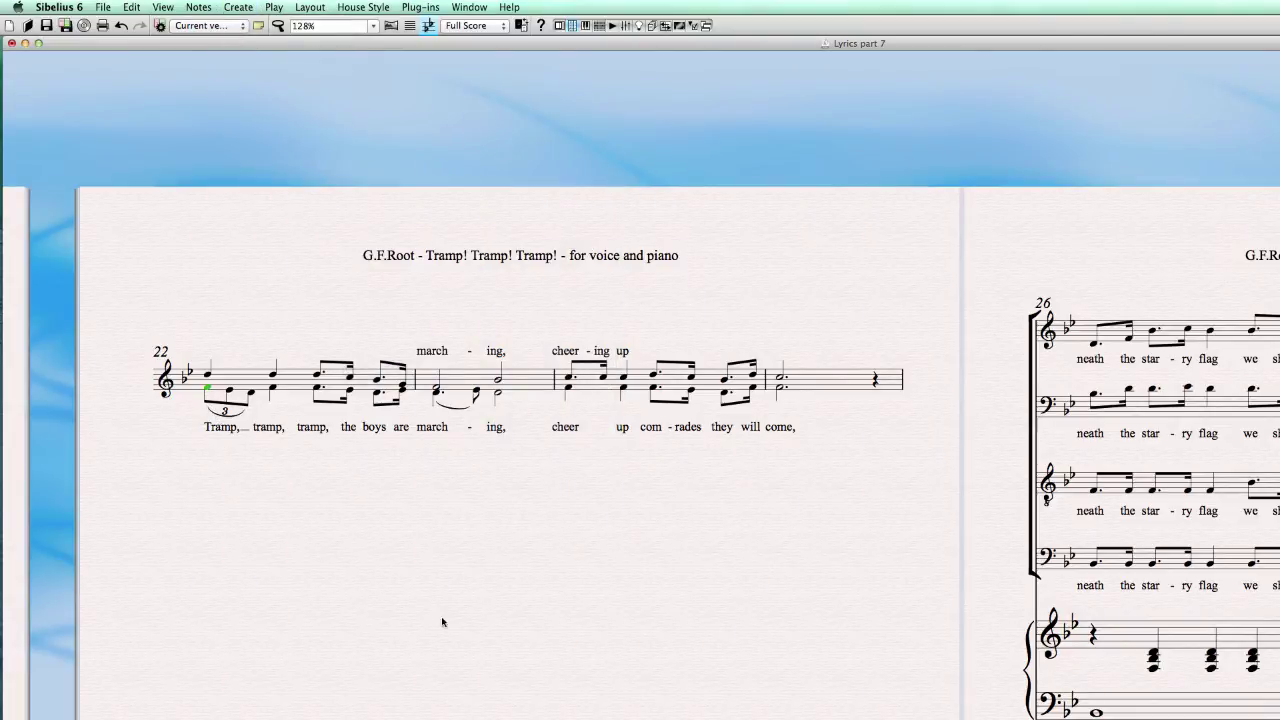
{"action": "key", "text": "super+l"}
{"action": "key", "text": "super+c"}
{"action": "type", "text": "dfdfd"}
{"action": "key", "text": "Escape"}
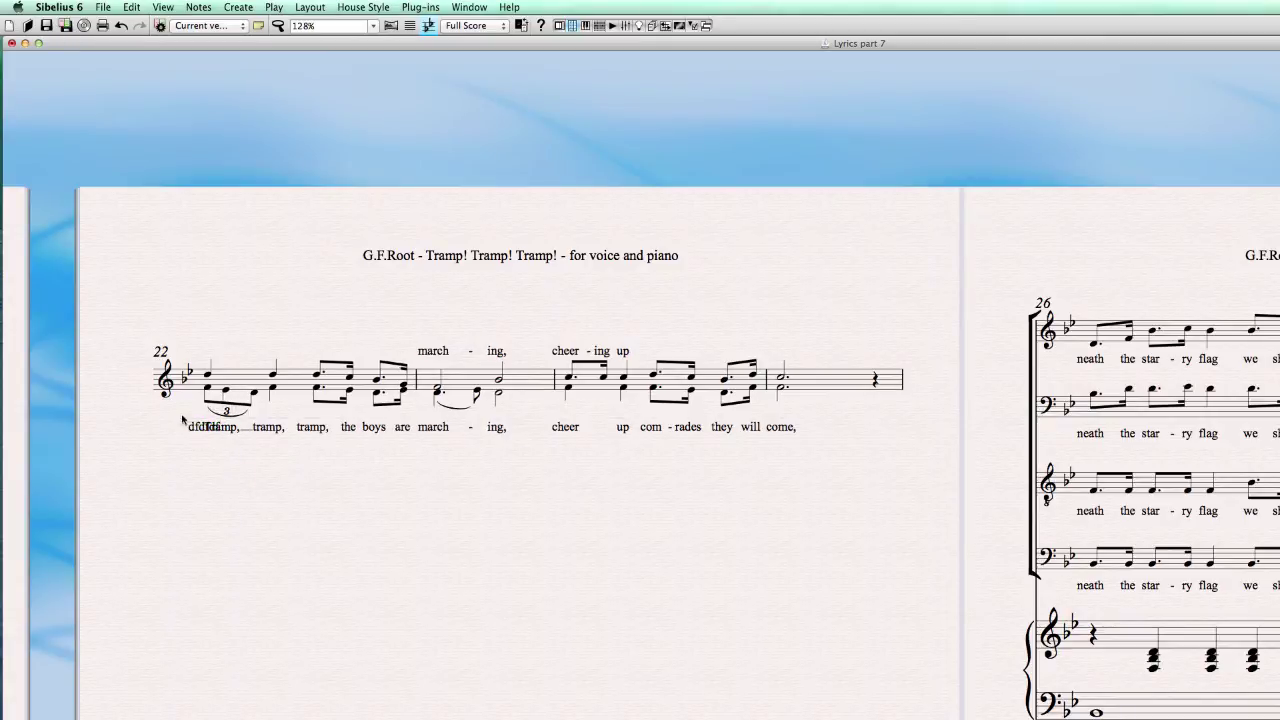
Step: Delete the stray letters from the first verse lyric so it starts with 'Tramp,'
{"action": "left_click", "coordinate": [200, 434]}
{"action": "key", "text": "BackSpace"}
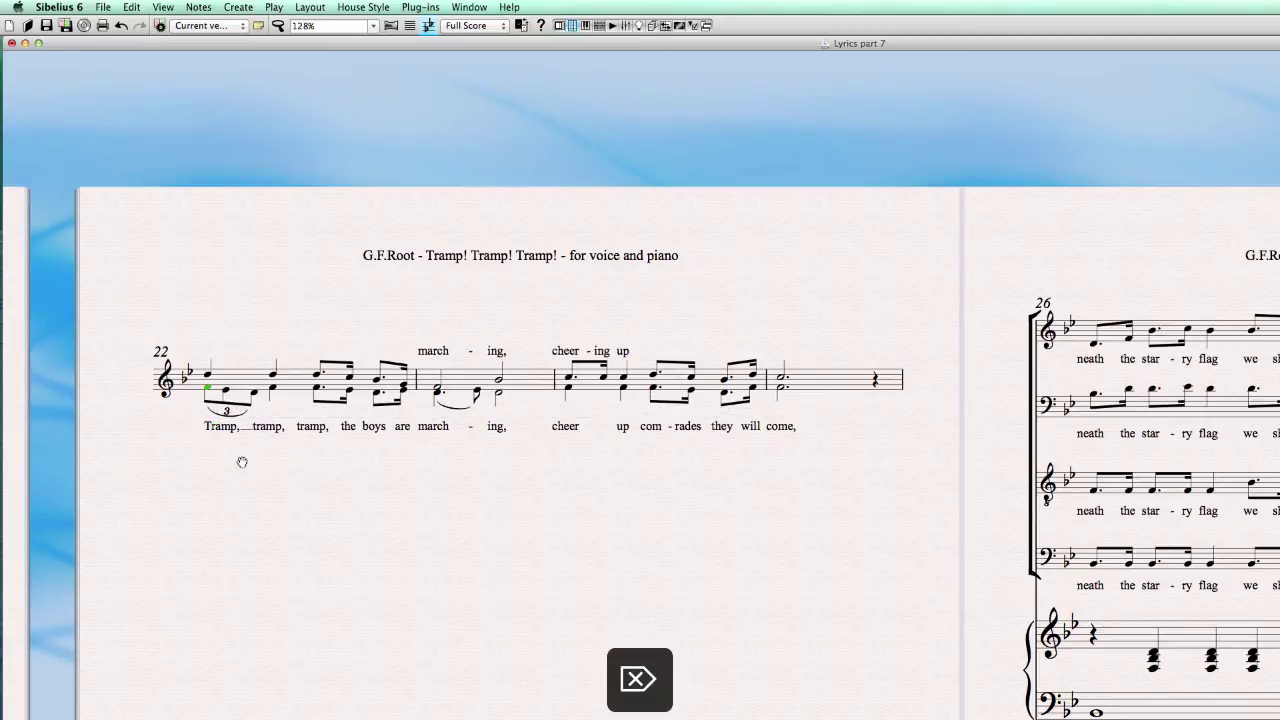
{"action": "left_click", "coordinate": [206, 388]}
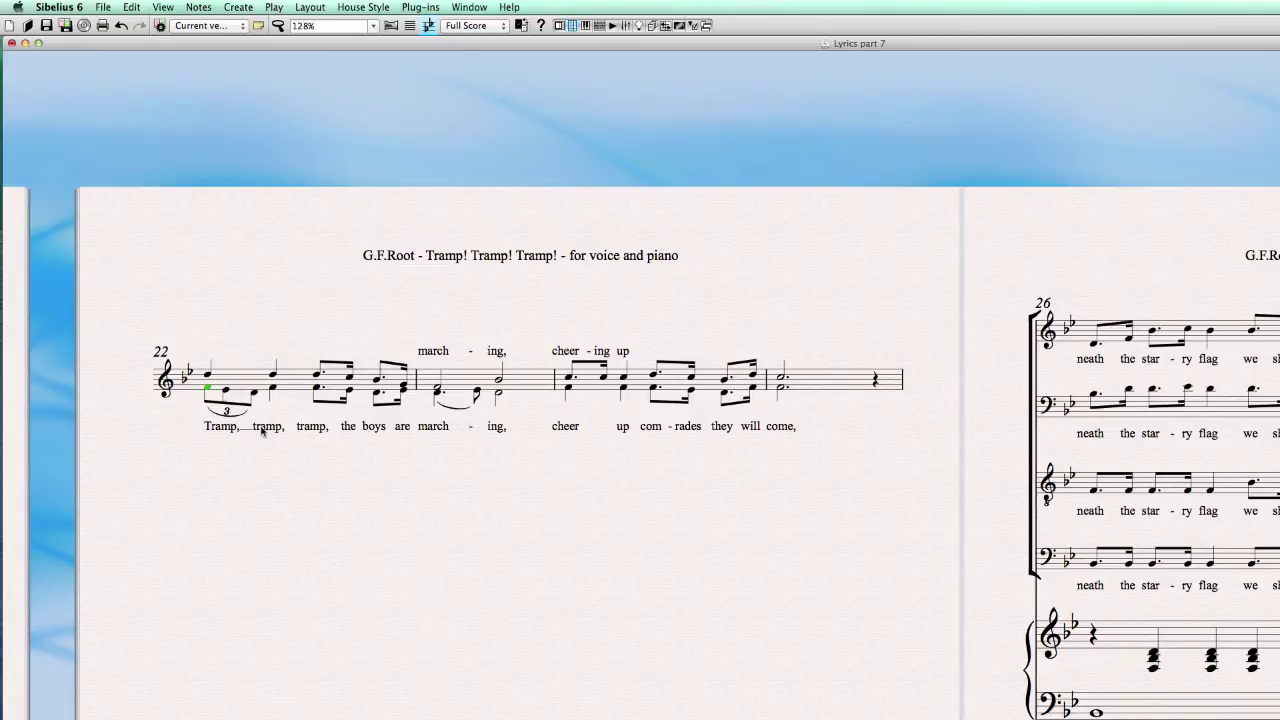
Step: Select the note under 'march' and browse the Lyrics above staff option without adding text
{"action": "left_click", "coordinate": [450, 351]}
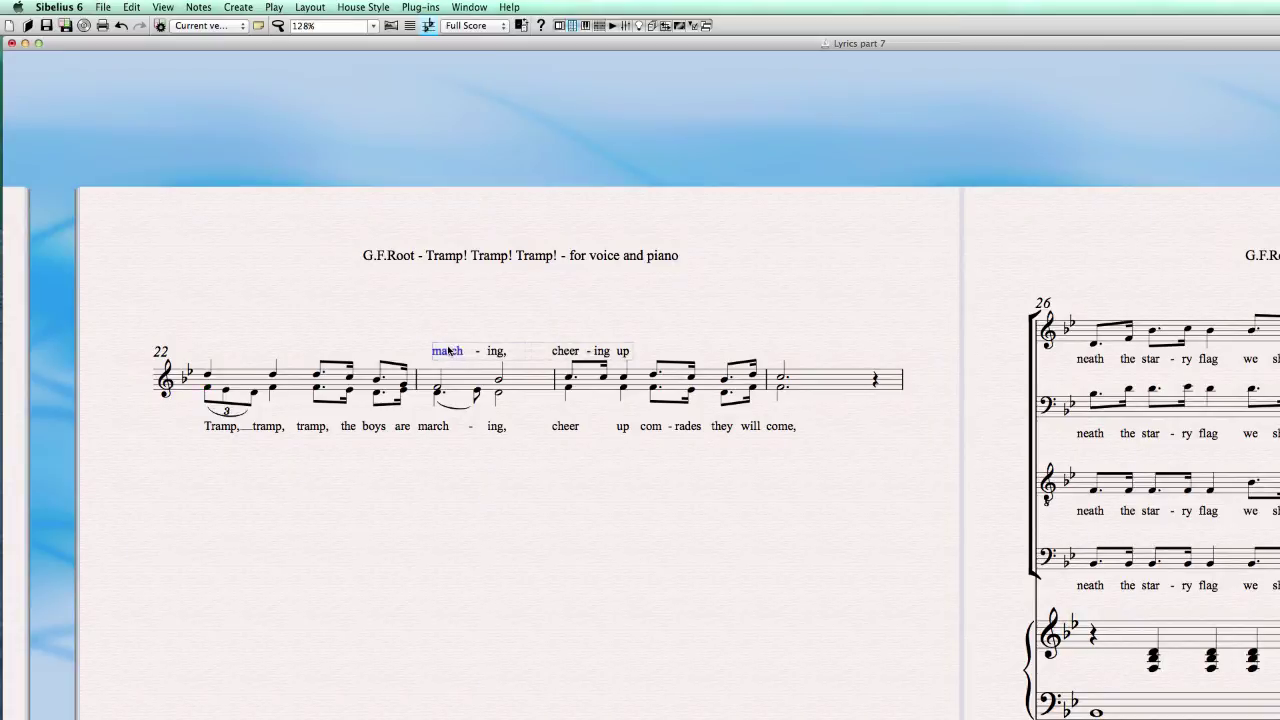
{"action": "left_click", "coordinate": [438, 389]}
{"action": "left_click", "coordinate": [238, 7]}
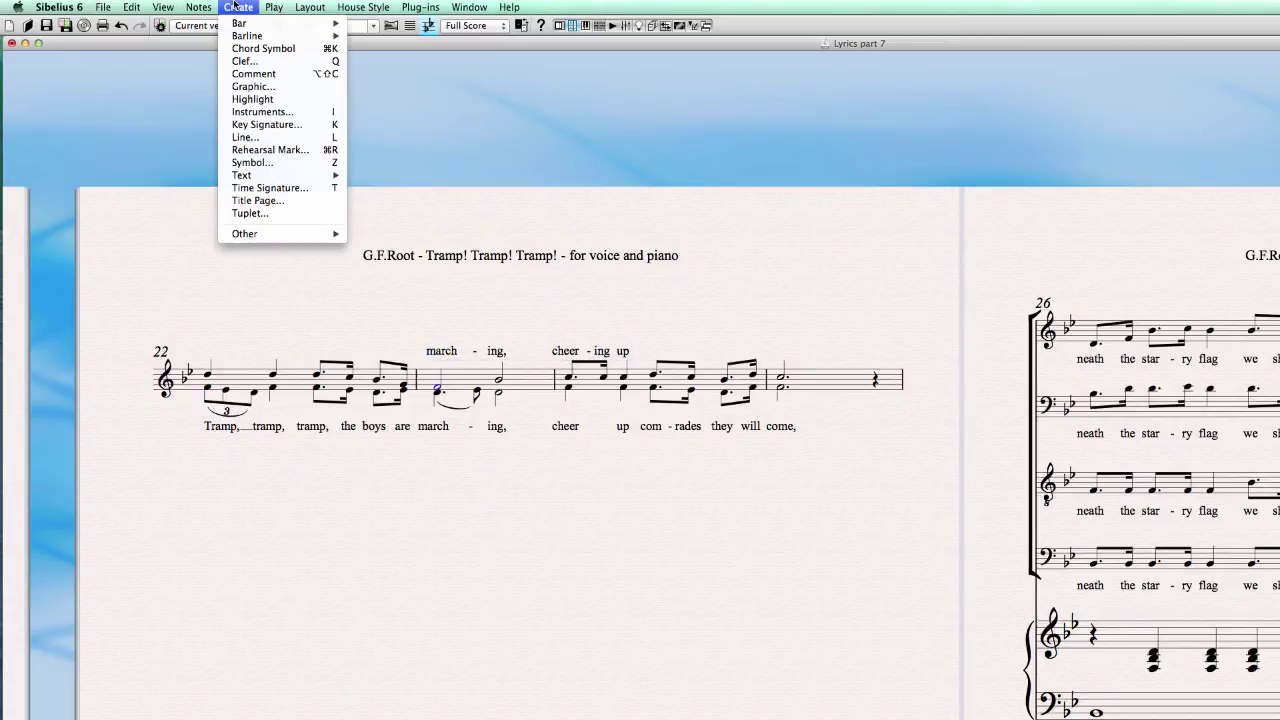
{"action": "mouse_move", "coordinate": [388, 202]}
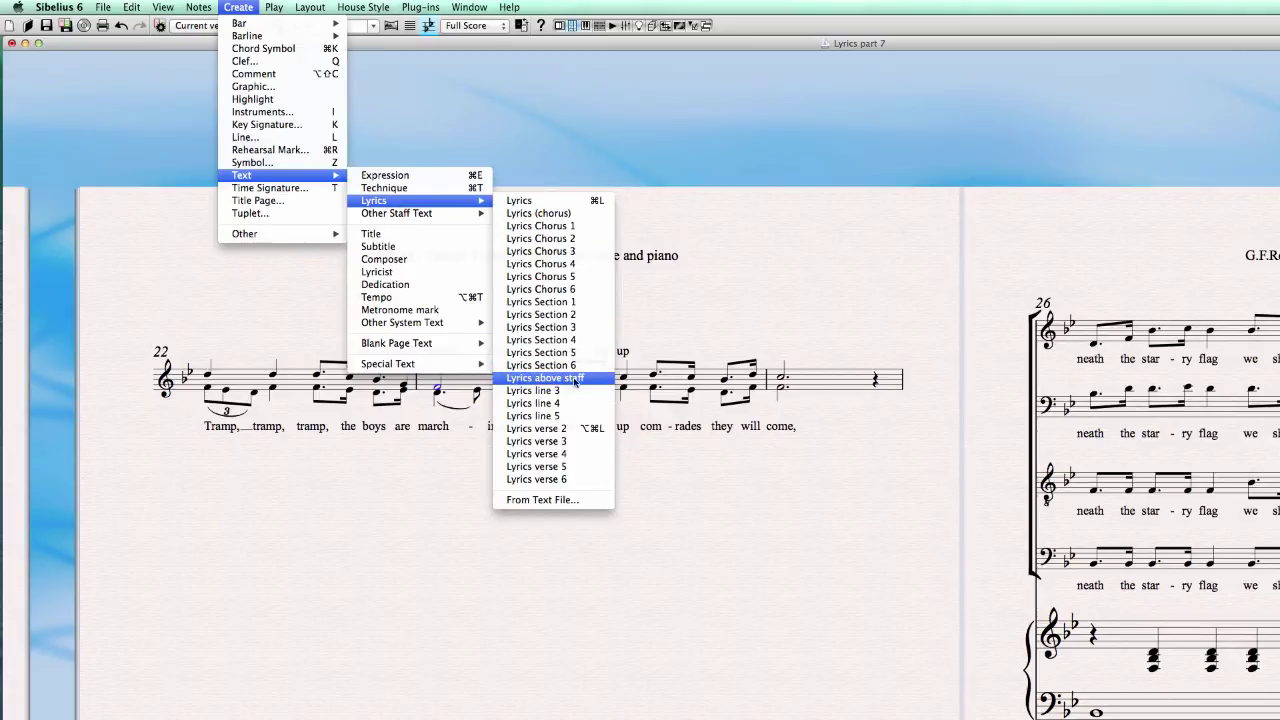
{"action": "left_click", "coordinate": [679, 468]}
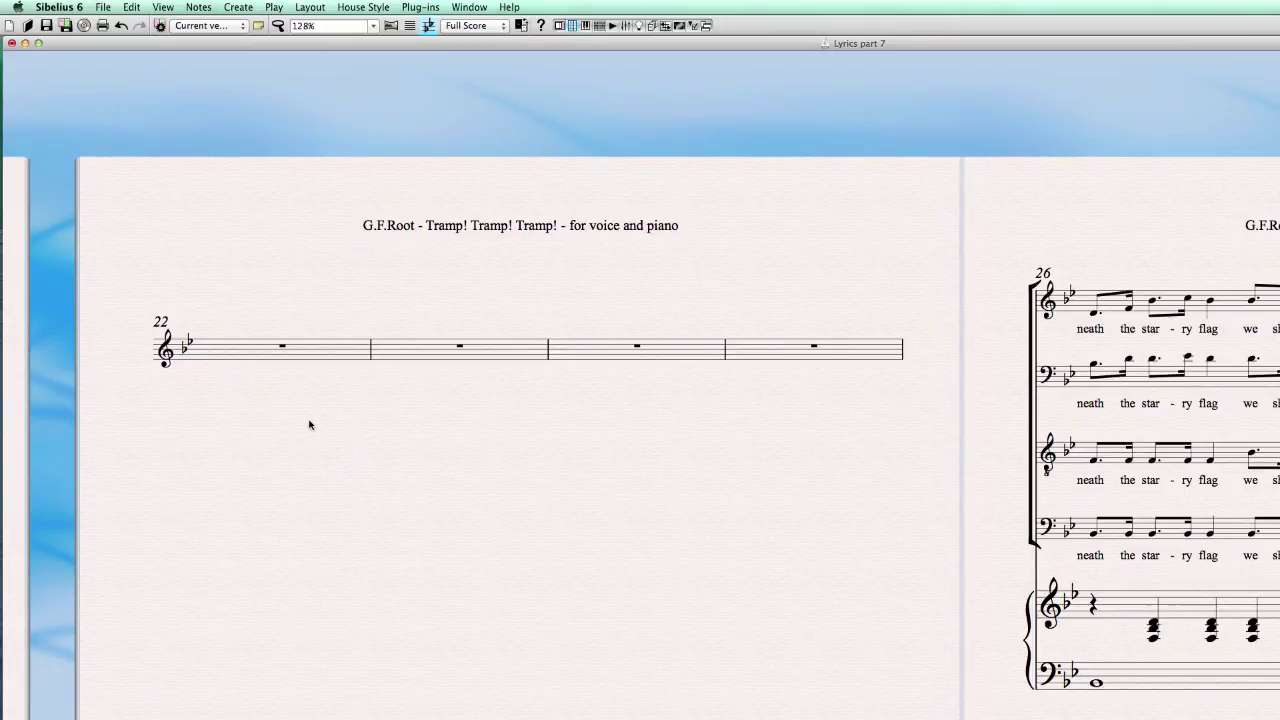
Step: Select bar 22 of the empty staff and start note entry there
{"action": "left_click", "coordinate": [232, 356]}
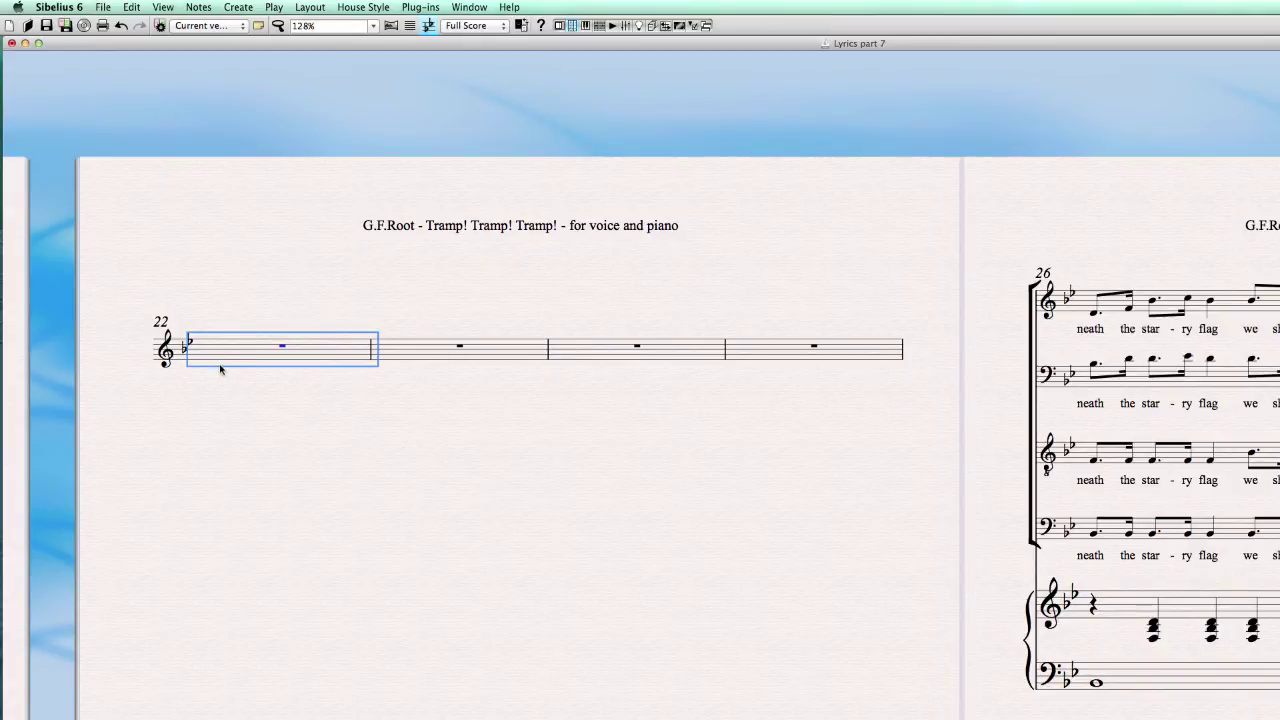
{"action": "key", "text": "Escape"}
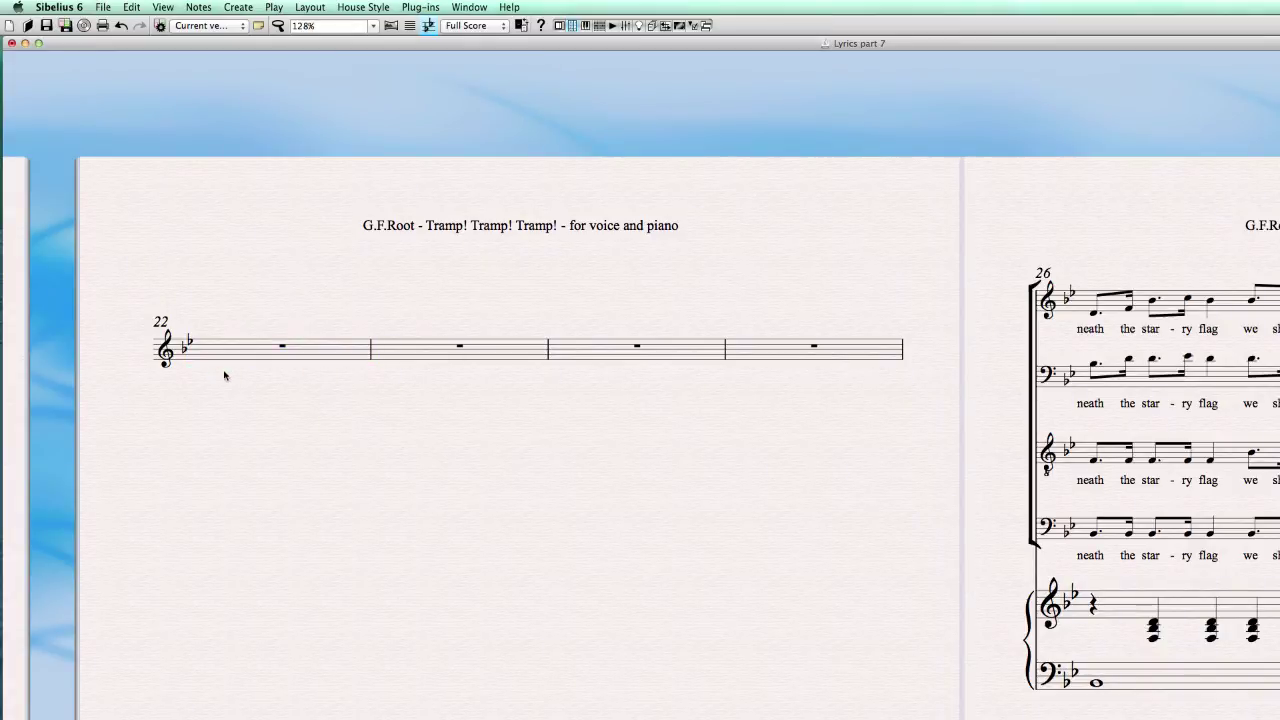
{"action": "left_click", "coordinate": [283, 355]}
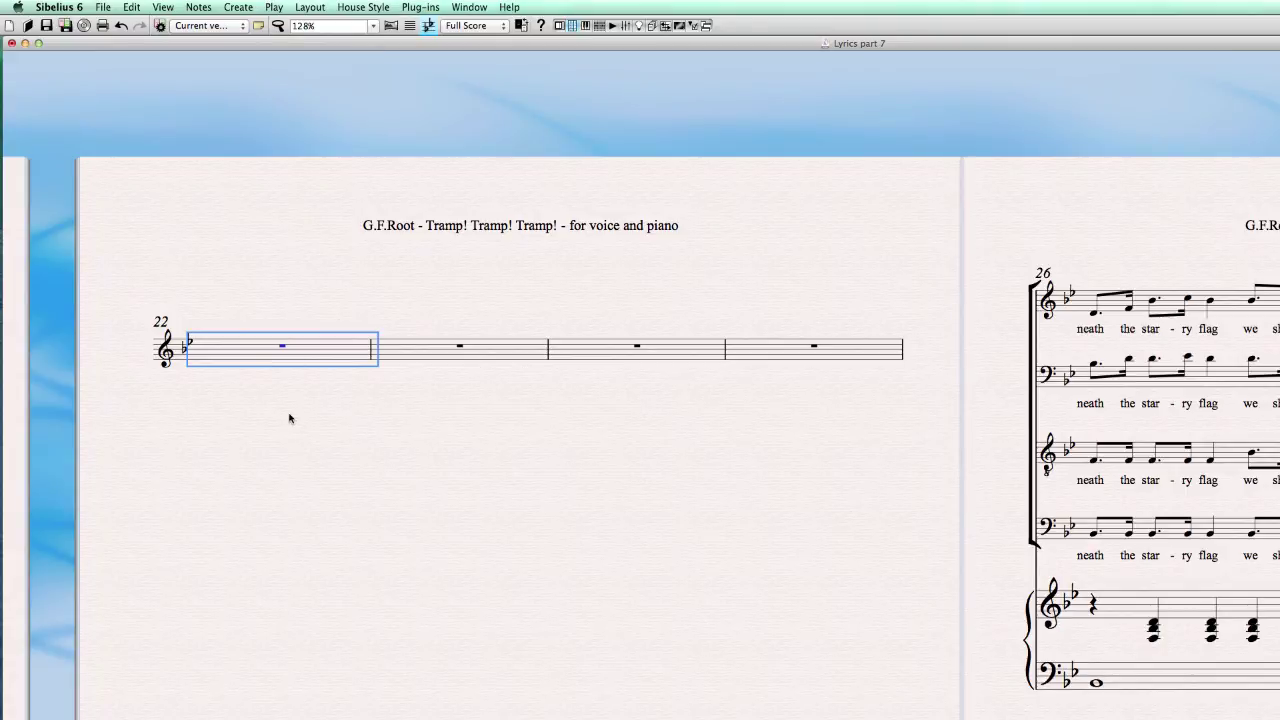
{"action": "key", "text": "ctrl+shift+n"}
Step: Place a whole note in bar 22 and enter the lyric 'This' under it
{"action": "key", "text": "Escape"}
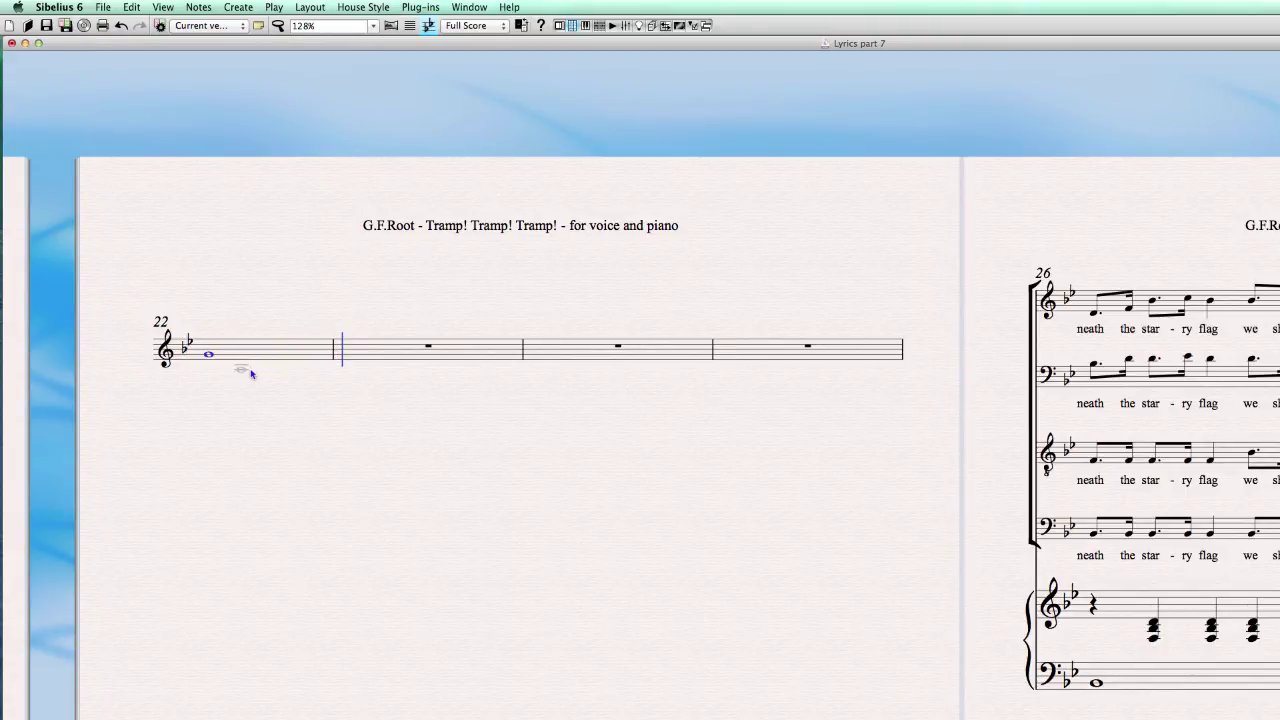
{"action": "left_click", "coordinate": [208, 355]}
{"action": "key", "text": "super+l"}
{"action": "type", "text": "This"}
{"action": "key", "text": "Escape"}
Step: Extend the lyric to 'This is how it's done!' with words joined by Option+Space
{"action": "double_click", "coordinate": [214, 381]}
{"action": "key", "text": "alt+space"}
{"action": "type", "text": "is"}
{"action": "key", "text": "alt+space"}
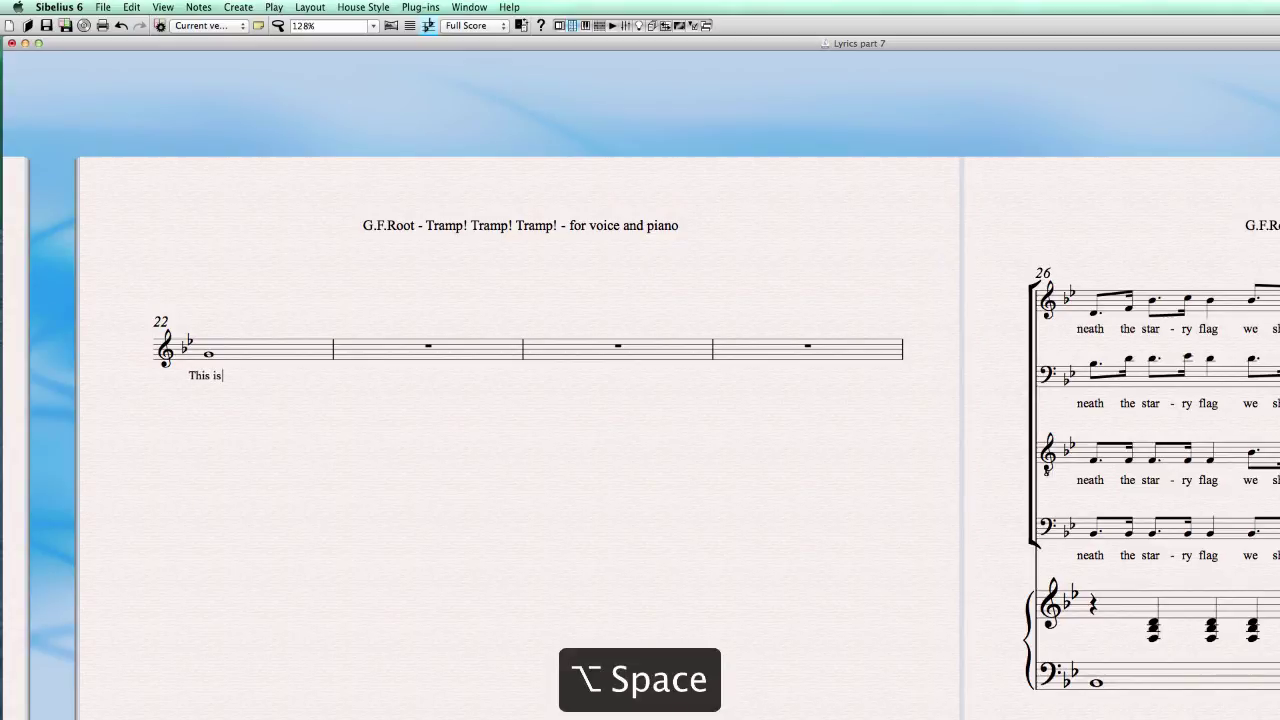
{"action": "type", "text": "how"}
{"action": "key", "text": "alt+space"}
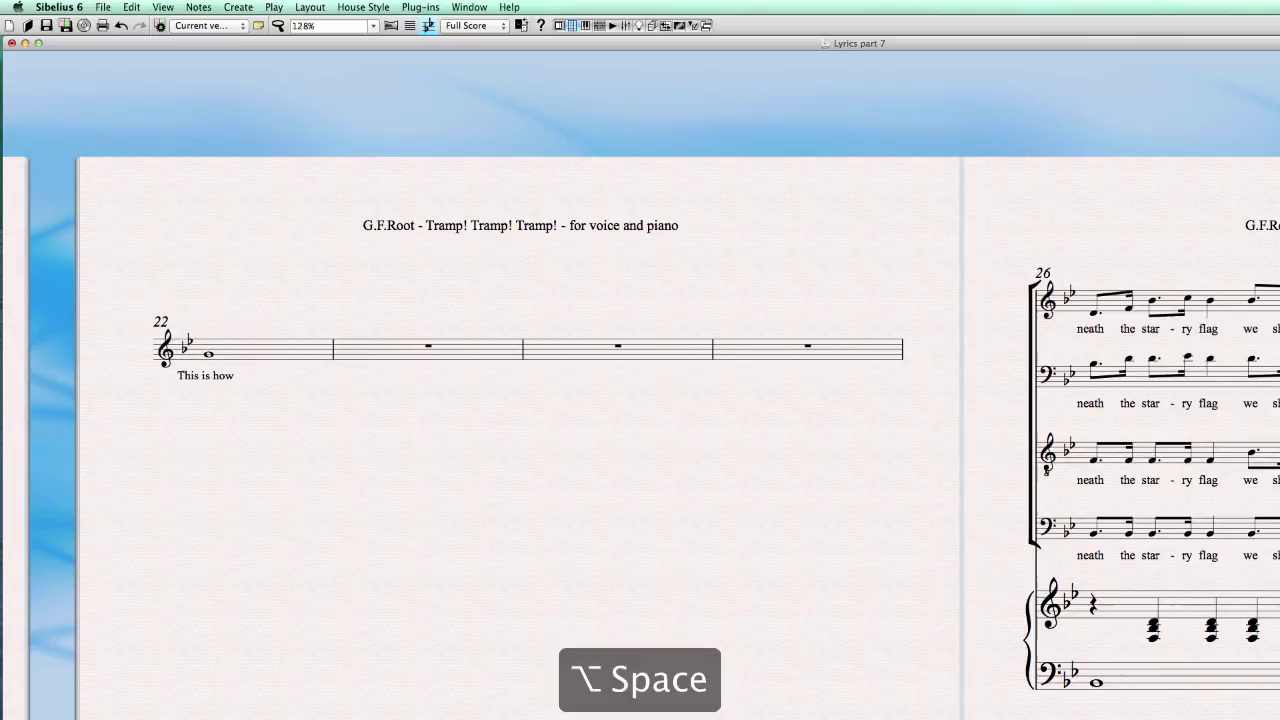
{"action": "type", "text": "it's"}
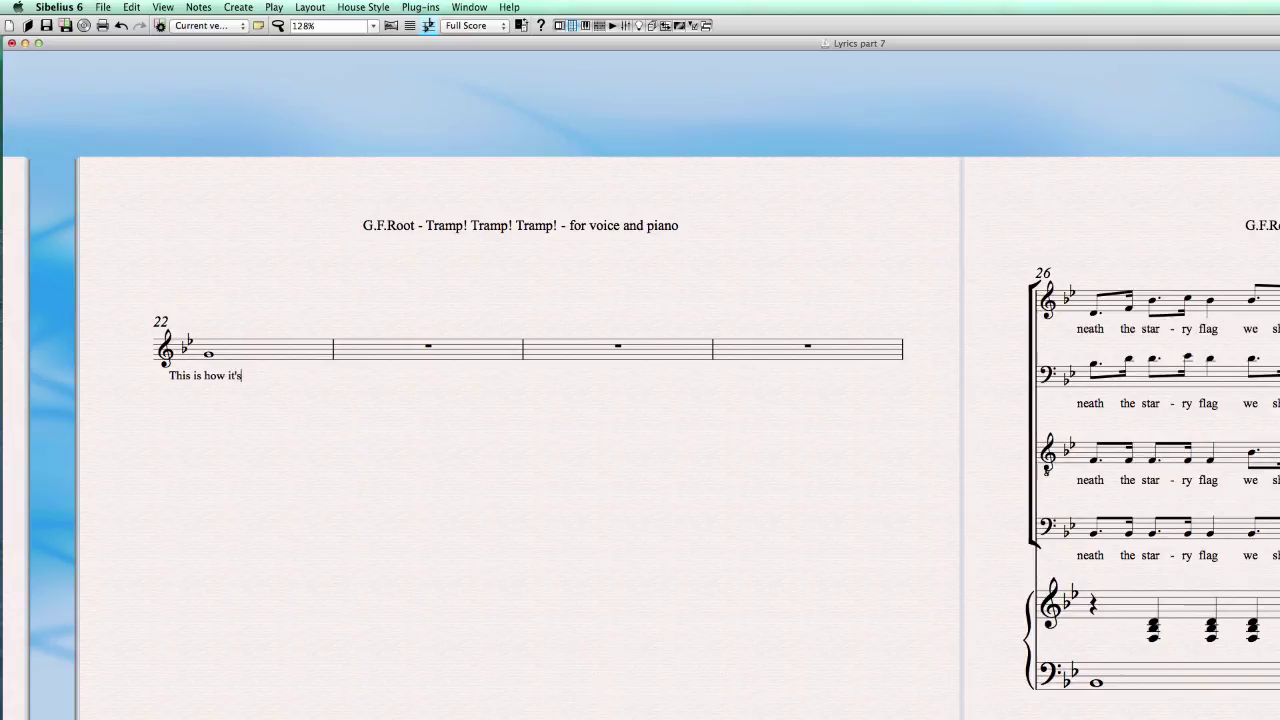
{"action": "key", "text": "alt+space"}
{"action": "type", "text": "don"}
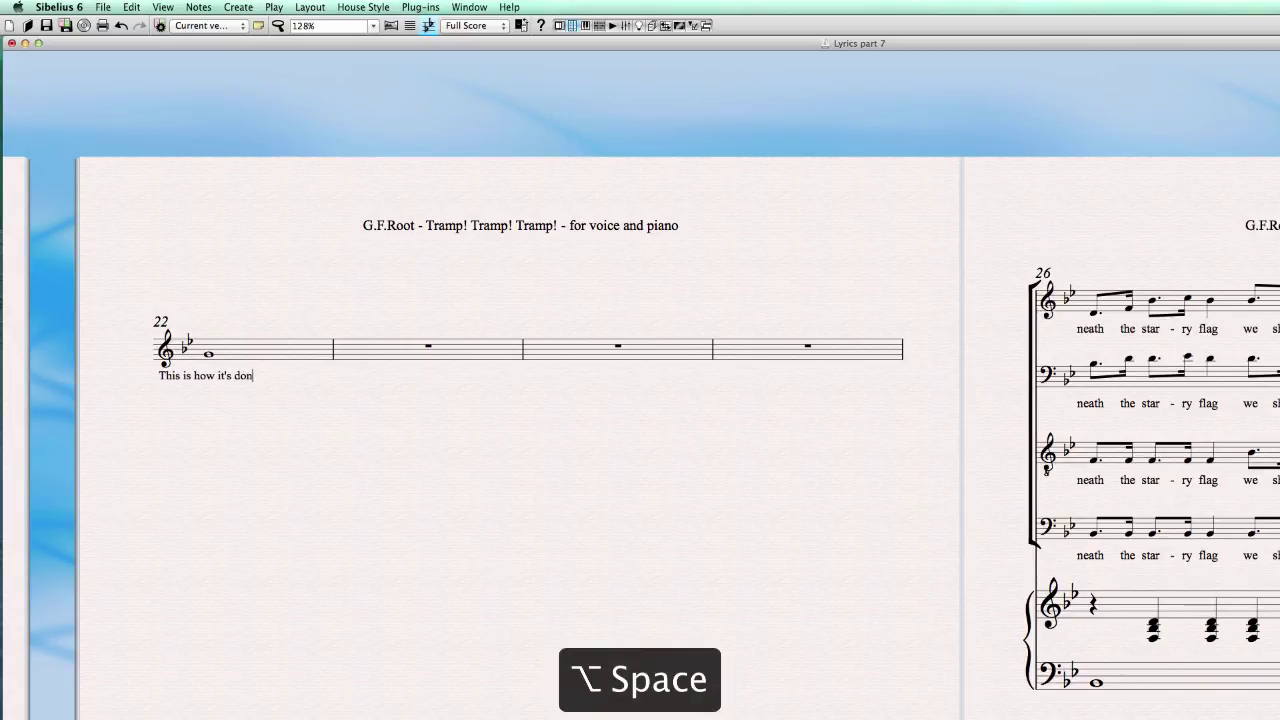
{"action": "type", "text": "e!"}
{"action": "key", "text": "Escape"}
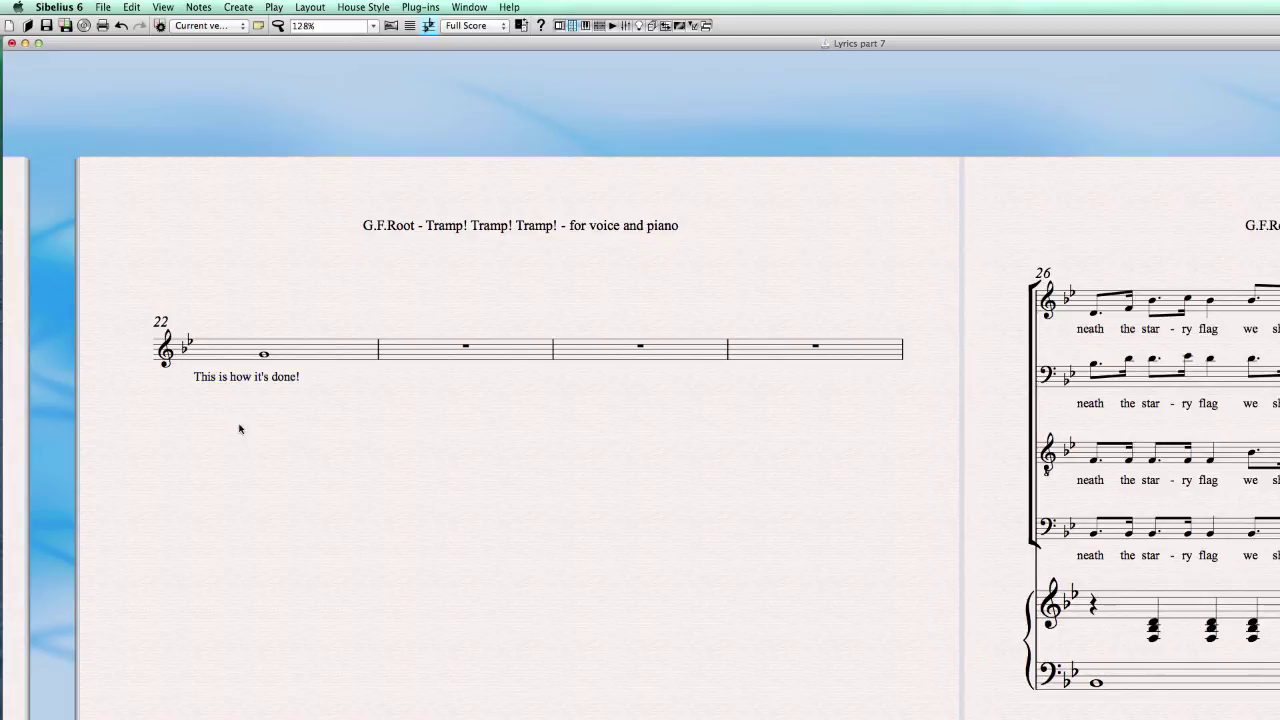
Step: Drag the sentence lyric to the right and reset bar 22's spacing
{"action": "left_click", "coordinate": [285, 379]}
{"action": "left_click", "coordinate": [302, 352]}
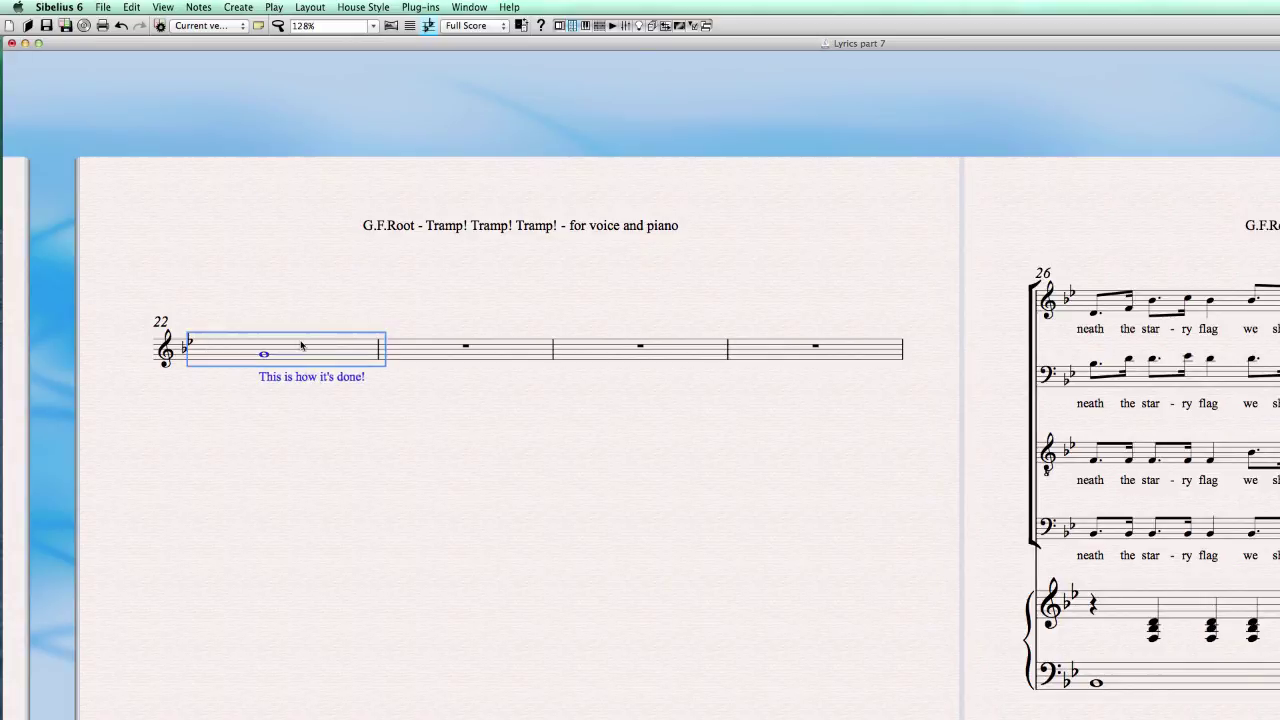
{"action": "key", "text": "F13"}
{"action": "left_click", "coordinate": [295, 428]}
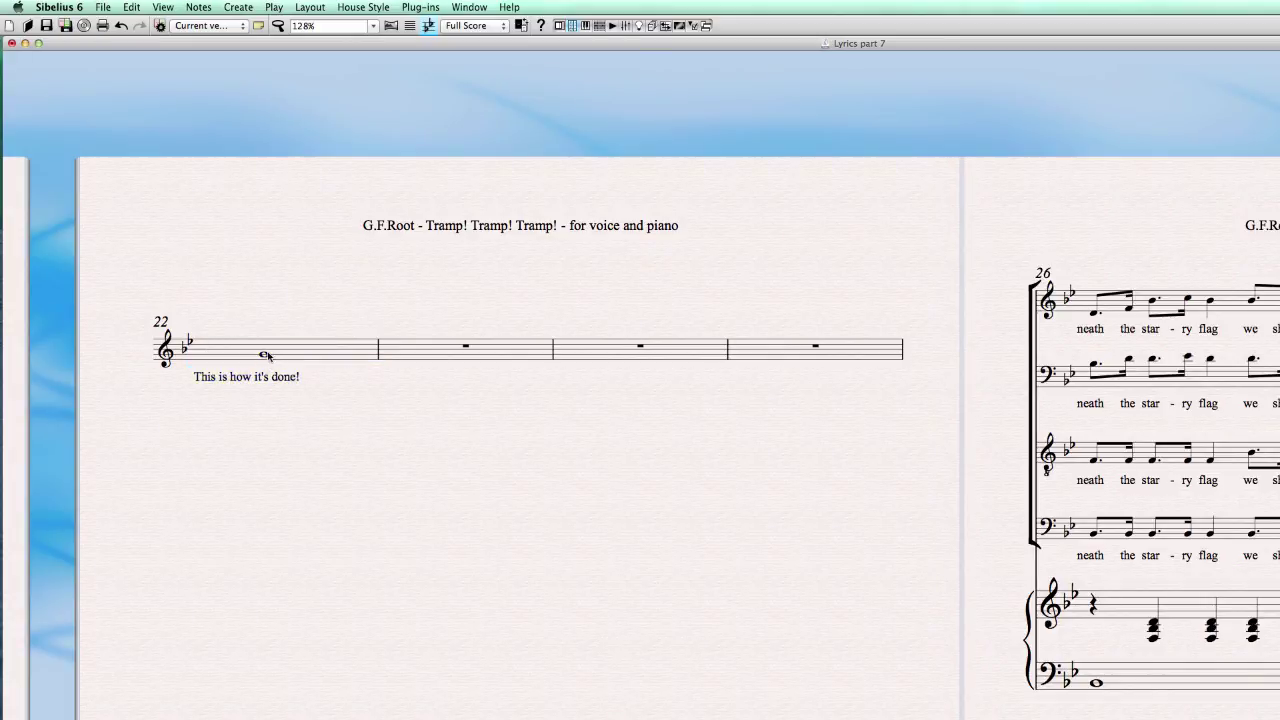
{"action": "left_click", "coordinate": [197, 378]}
{"action": "left_click_drag", "start_coordinate": [212, 378], "coordinate": [281, 378]}
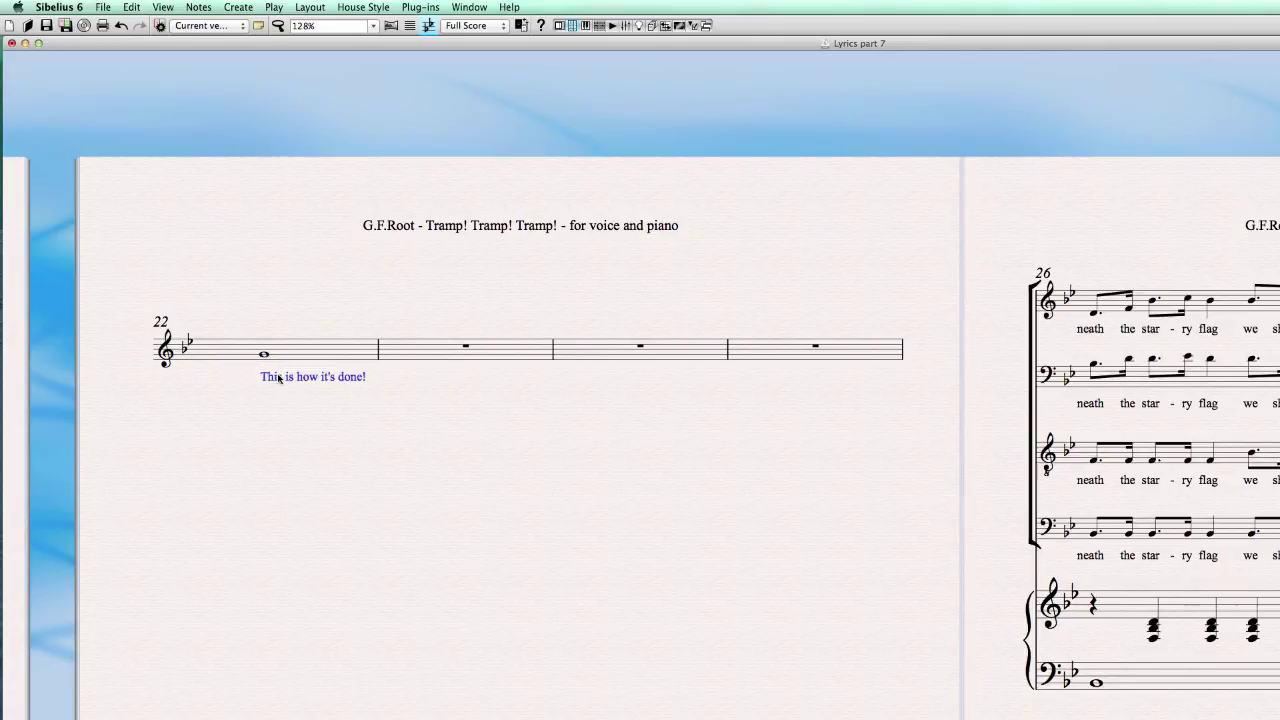
{"action": "left_click", "coordinate": [229, 469]}
{"action": "left_click", "coordinate": [330, 354]}
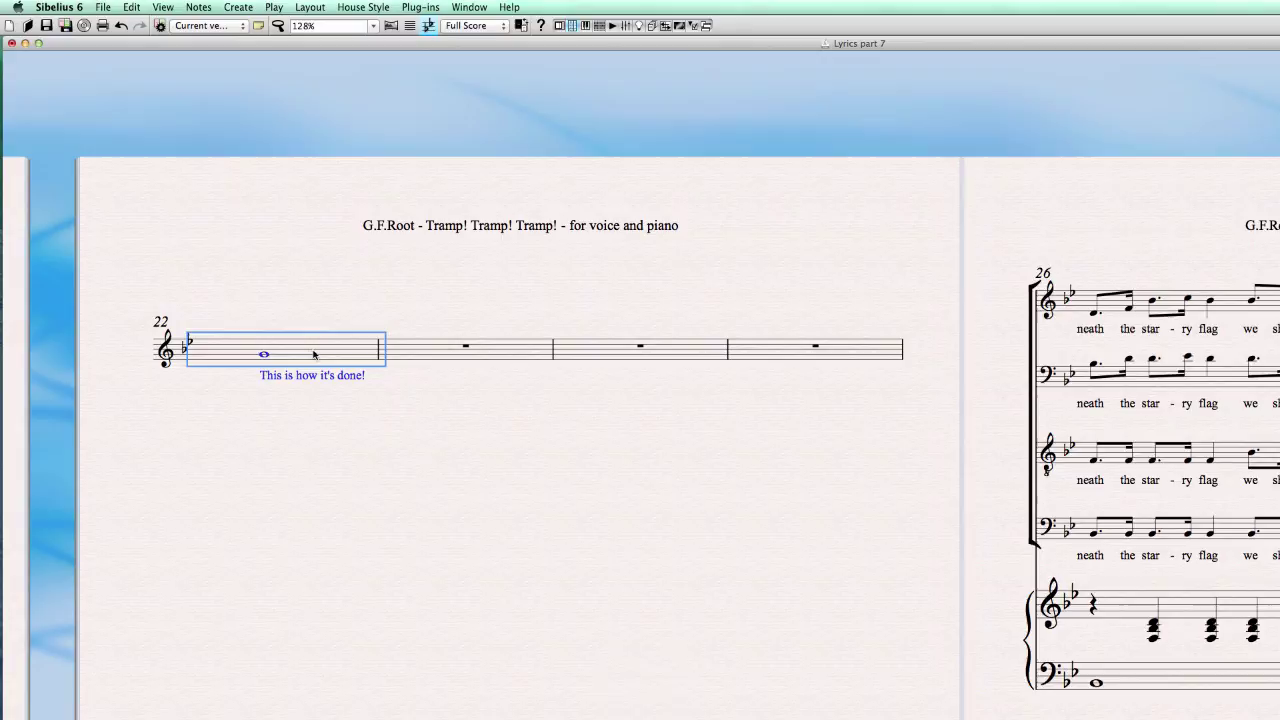
{"action": "key", "text": "F19"}
Step: Move the sentence lyric back so it starts directly under the whole note
{"action": "left_click", "coordinate": [281, 370]}
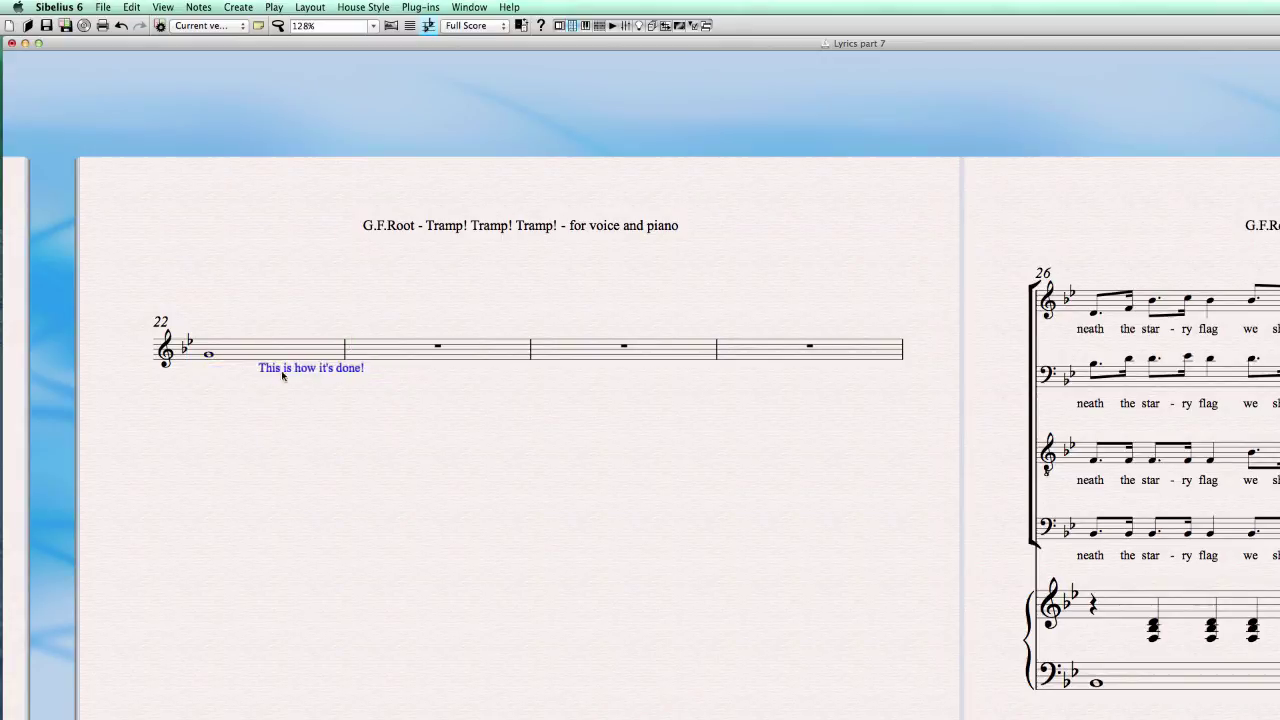
{"action": "left_click_drag", "start_coordinate": [281, 370], "coordinate": [228, 375]}
{"action": "mouse_move", "coordinate": [242, 375]}
{"action": "left_mouse_down"}
{"action": "mouse_move", "coordinate": [214, 376]}
{"action": "mouse_move", "coordinate": [237, 376]}
{"action": "left_mouse_up"}
{"action": "left_click", "coordinate": [324, 414]}
{"action": "left_click", "coordinate": [372, 365]}
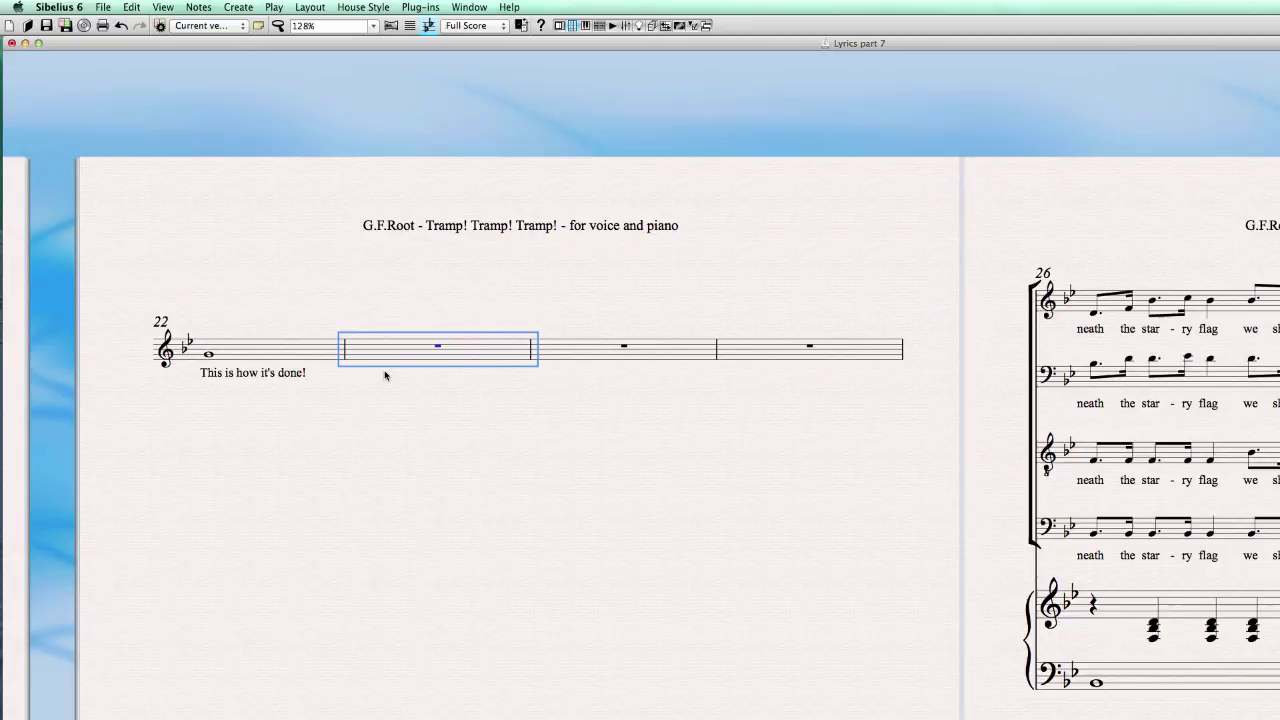
Step: Edit 'This is how it's done!' and insert an elision underscore inside 'how' with Option+underscore
{"action": "left_click", "coordinate": [375, 405]}
{"action": "left_click", "coordinate": [370, 352]}
{"action": "left_click", "coordinate": [407, 424]}
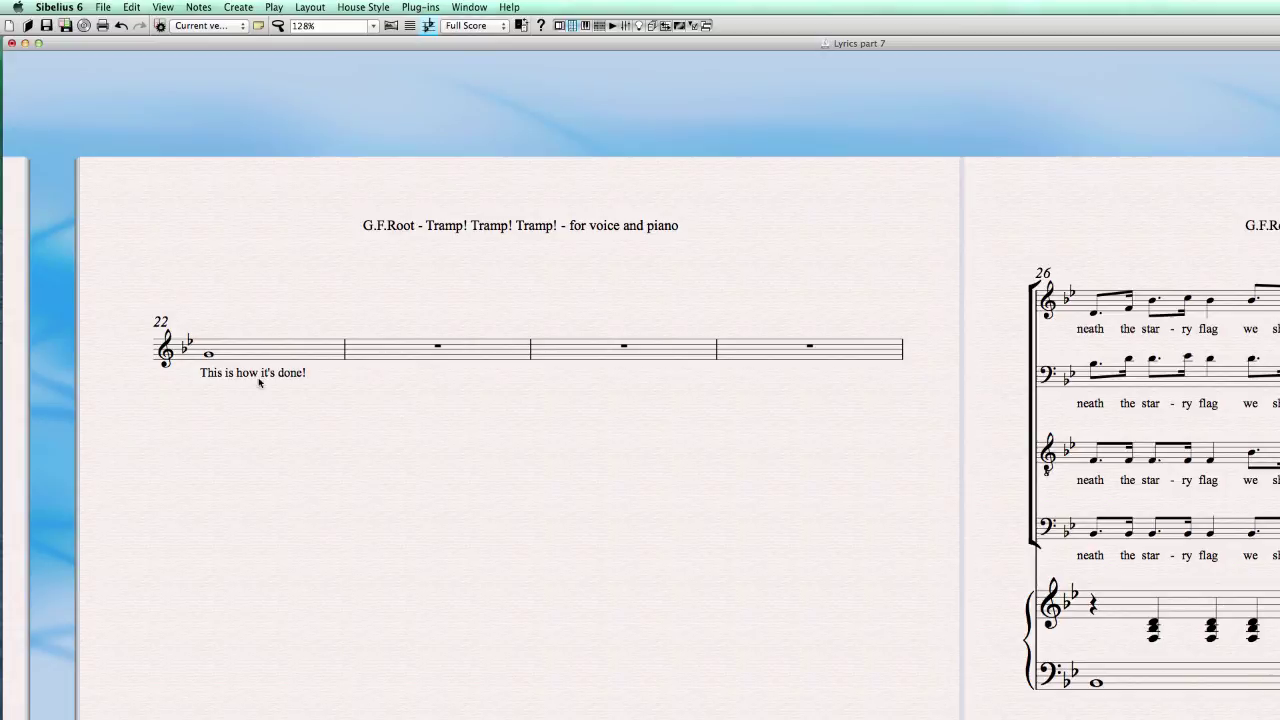
{"action": "left_click", "coordinate": [380, 360]}
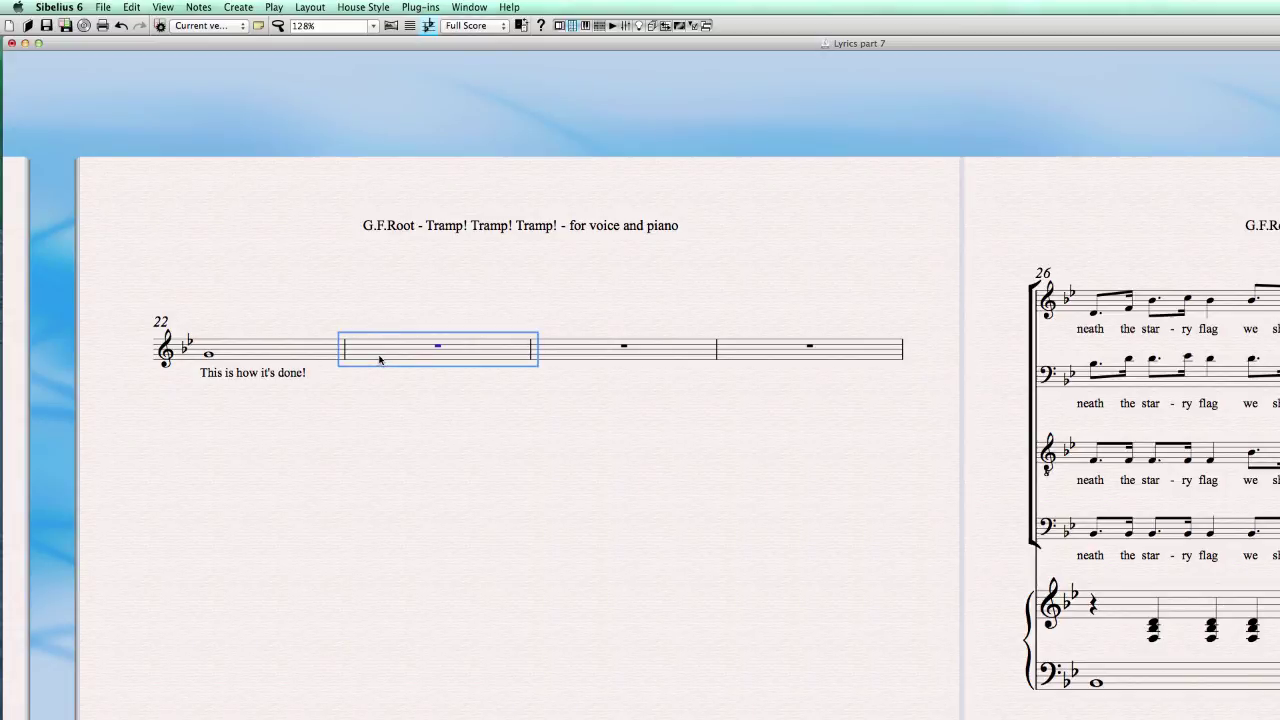
{"action": "left_click", "coordinate": [239, 378]}
{"action": "double_click", "coordinate": [239, 378]}
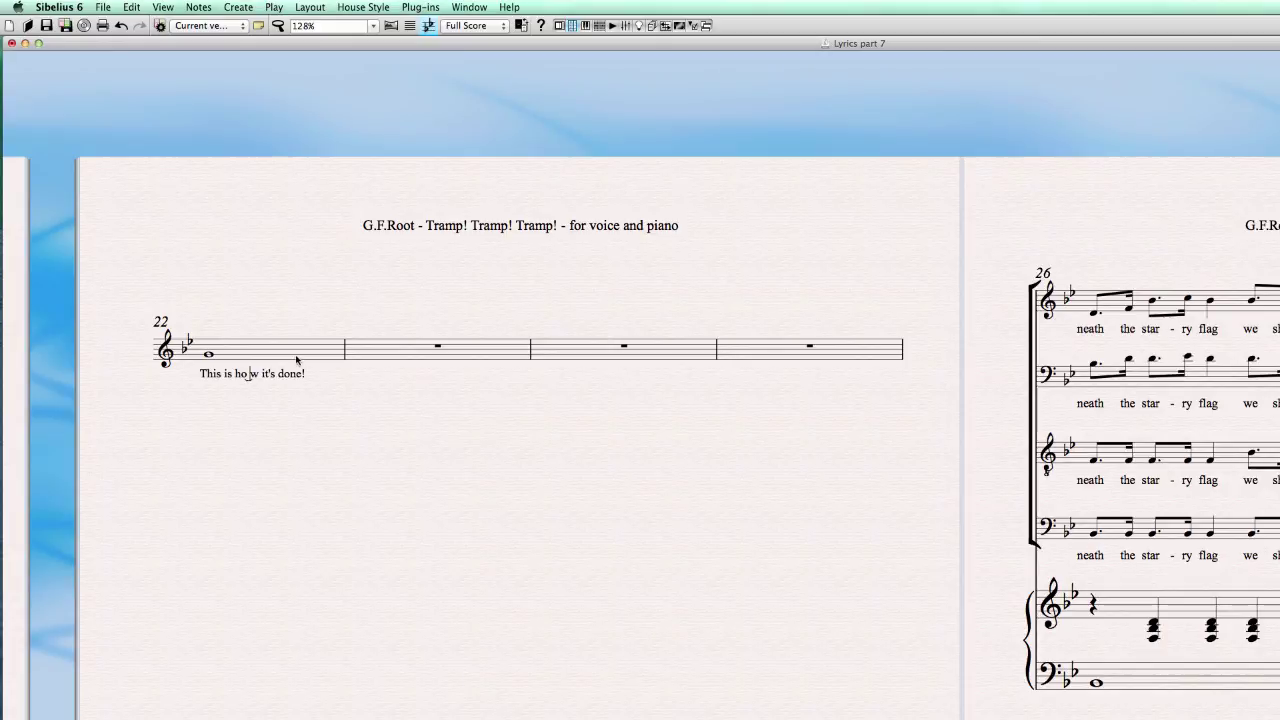
{"action": "key", "text": "alt+underscore"}
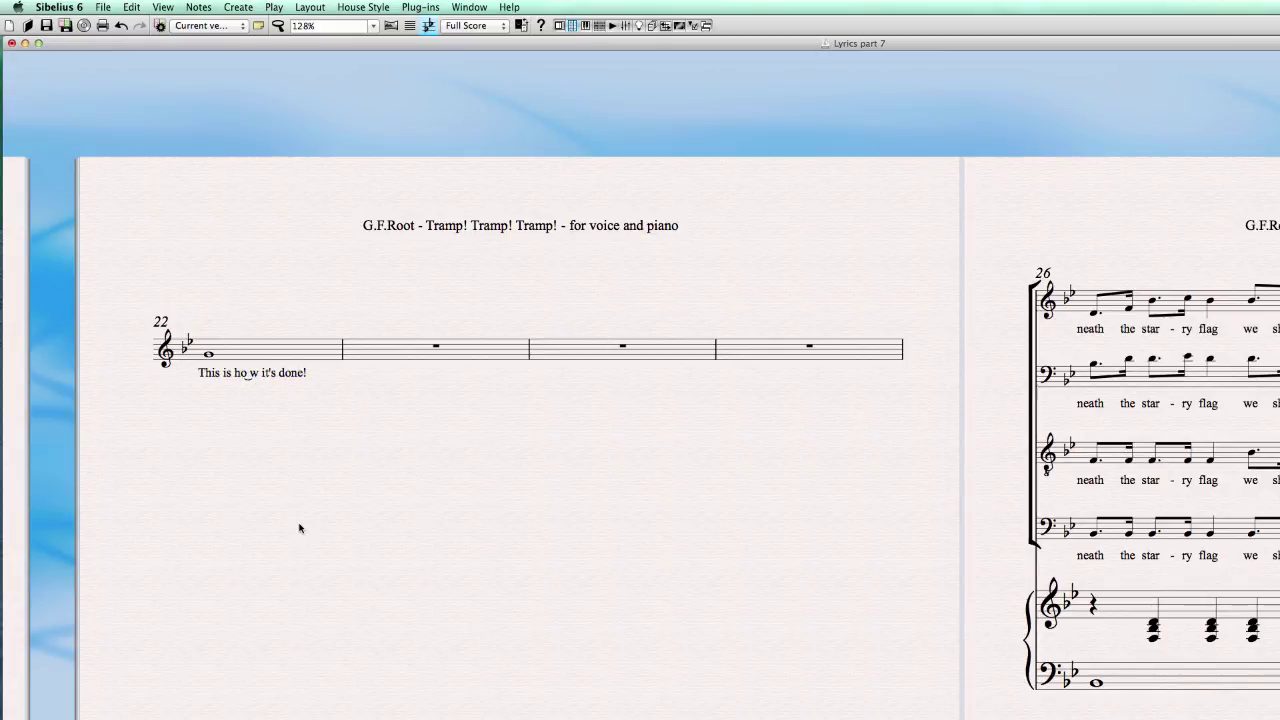